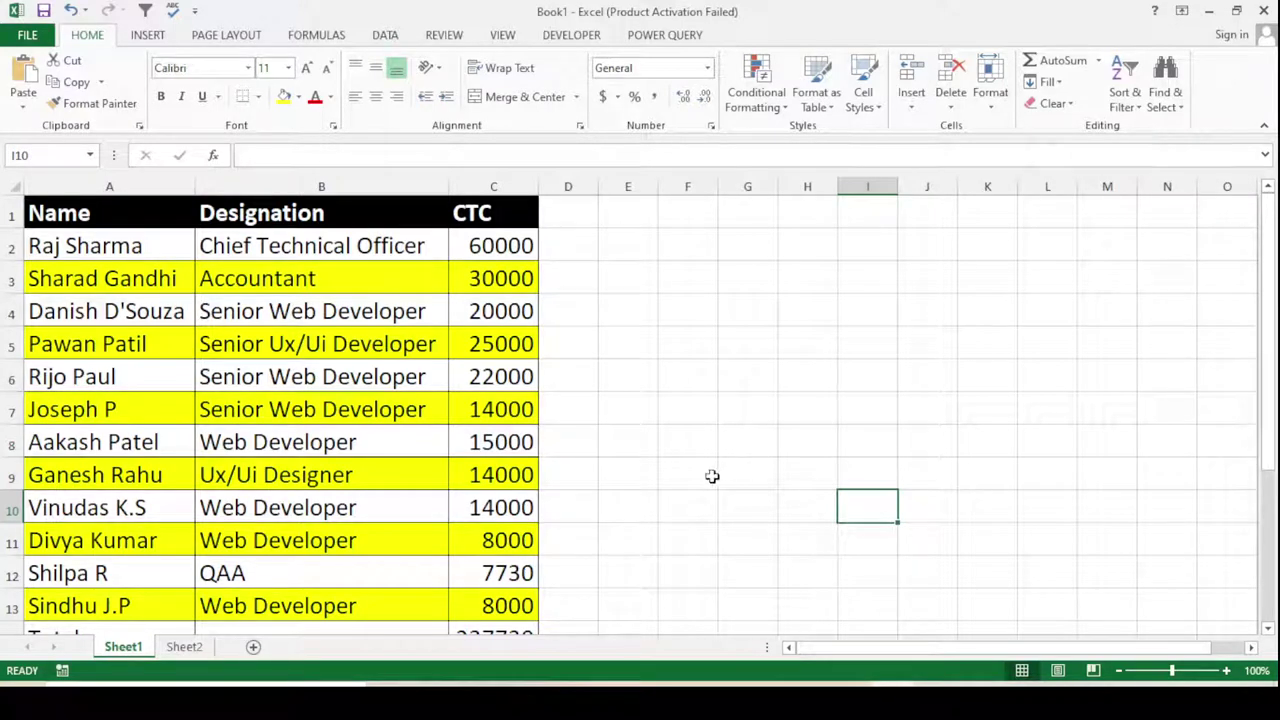
- Look over the Sheet1 employee table, trying a selection of the Accountant row
scroll(676, 493, down, 2)
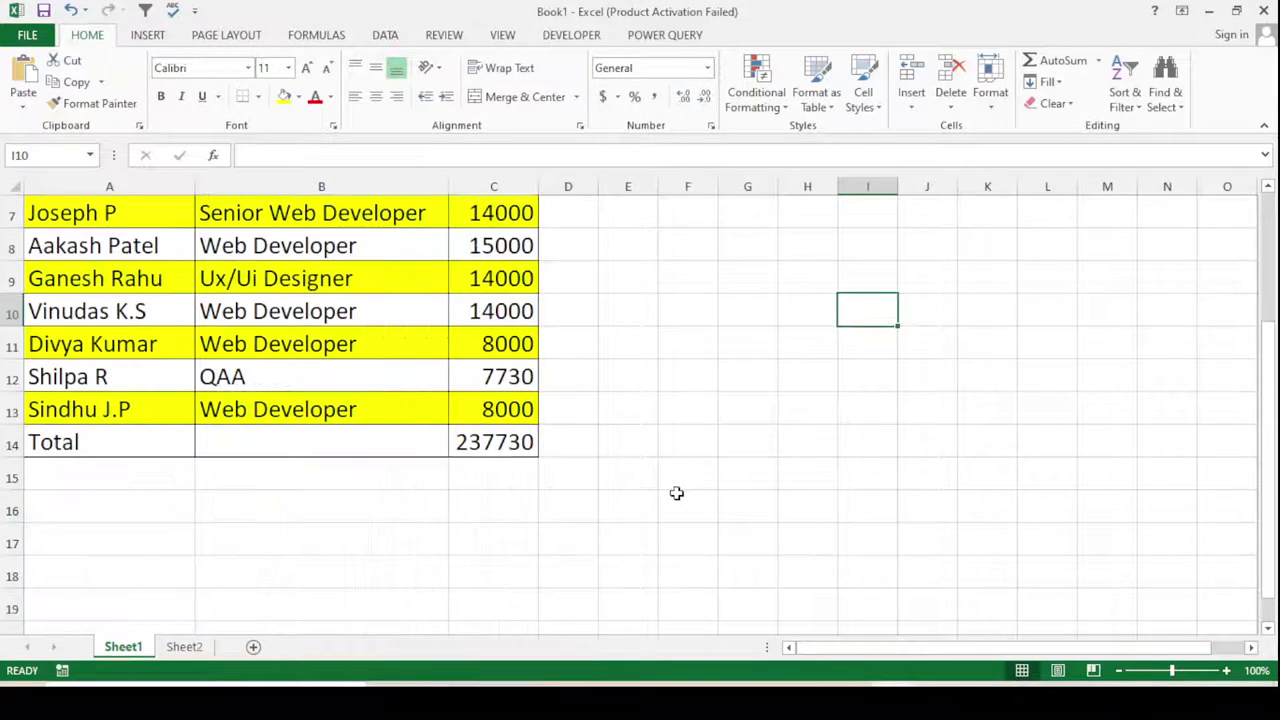
scroll(676, 492, up, 2)
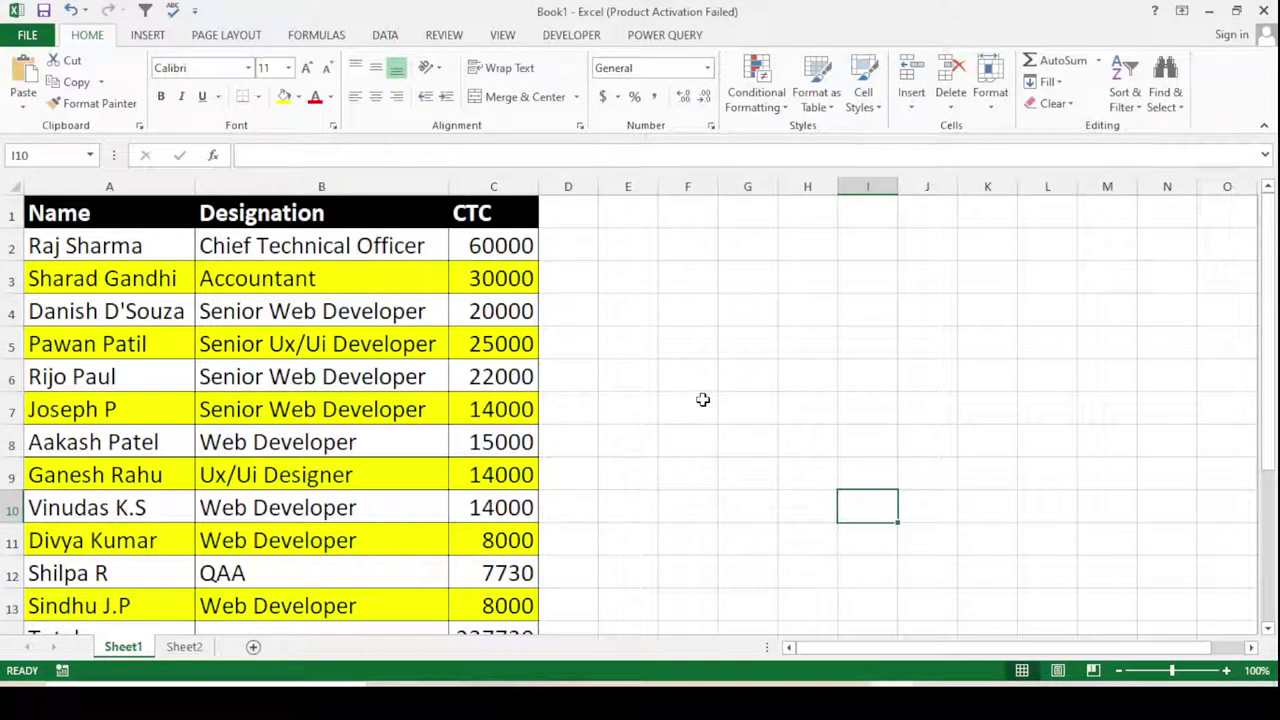
click(703, 400)
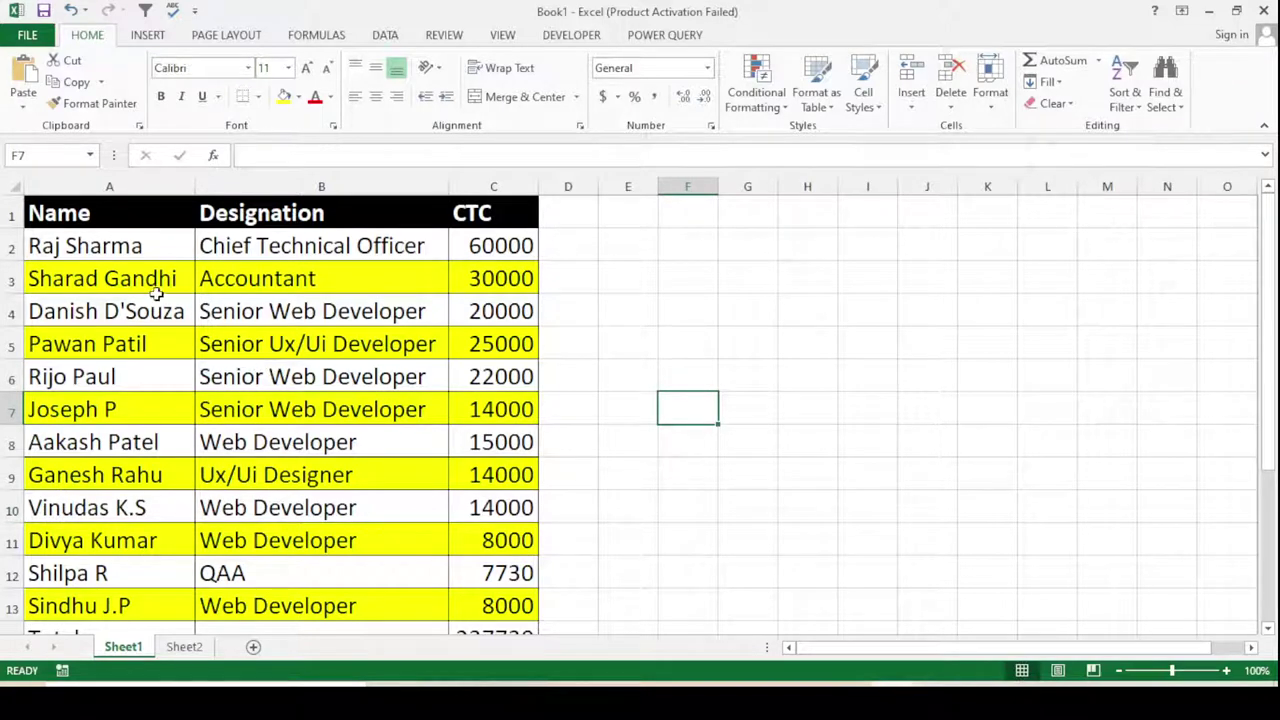
drag(157, 293, 476, 291)
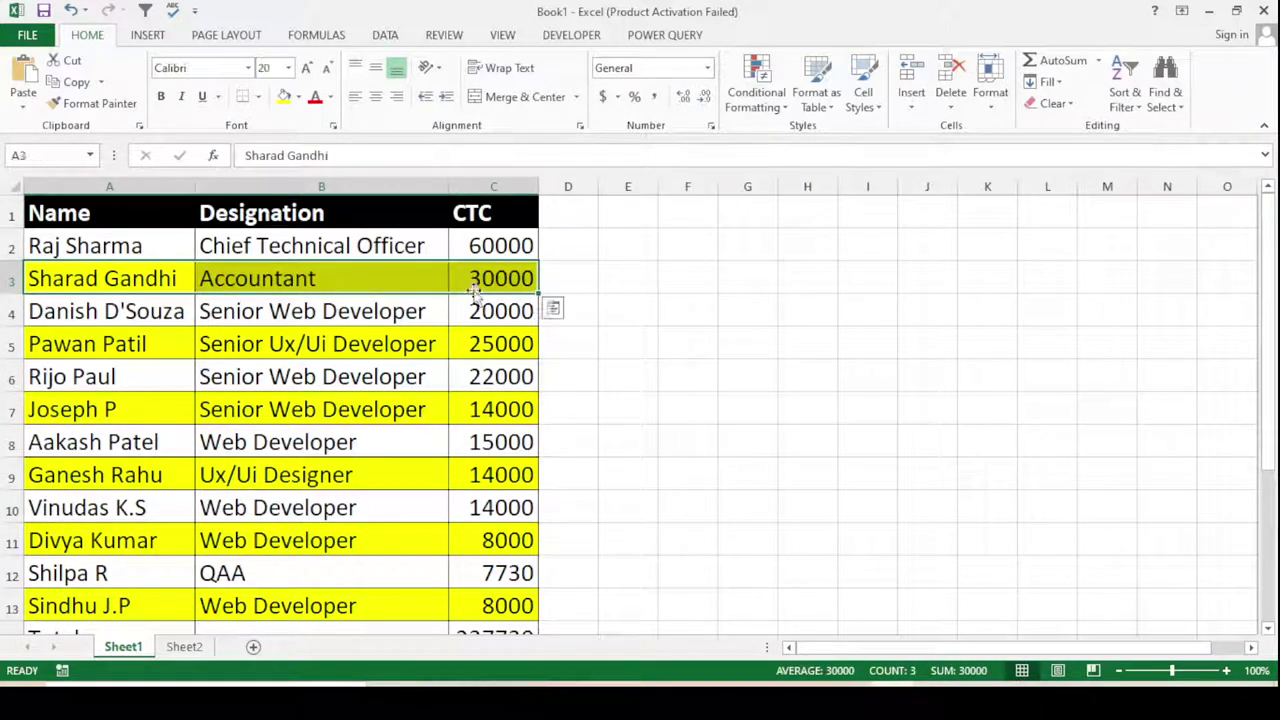
click(714, 442)
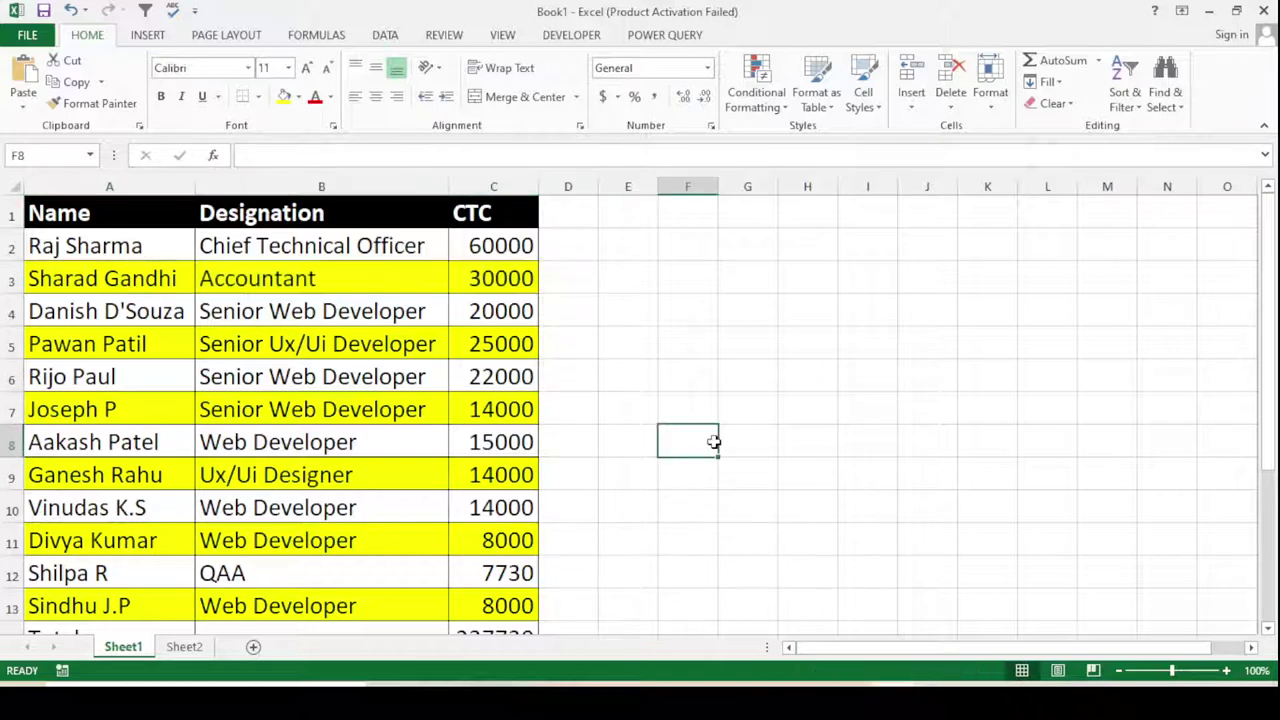
scroll(342, 584, down, 2)
scroll(406, 510, up, 2)
- Check individual cells on Sheet1 and the empty Sheet2, then come back to Sheet1
click(123, 221)
click(123, 283)
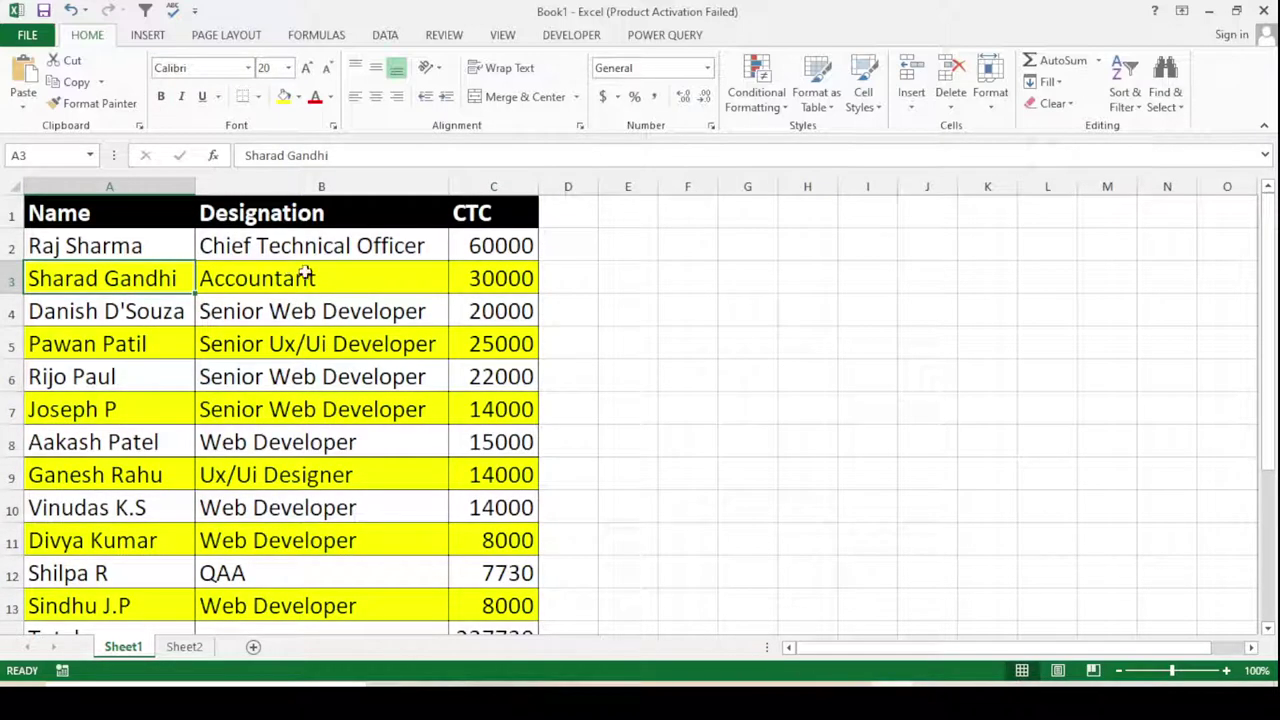
click(500, 278)
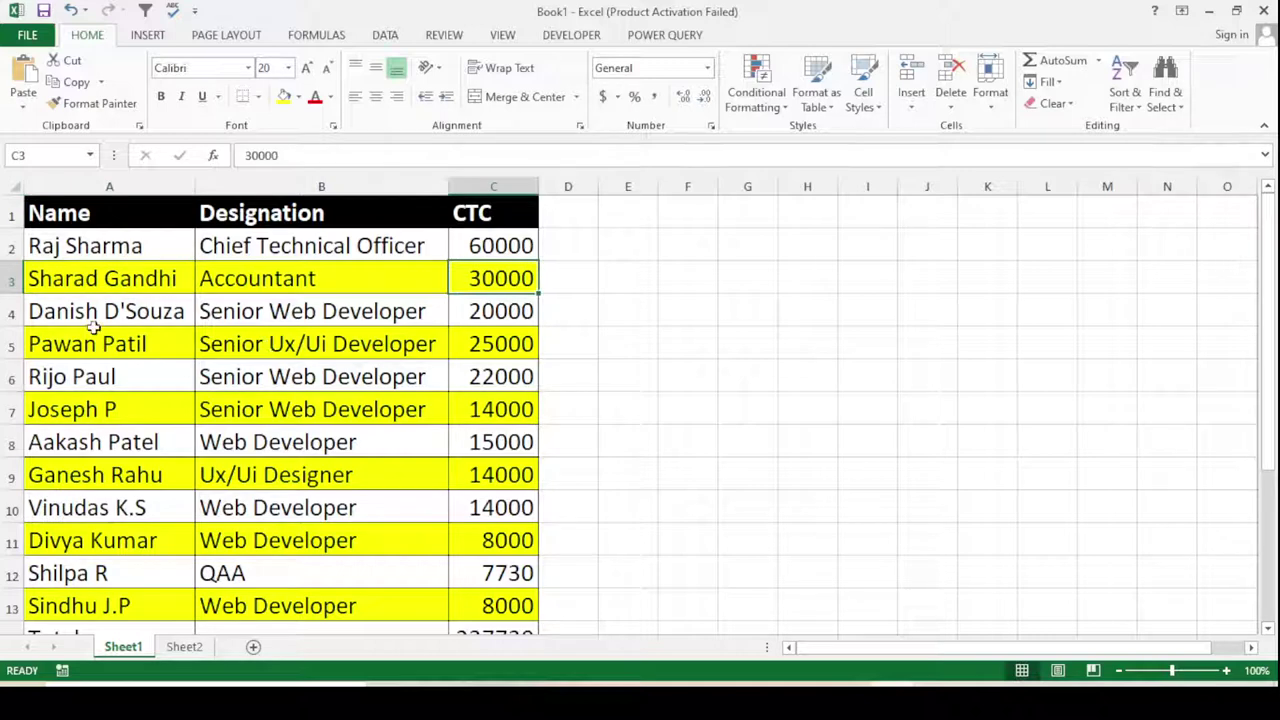
click(114, 414)
click(180, 647)
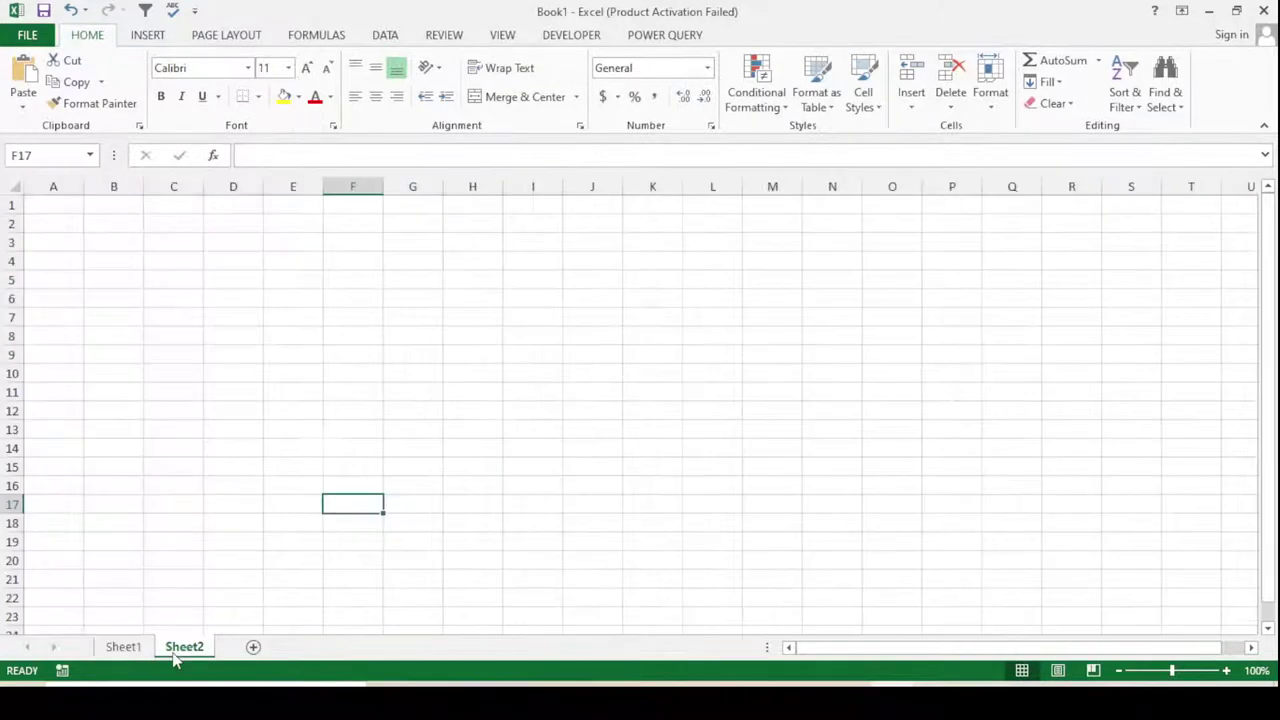
click(143, 331)
click(131, 648)
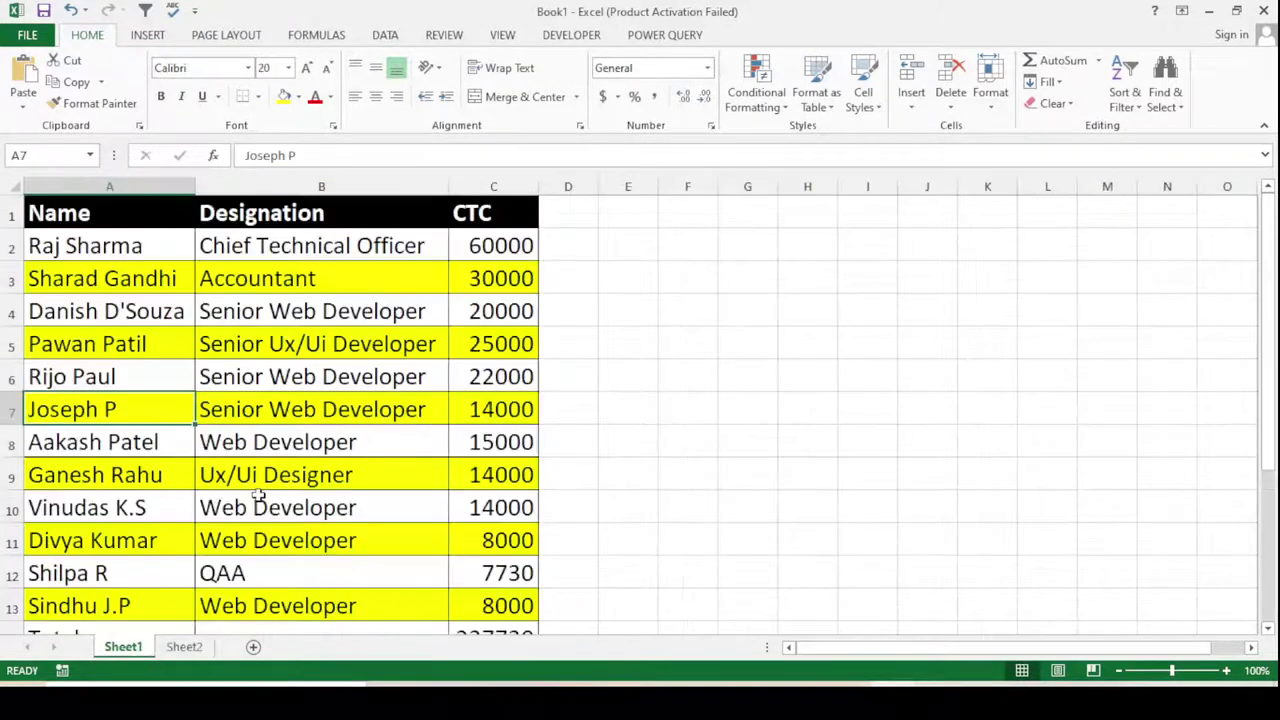
- Copy the Accountant row (A3:C3, CTC 30000) from Sheet1 into A3 of Sheet2
drag(112, 266, 492, 278)
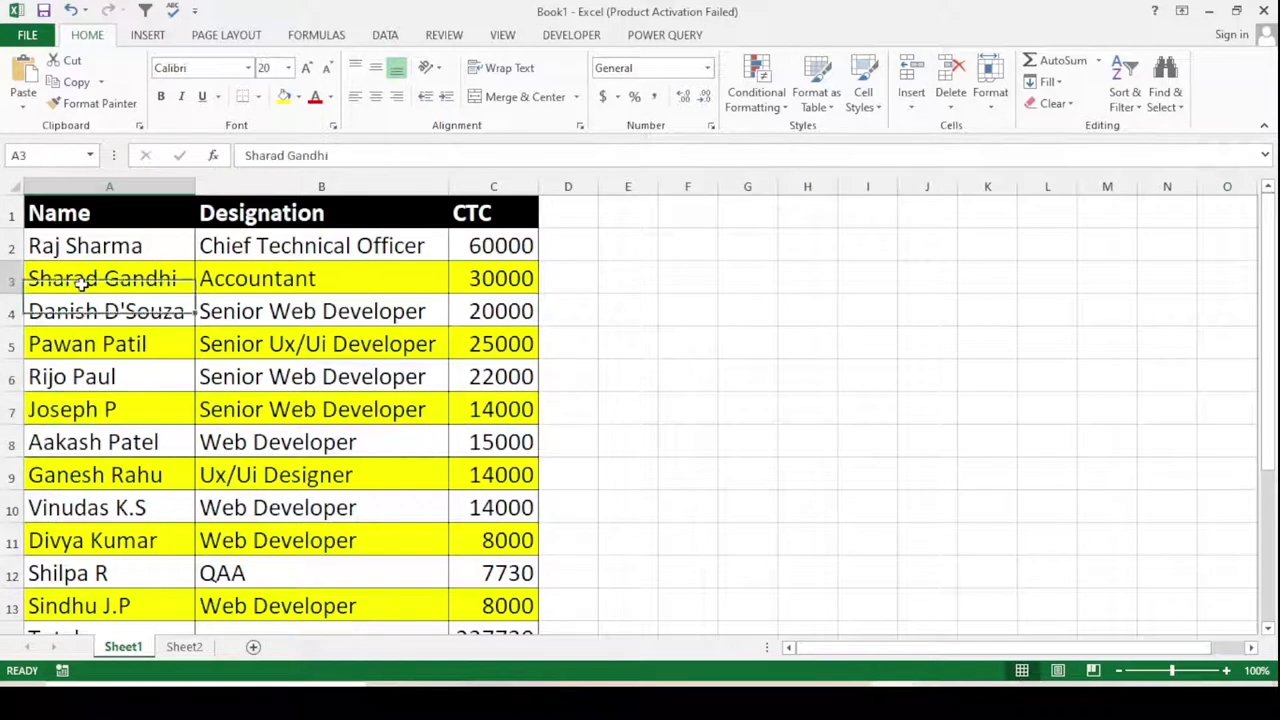
right_click(492, 278)
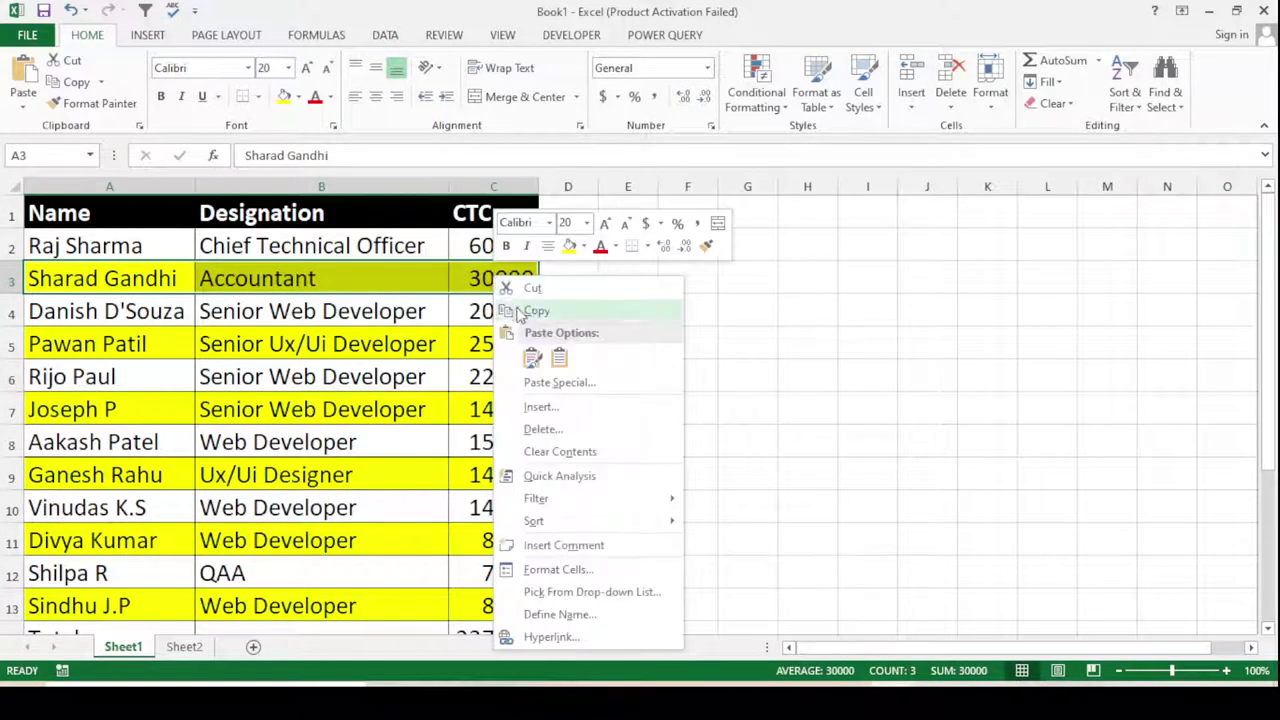
click(515, 310)
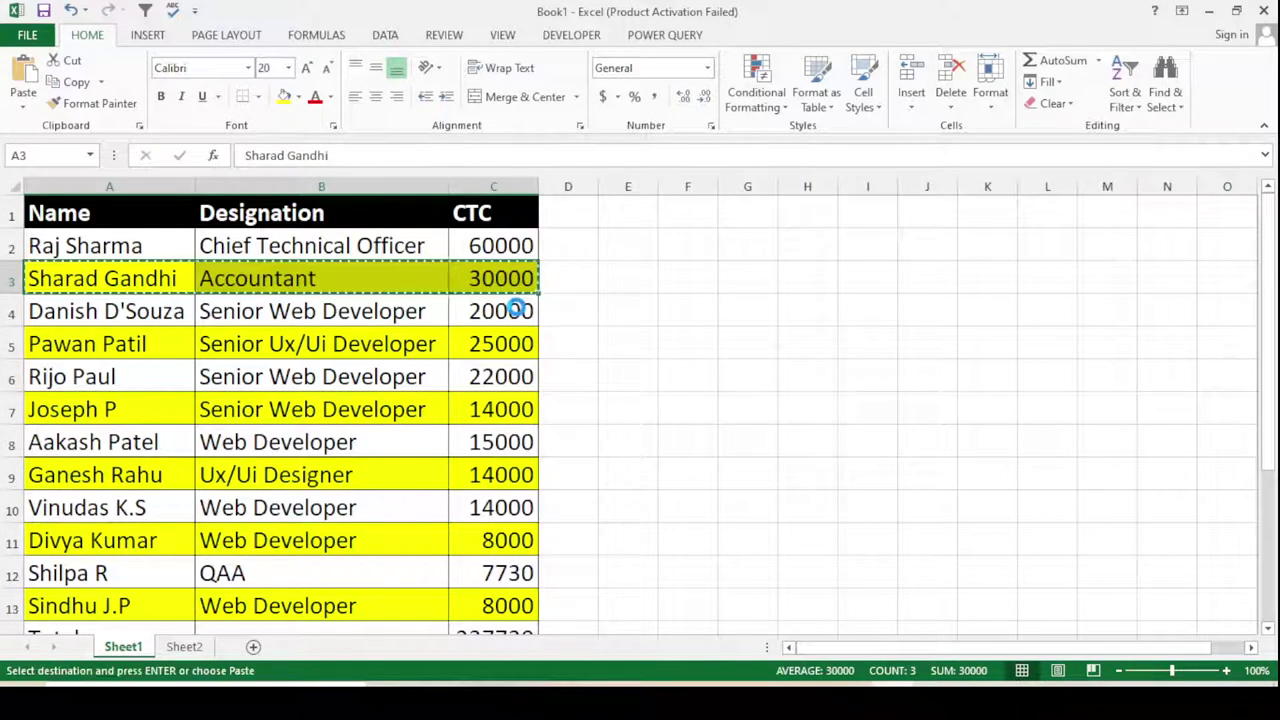
click(184, 647)
click(52, 262)
click(55, 240)
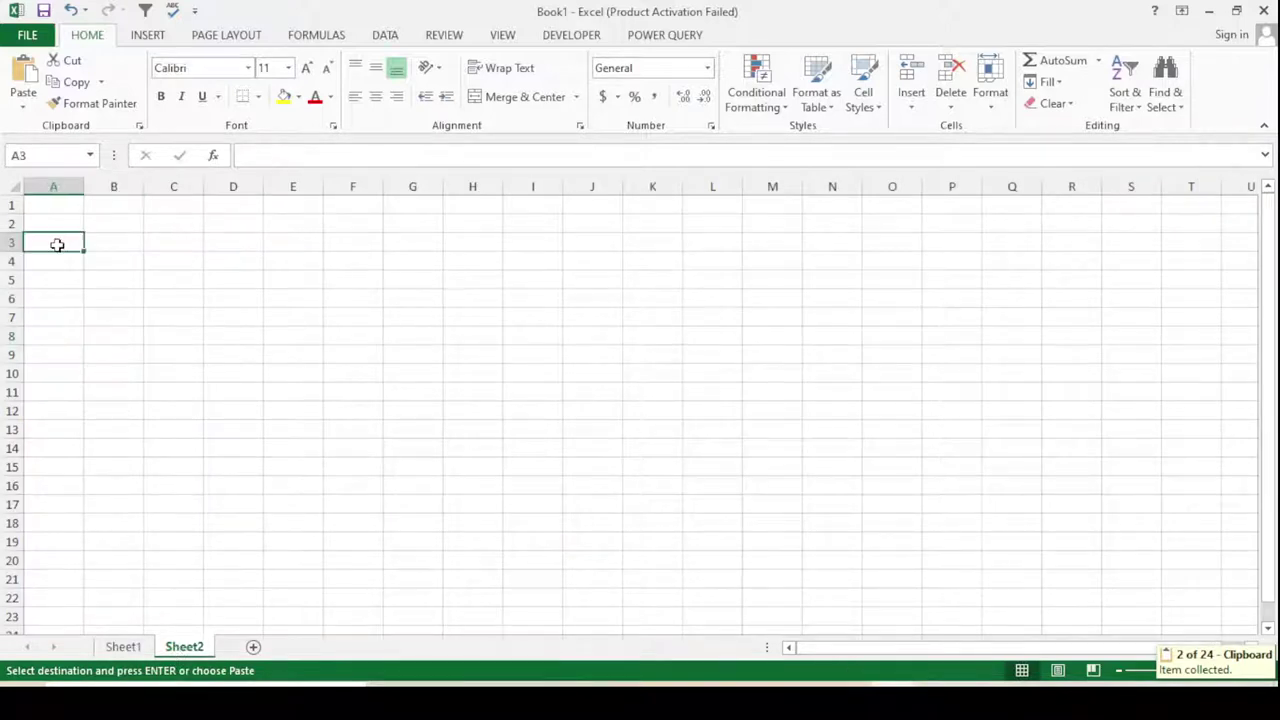
right_click(57, 244)
click(95, 323)
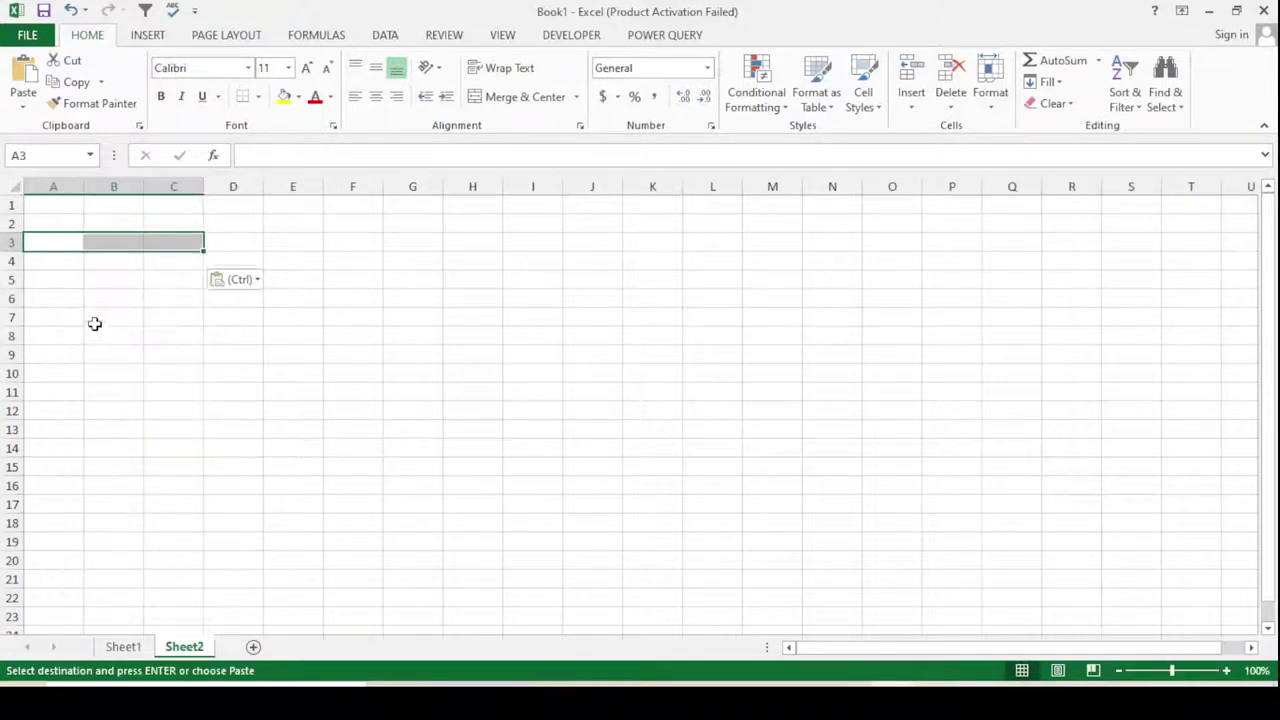
- Autofit columns A, B and C on Sheet2 to the pasted row
double_click(84, 187)
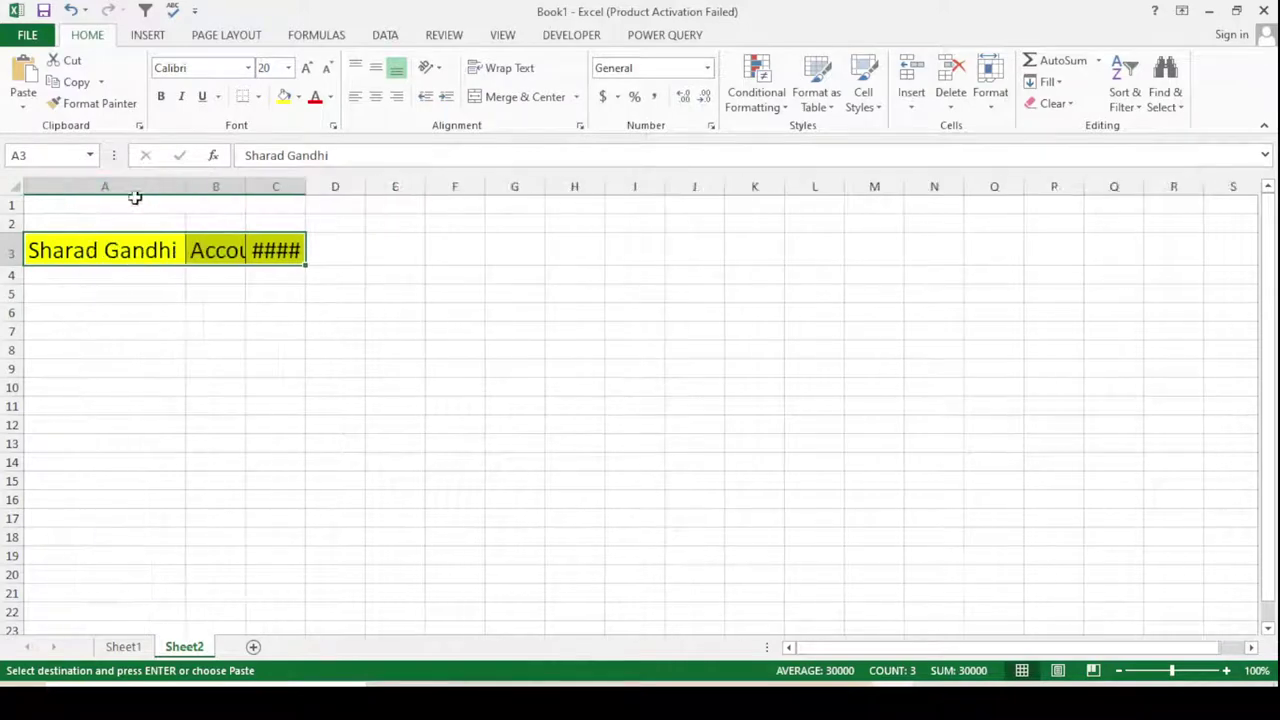
double_click(246, 187)
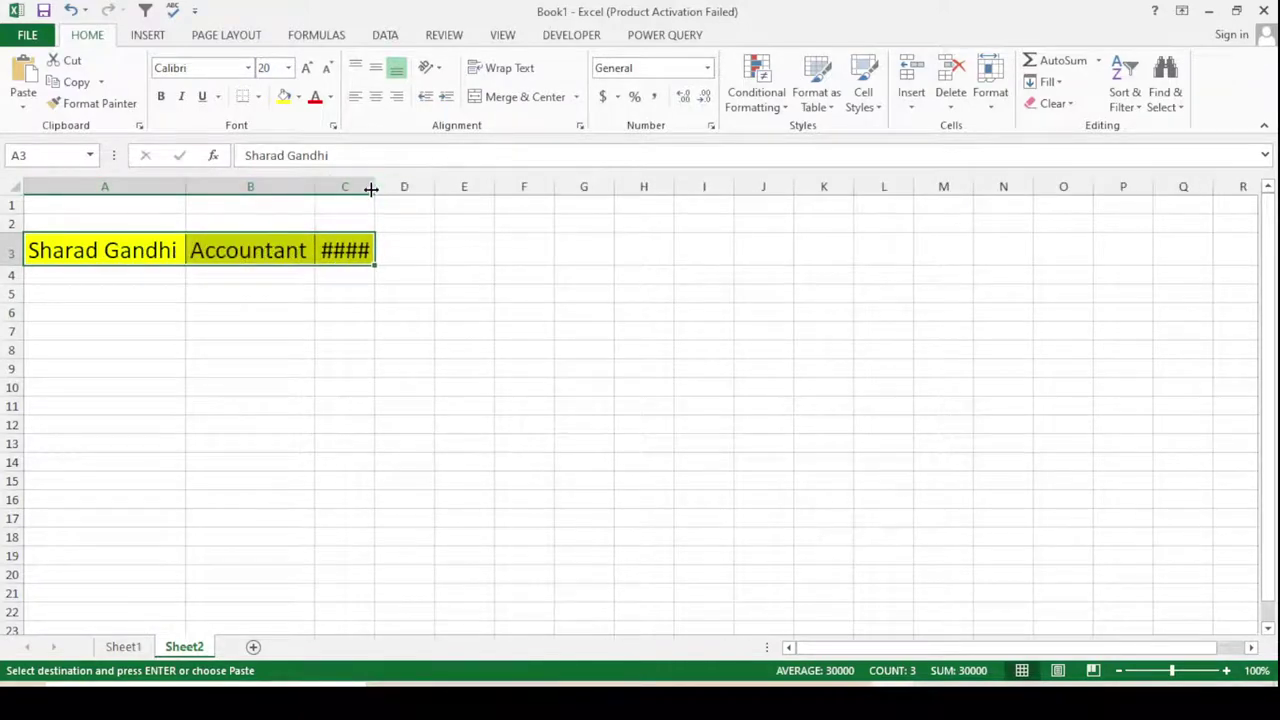
double_click(375, 187)
click(377, 329)
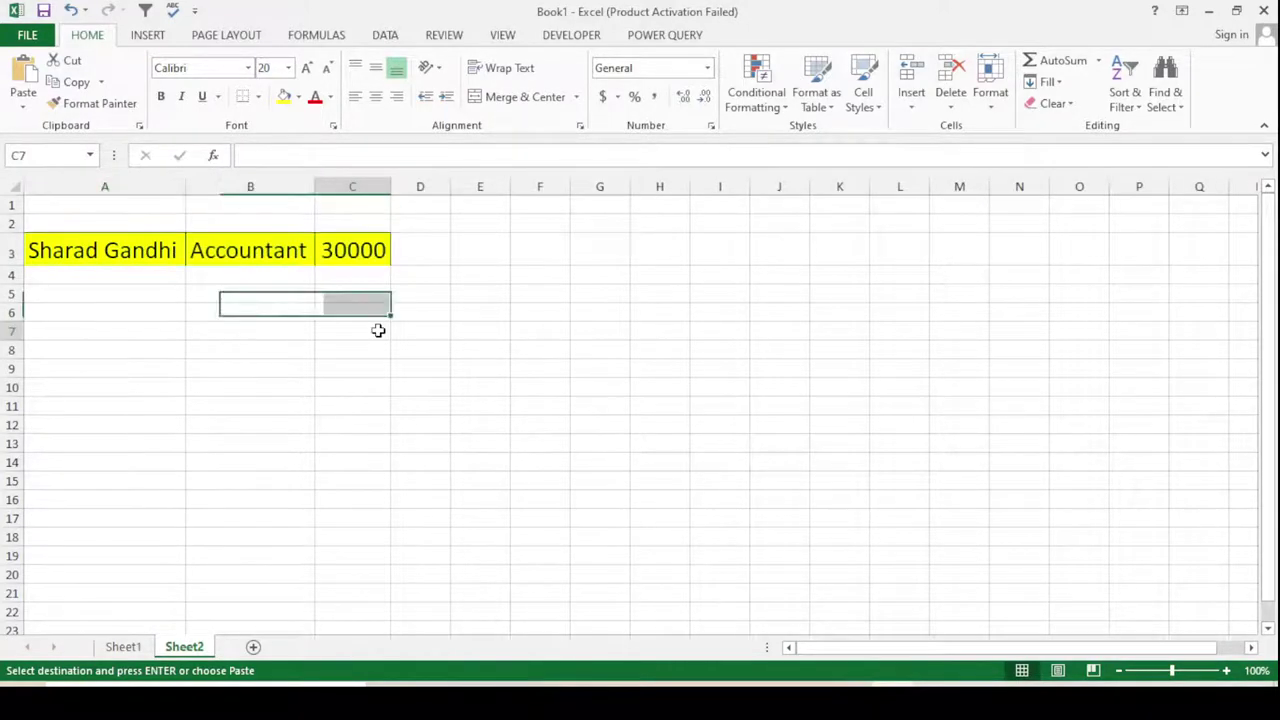
click(123, 646)
- Paste the copied Accountant row over row 5 of the Sheet1 table
drag(122, 350, 487, 347)
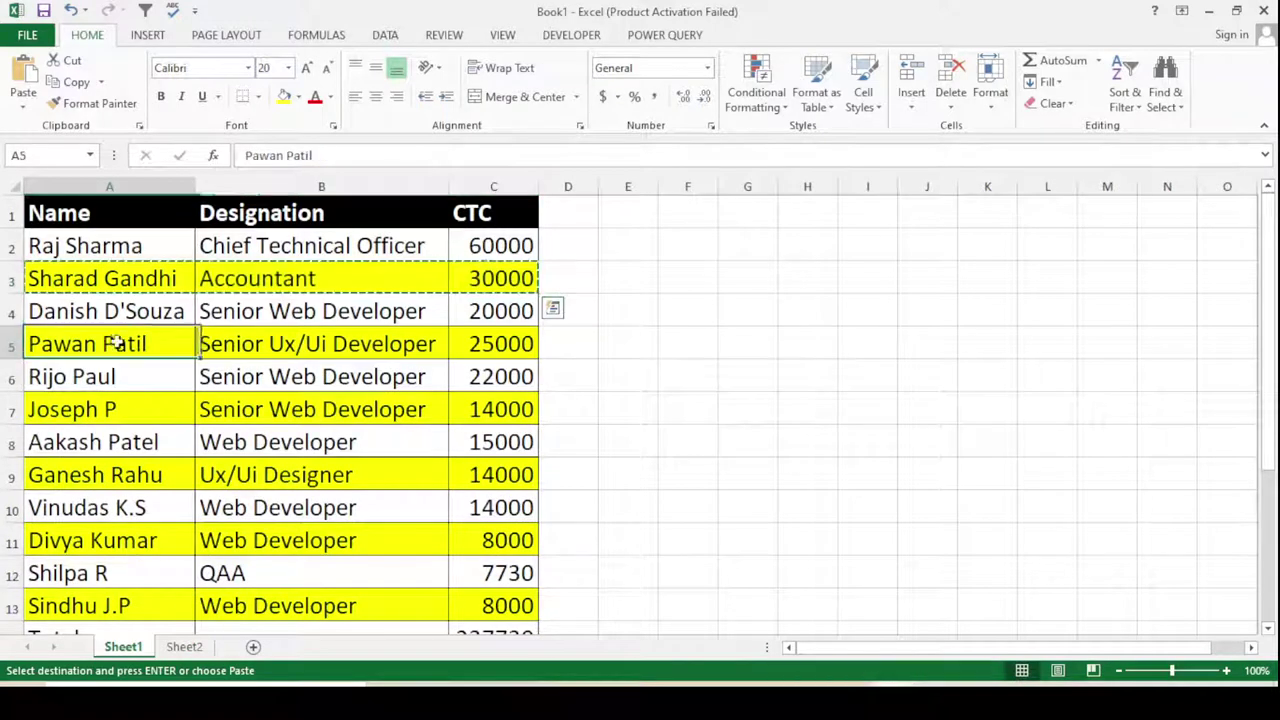
right_click(487, 347)
click(521, 383)
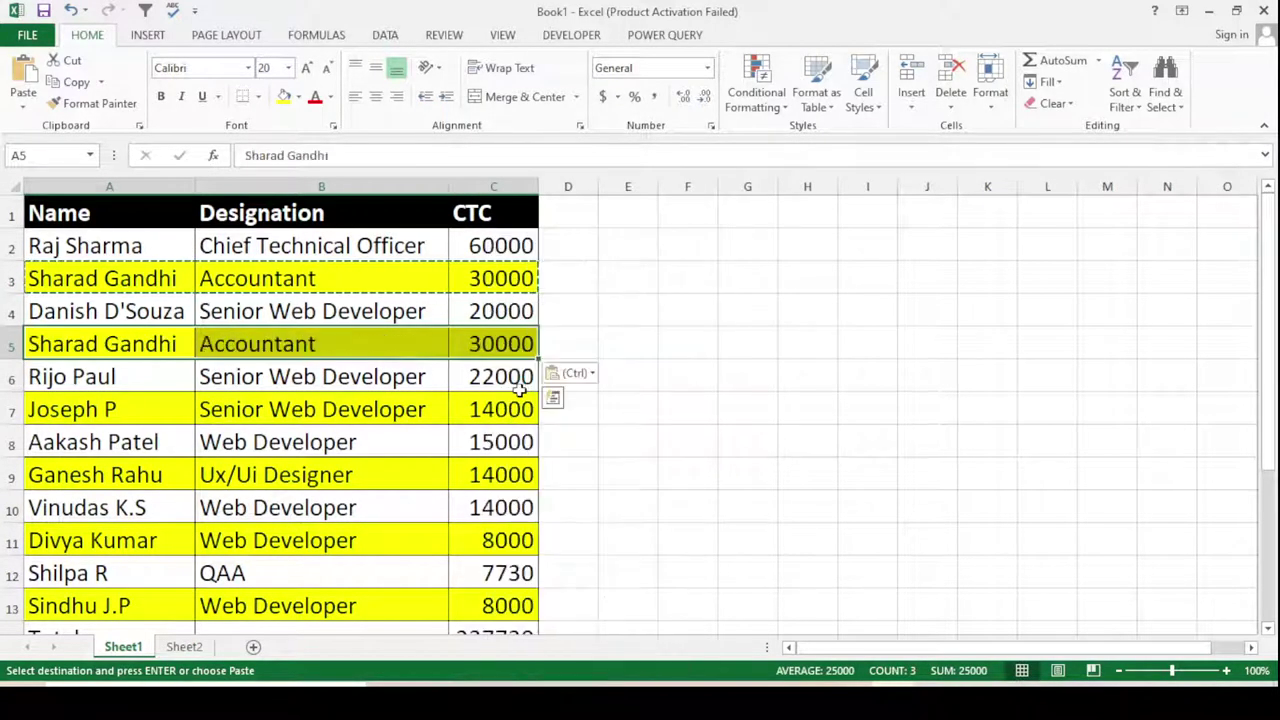
right_click(435, 337)
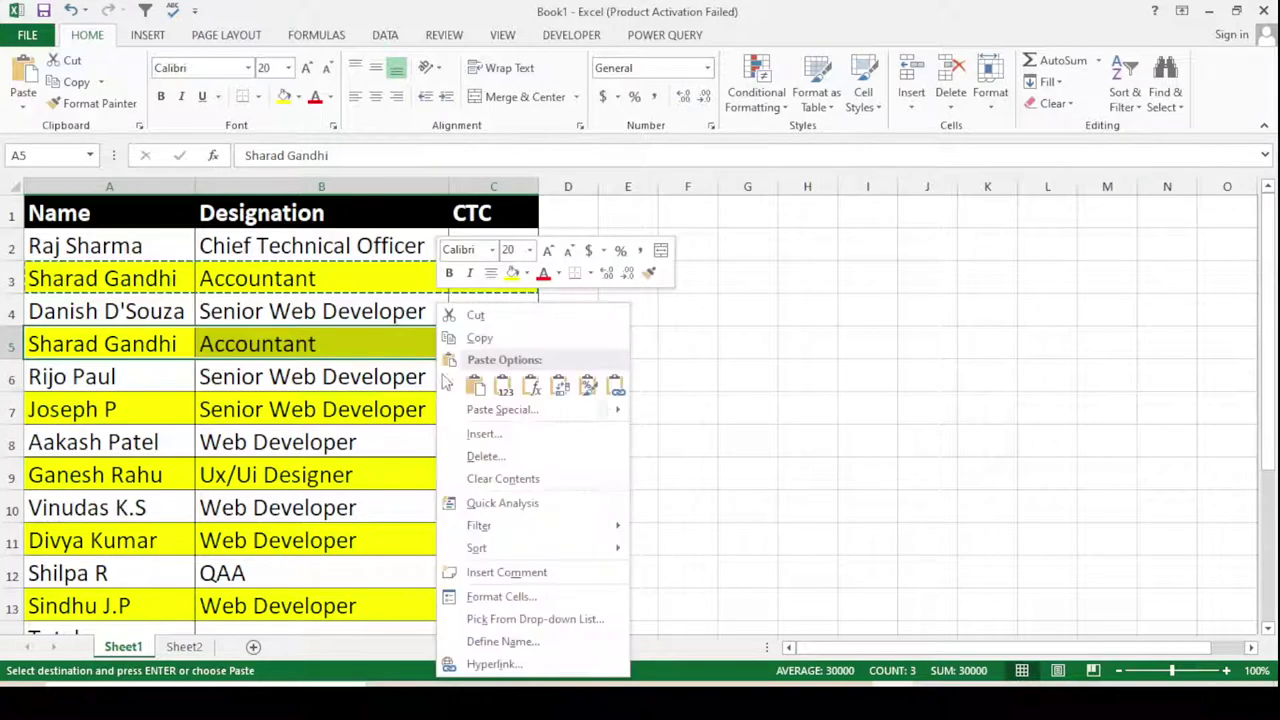
click(143, 409)
- Copy row 7 (Senior Web Developer, 14000) into A4 of Sheet2 and close the clipboard panel
drag(143, 409, 486, 410)
right_click(488, 412)
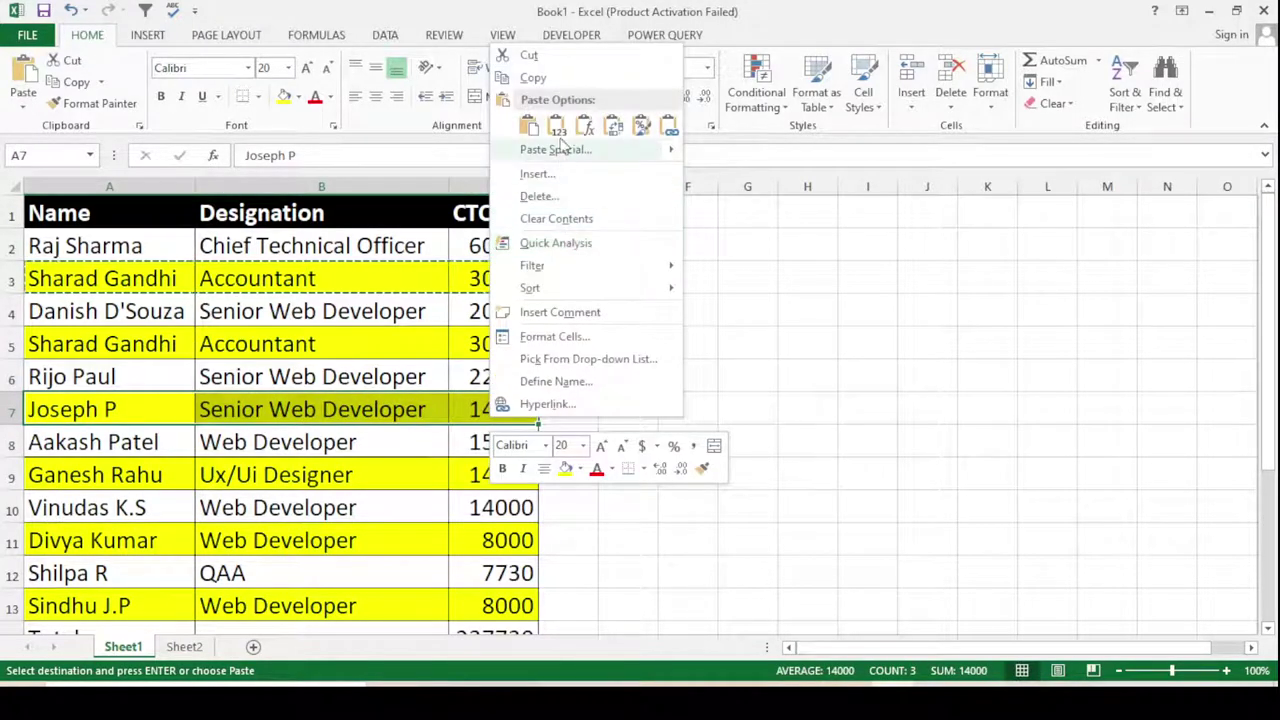
click(533, 78)
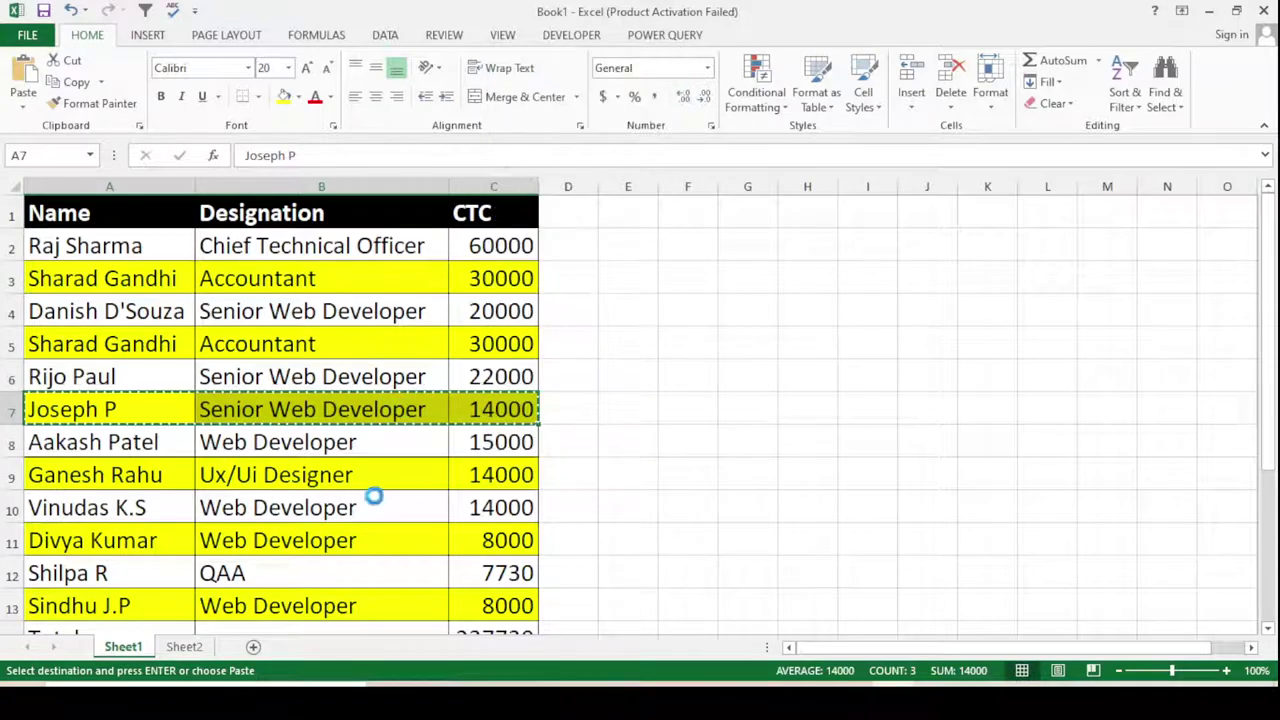
click(366, 646)
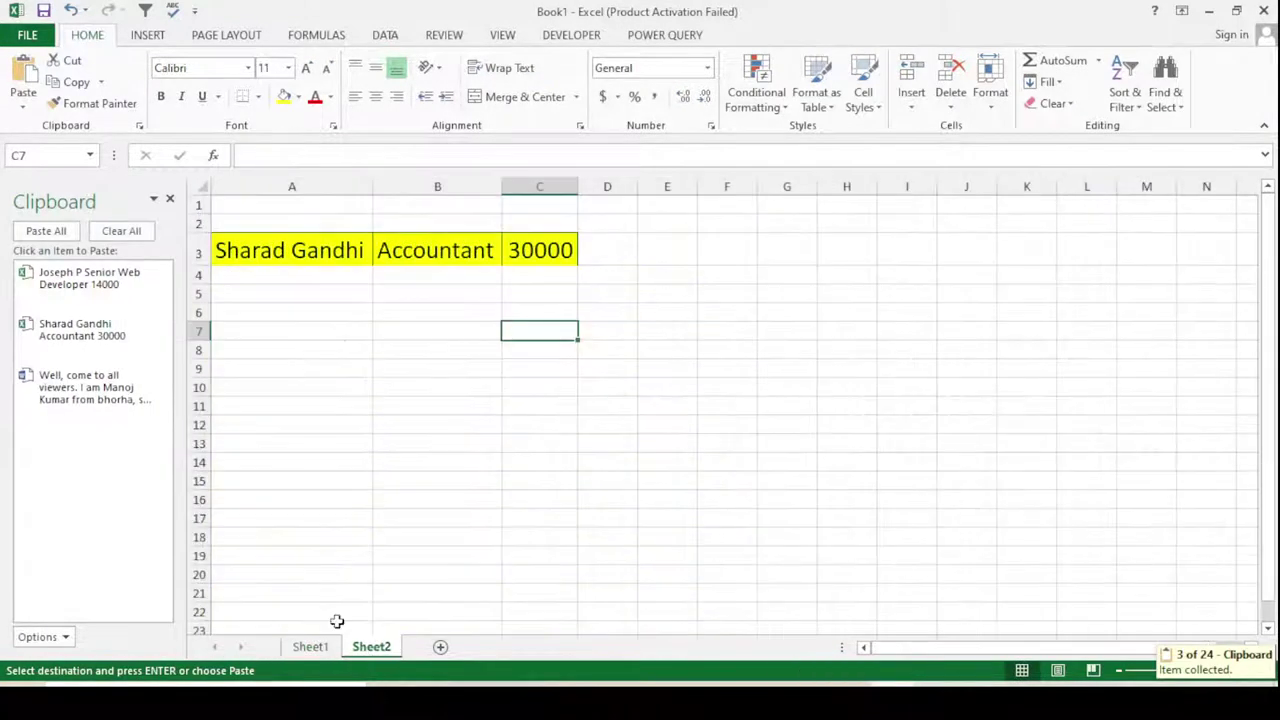
click(264, 280)
right_click(265, 281)
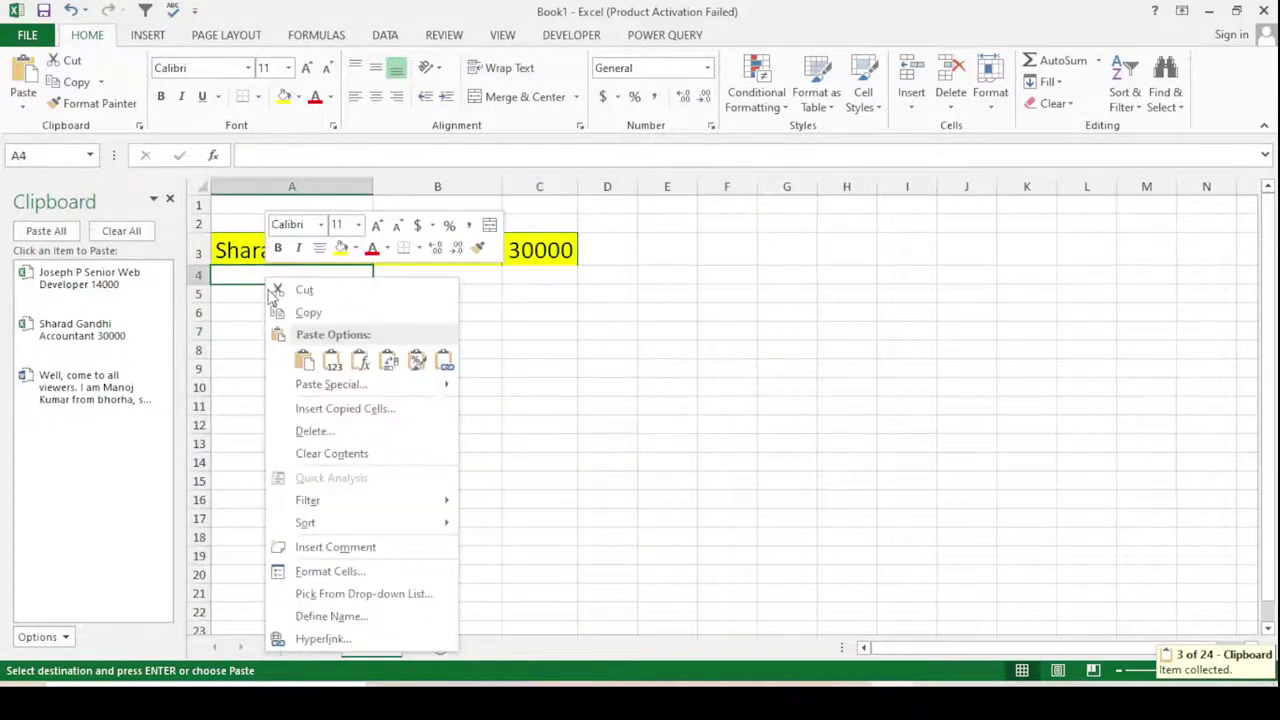
click(304, 362)
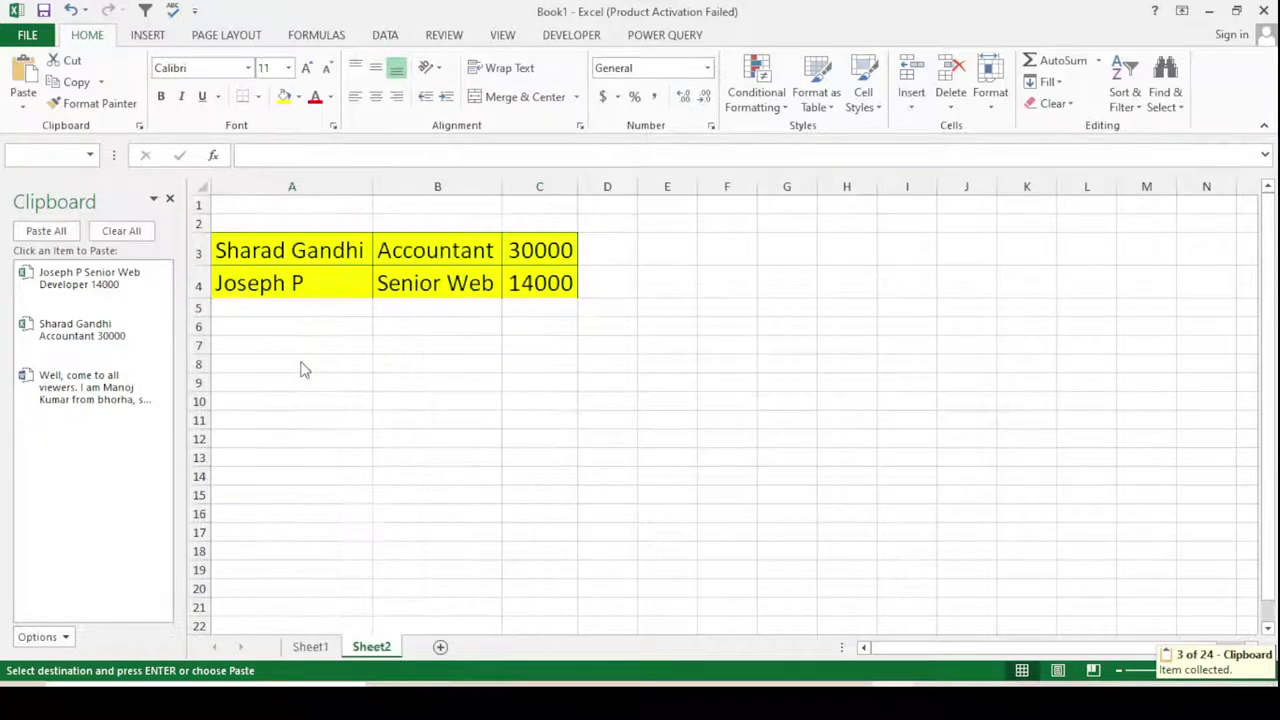
click(171, 200)
click(200, 328)
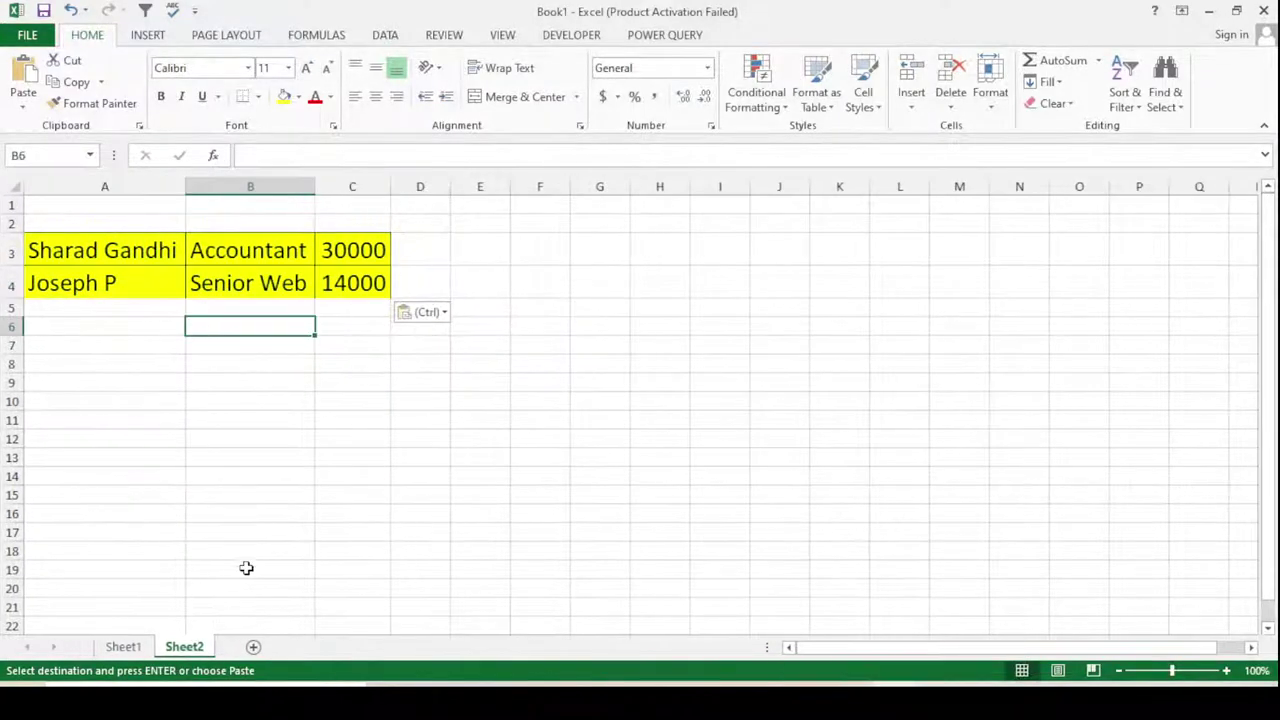
- Copy the Ux/Ui Designer row (row 9) from Sheet1 into A5 of Sheet2
click(123, 647)
drag(83, 475, 475, 476)
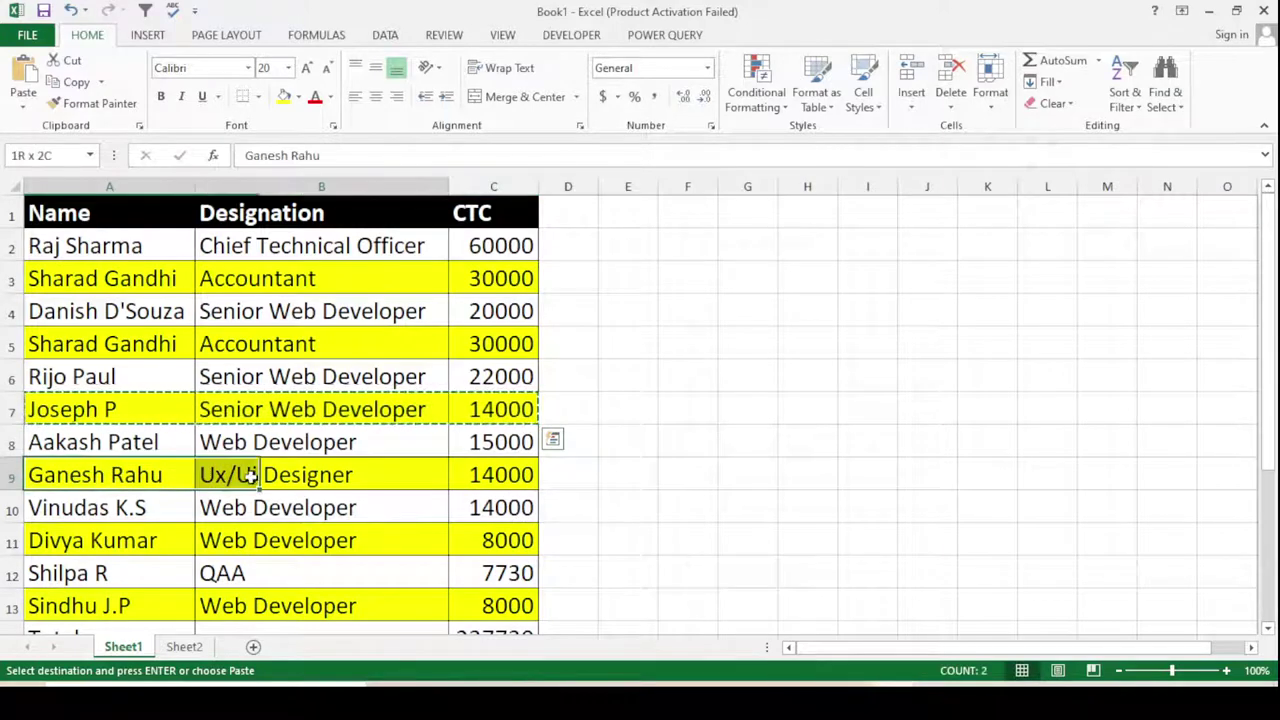
right_click(475, 476)
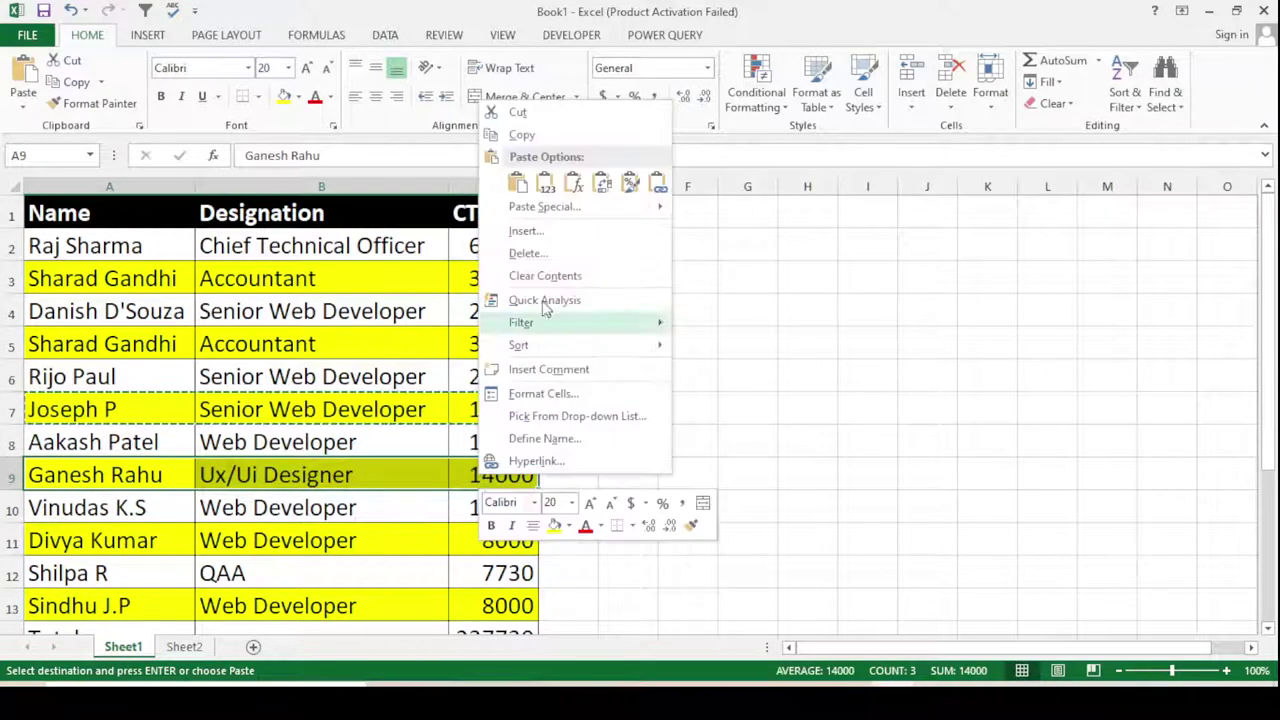
click(500, 134)
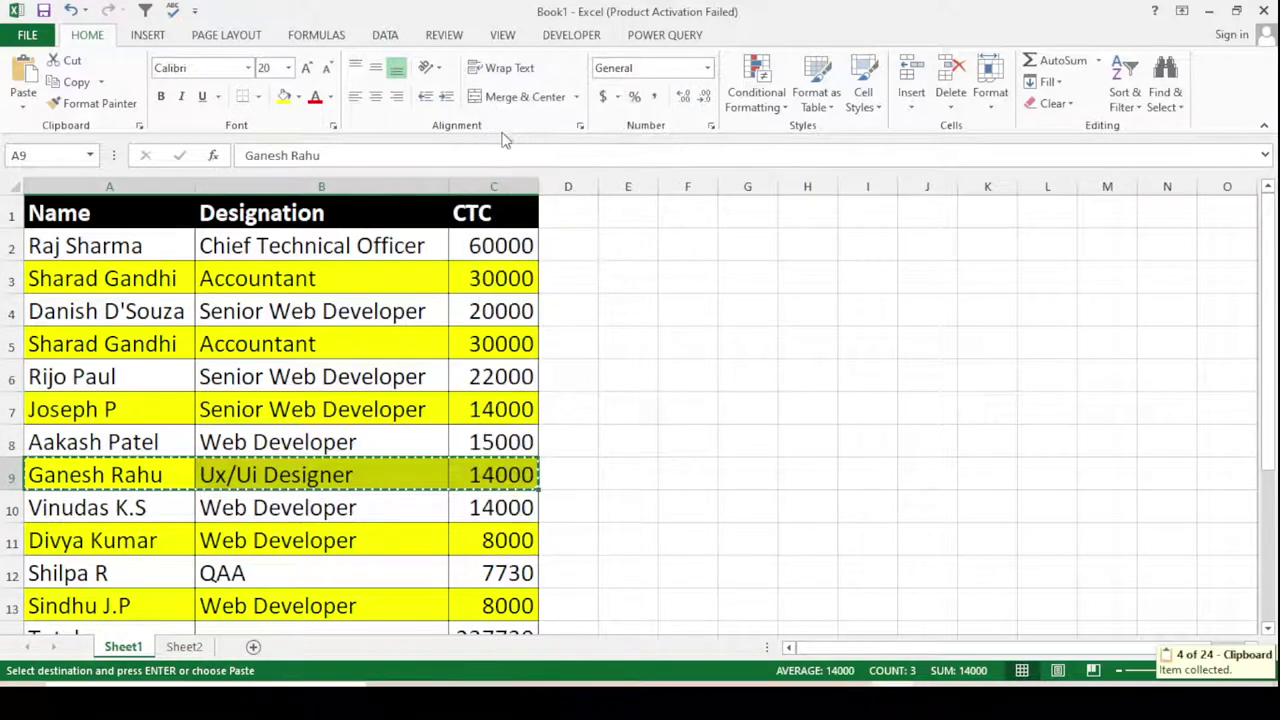
click(185, 647)
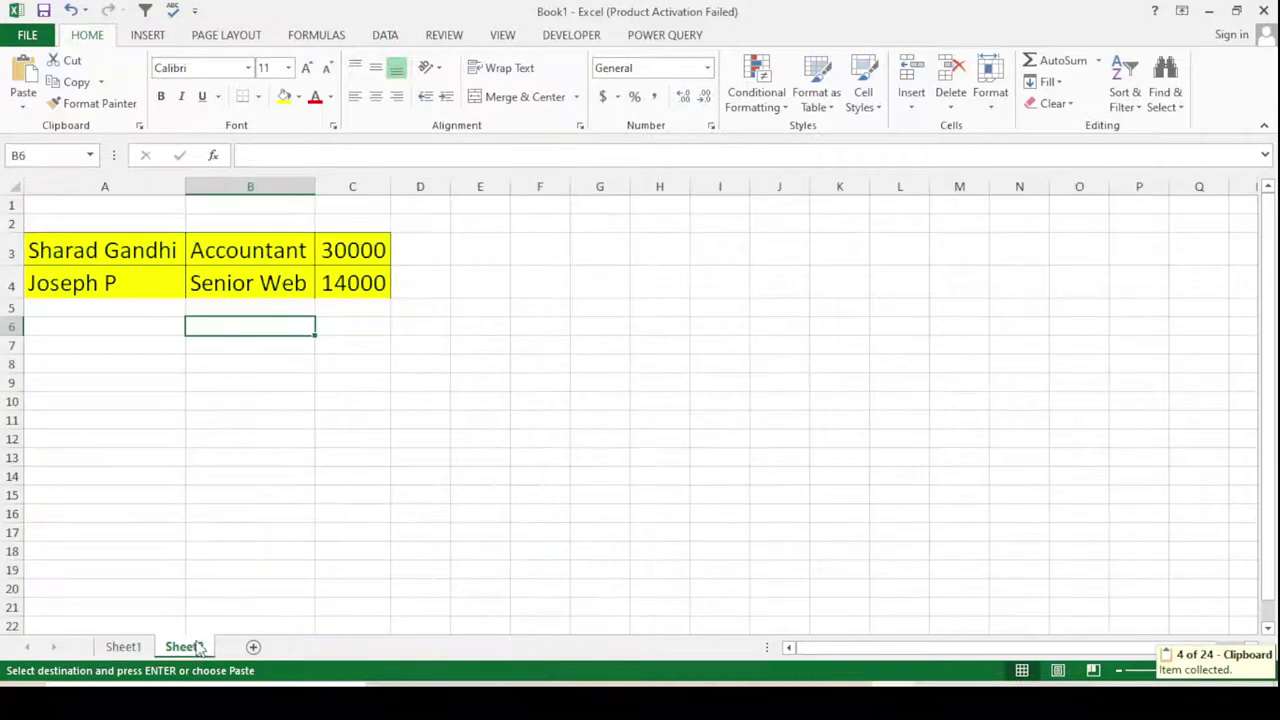
click(89, 305)
right_click(89, 305)
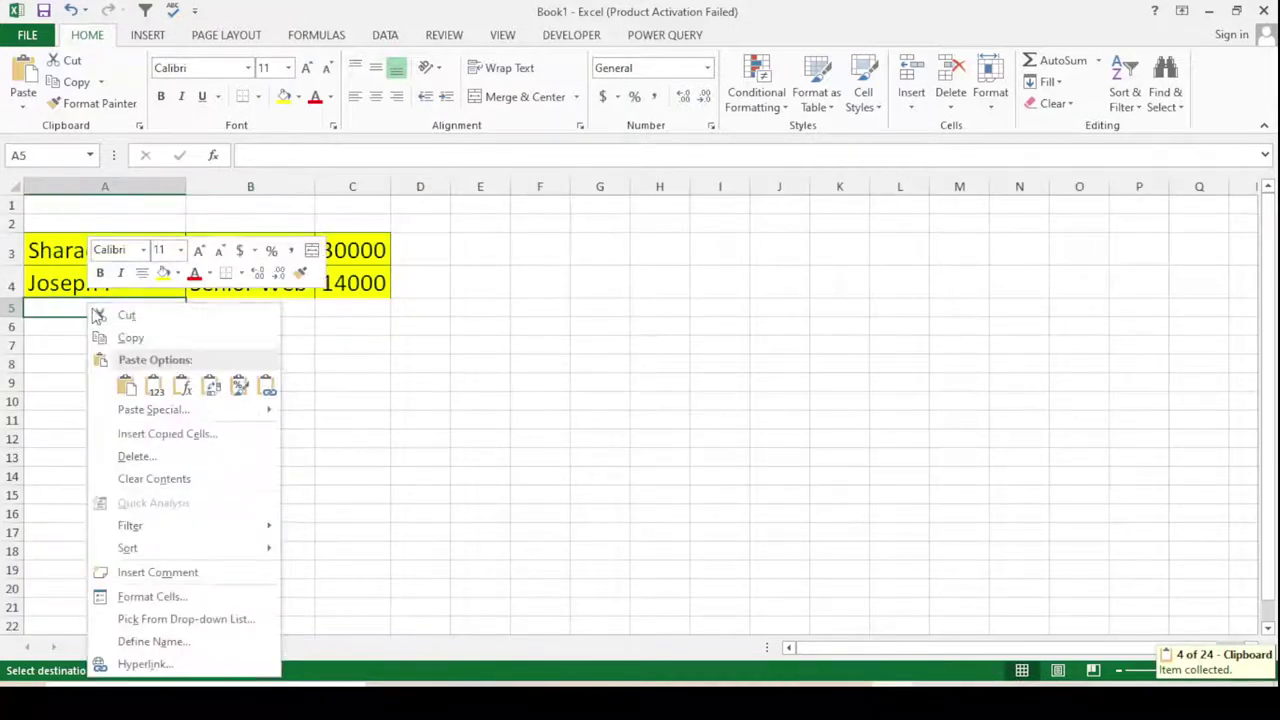
click(130, 390)
click(211, 410)
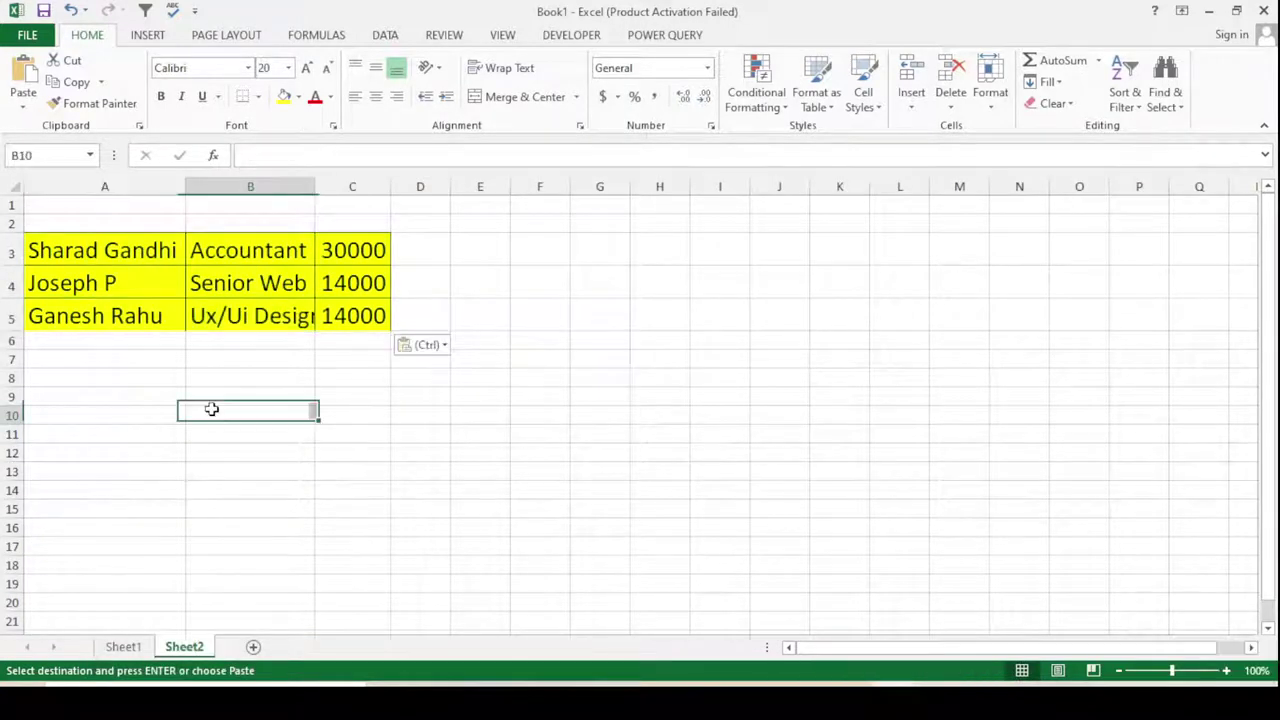
- Cancel the copy marquee on Sheet1 and go back to Sheet2
click(125, 647)
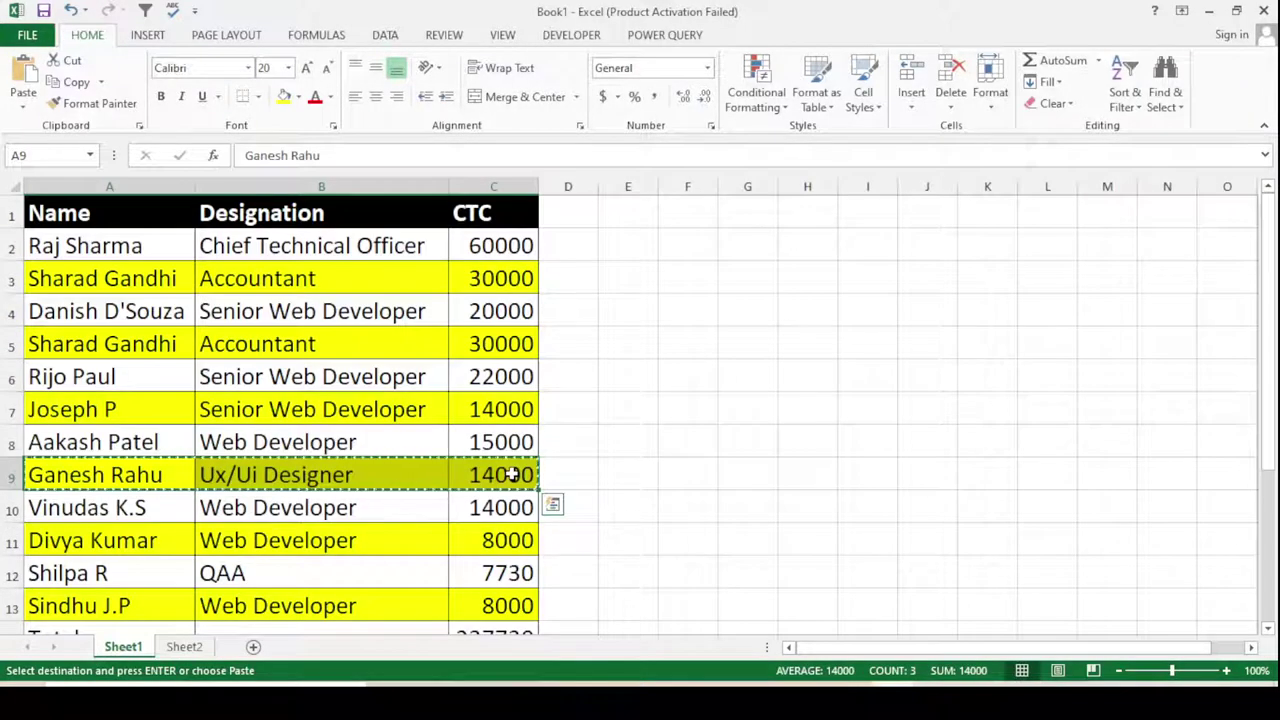
key(Escape)
click(575, 441)
scroll(277, 520, down, 2)
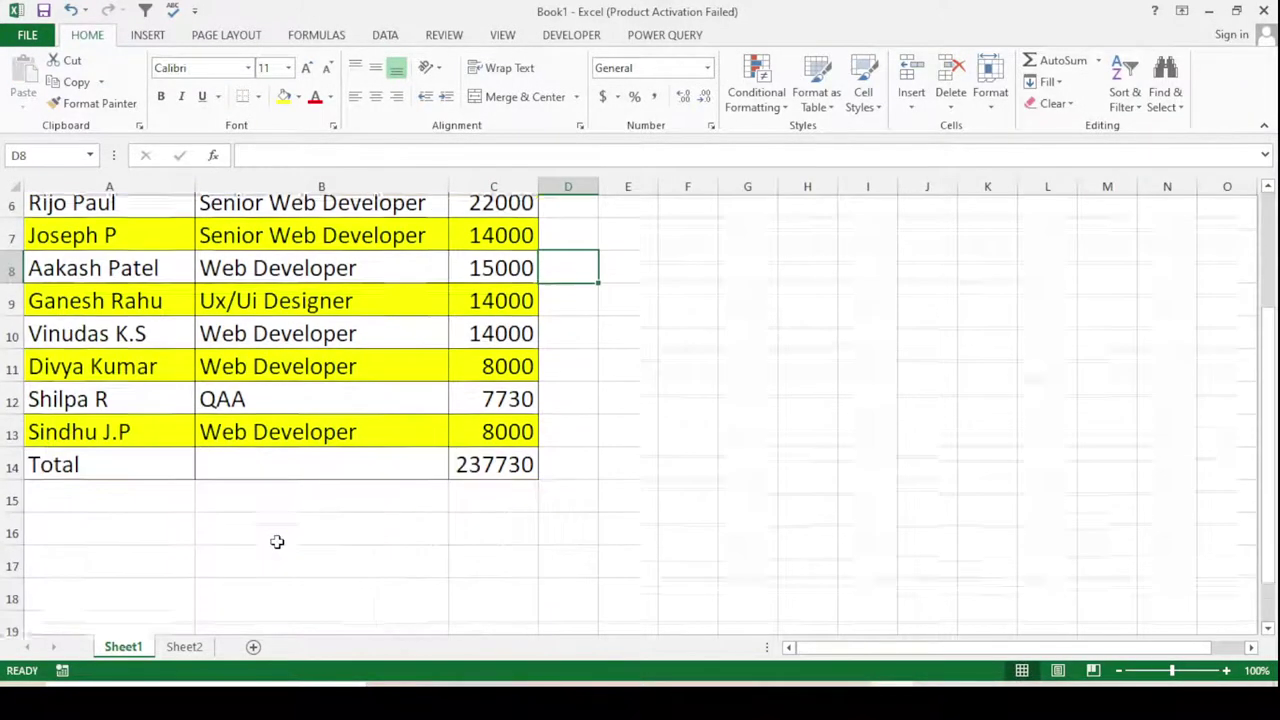
scroll(314, 457, up, 2)
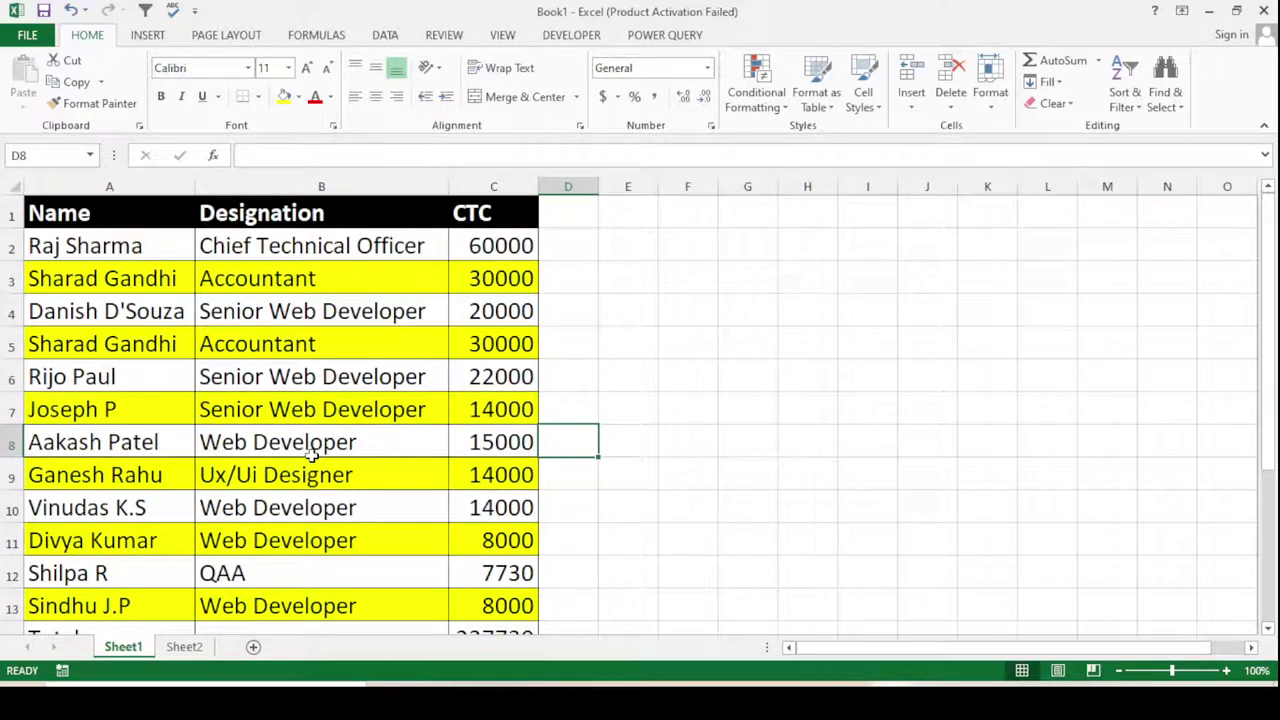
click(184, 646)
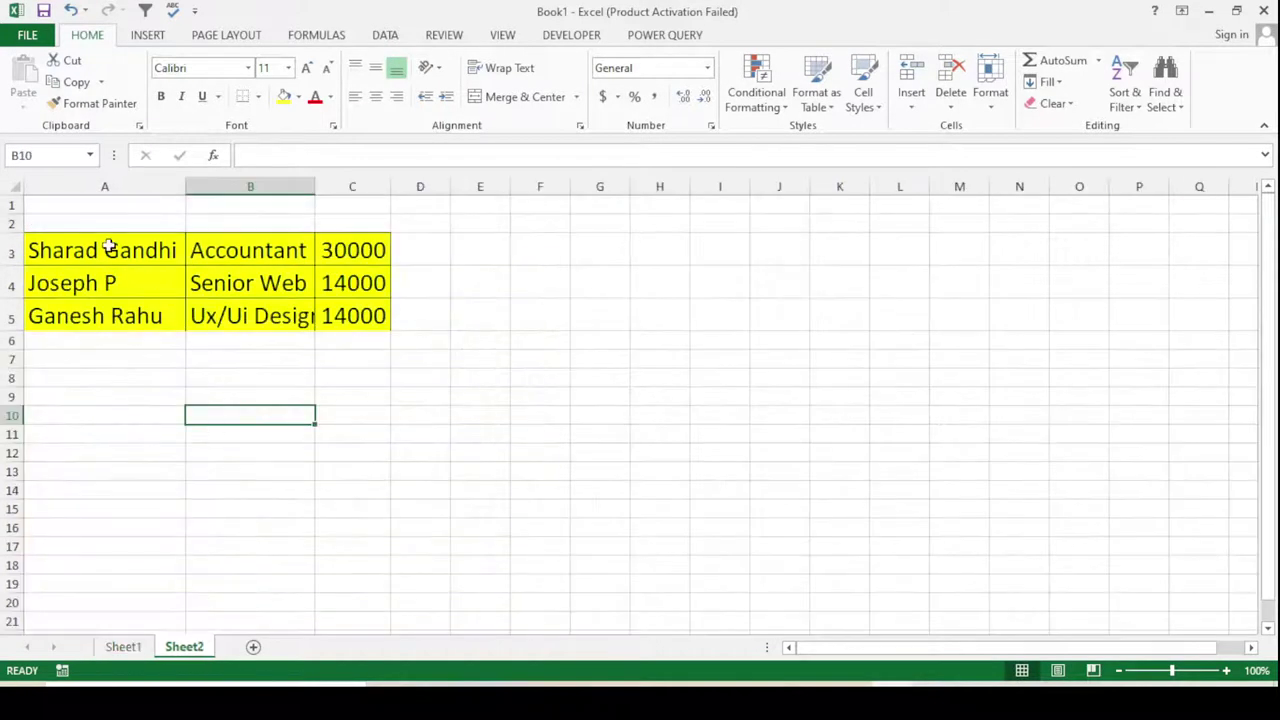
- Delete rows 3–7 from Sheet2, then return to Sheet1 and select cell F6
drag(5, 252, 8, 360)
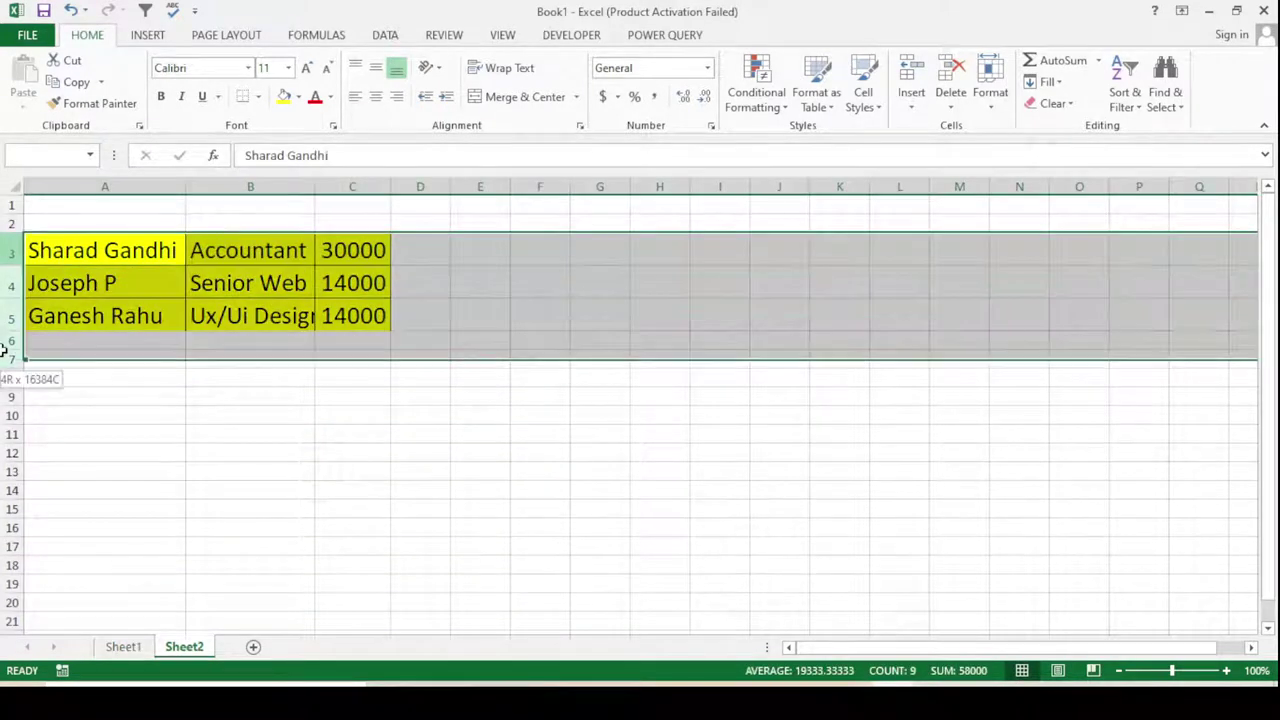
right_click(130, 310)
click(160, 460)
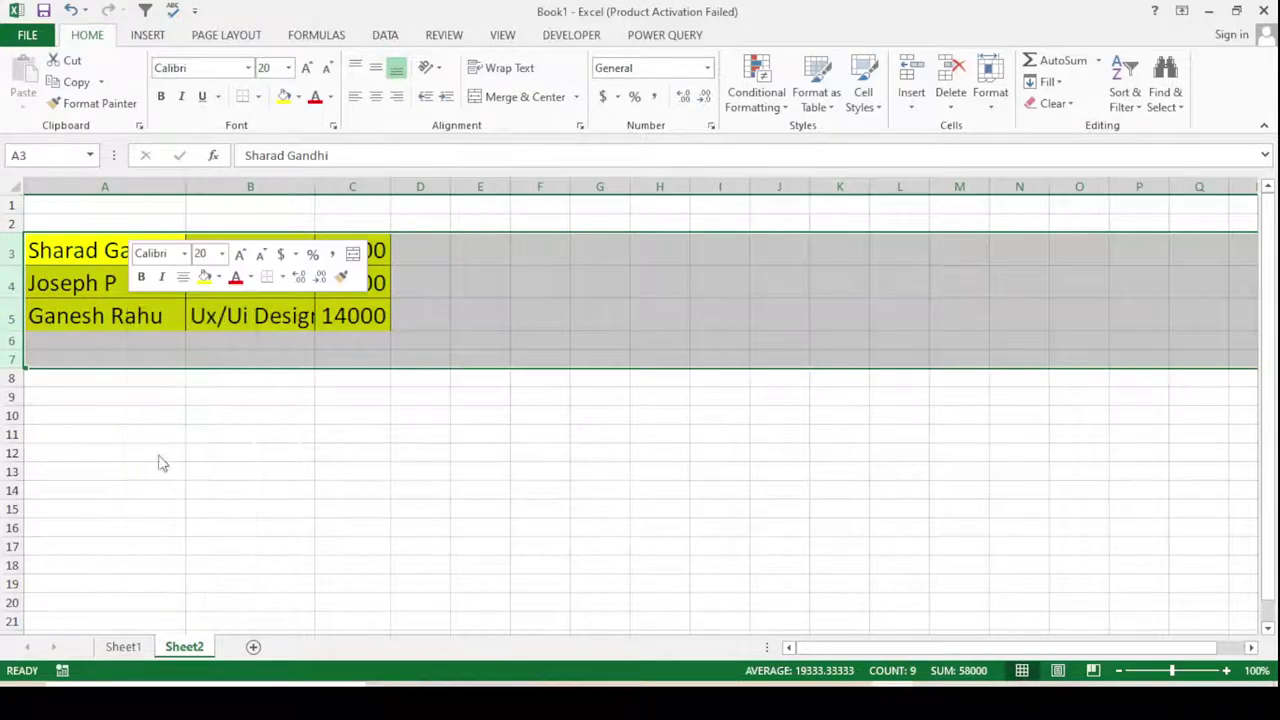
click(265, 408)
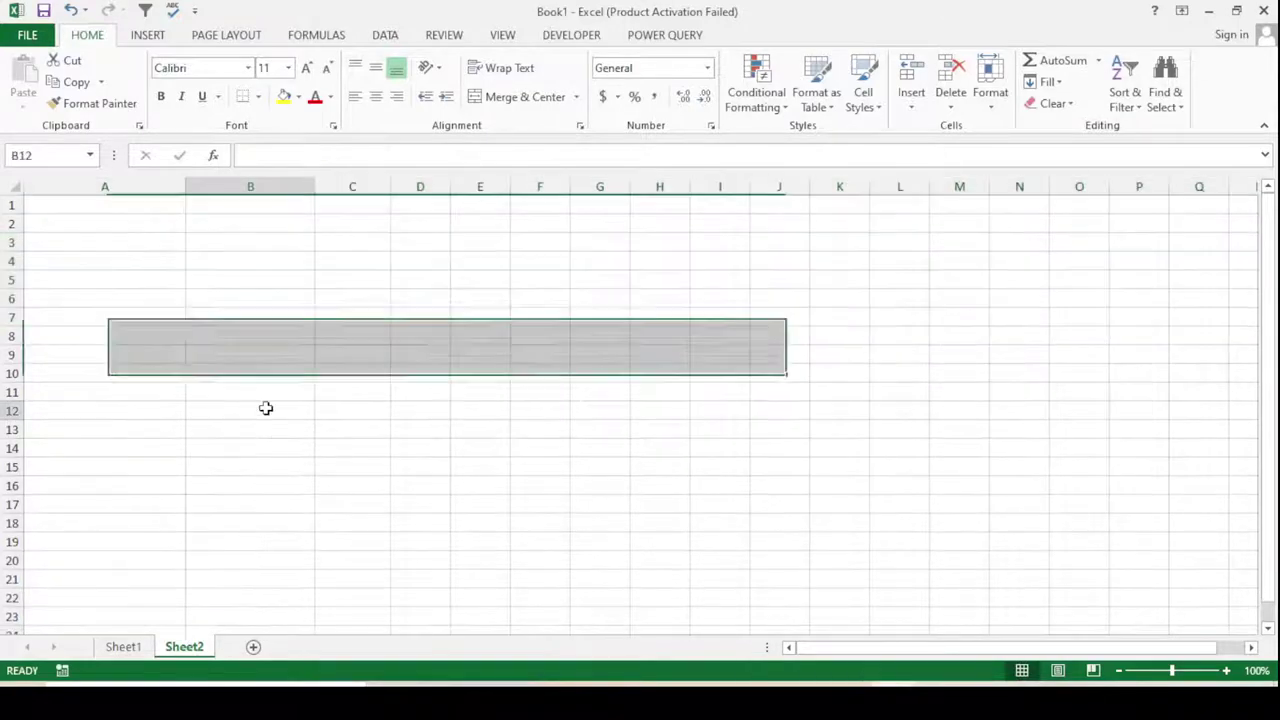
click(120, 648)
click(357, 443)
click(675, 378)
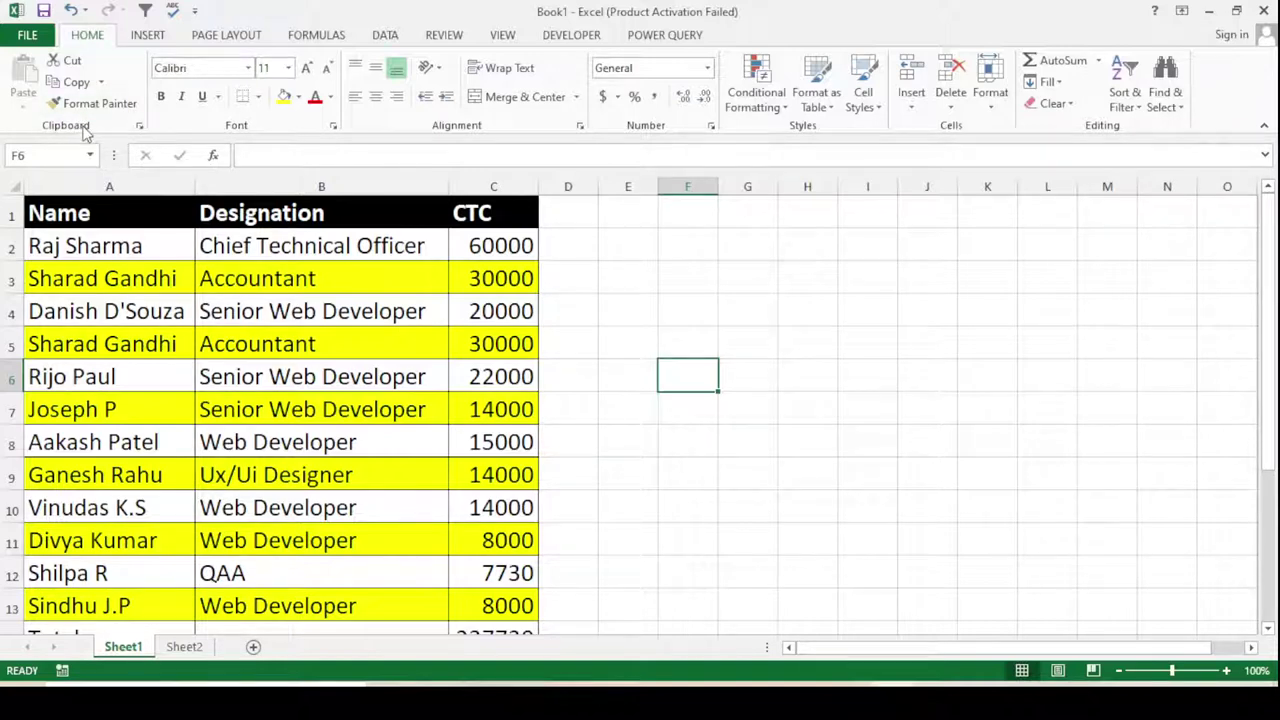
- Open the Office Clipboard pane from the Home tab and clear all its items
click(140, 128)
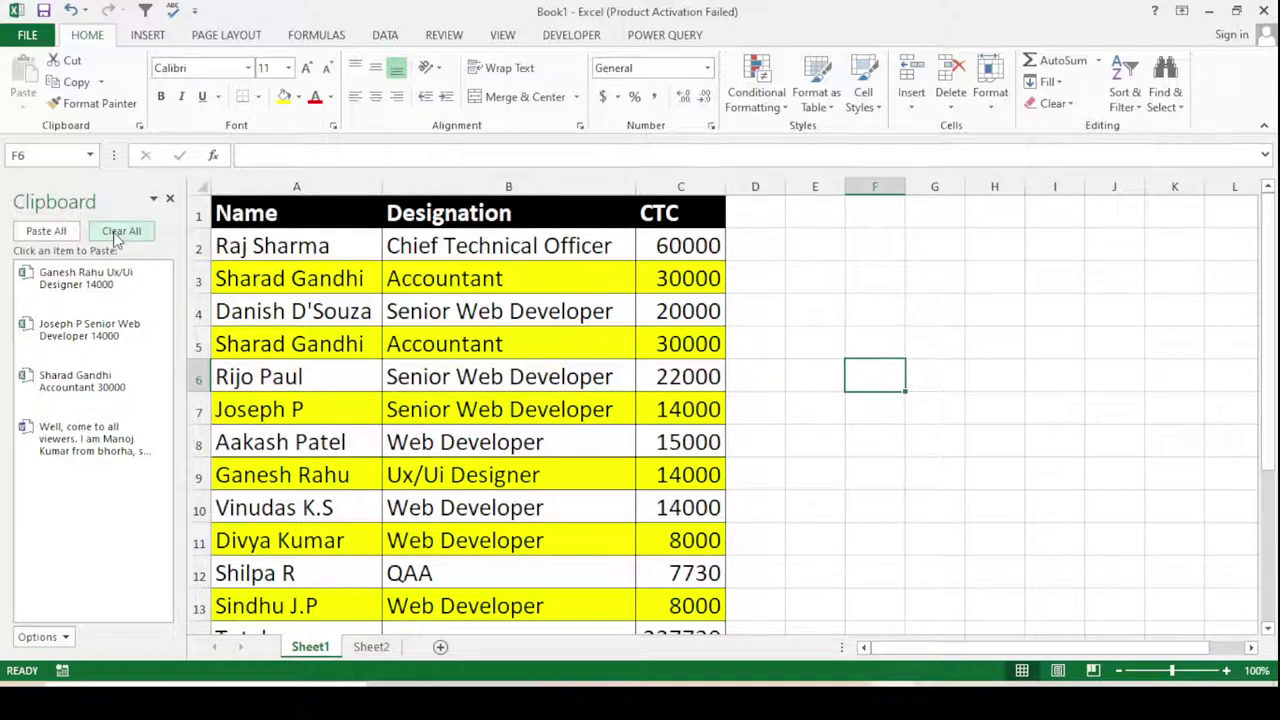
click(117, 234)
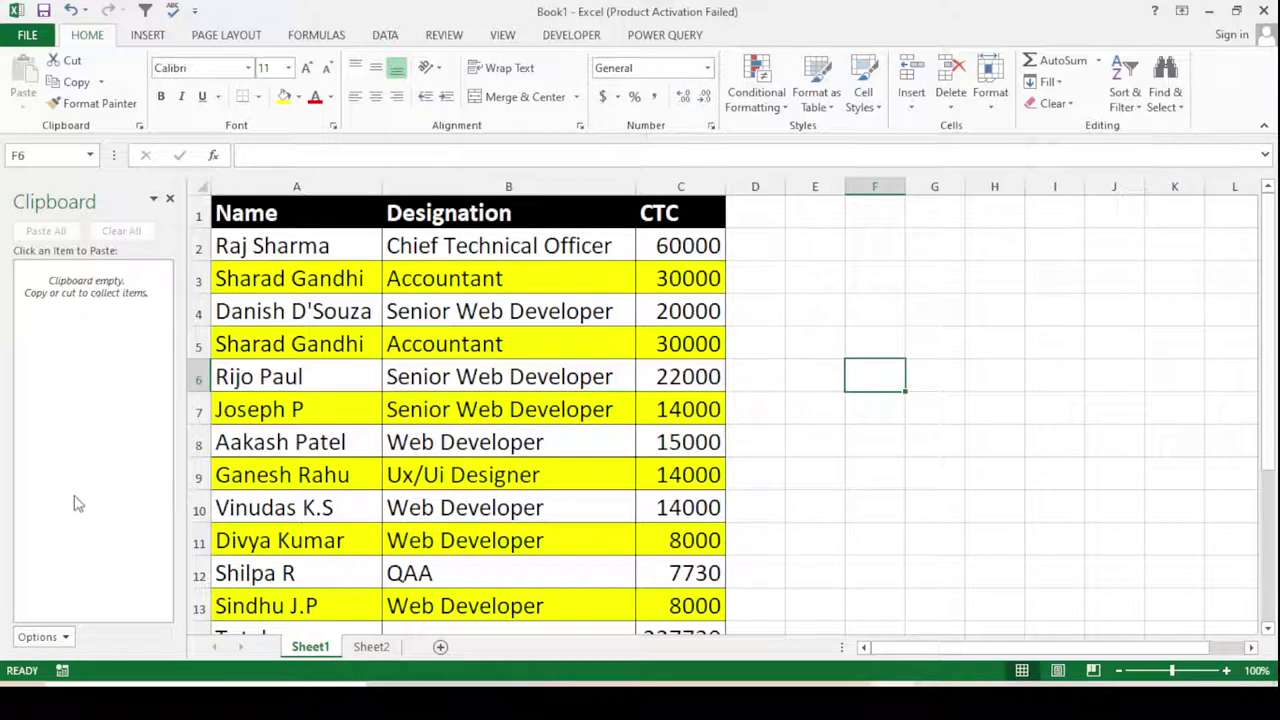
click(612, 387)
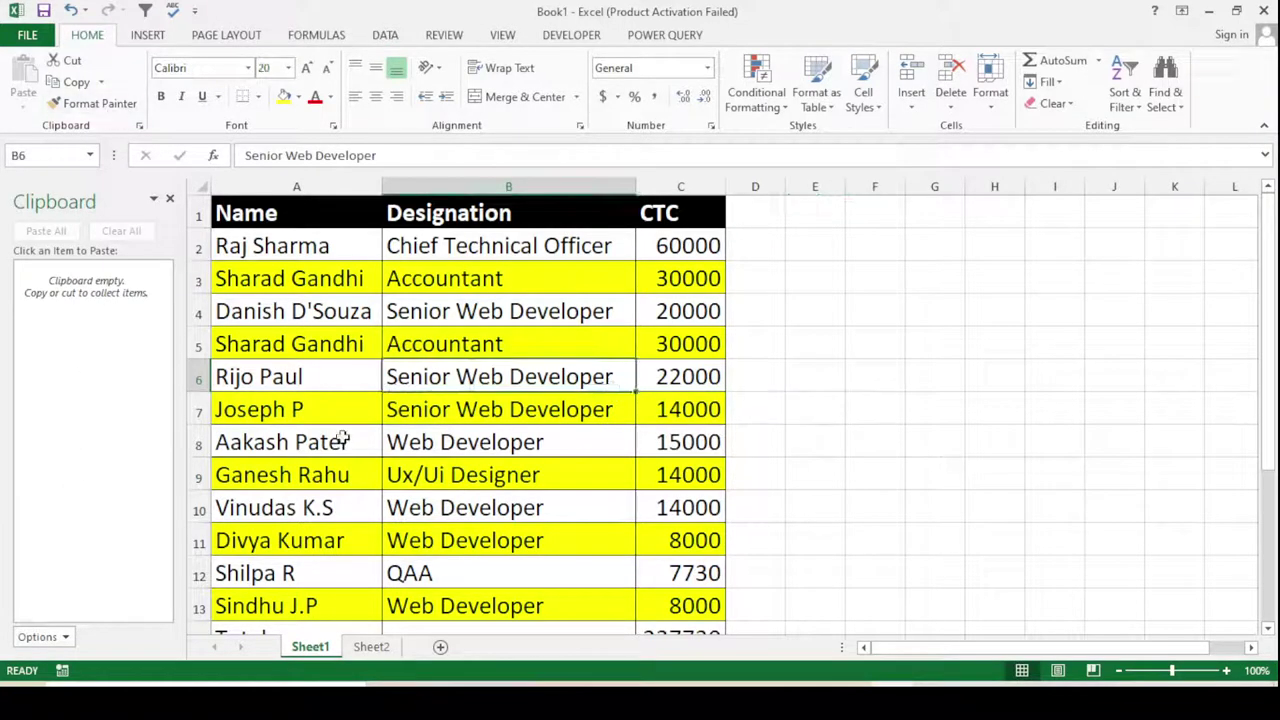
- Copy Sheet1's header row, row 3 and row 5 to the Office Clipboard
click(378, 396)
drag(284, 211, 661, 211)
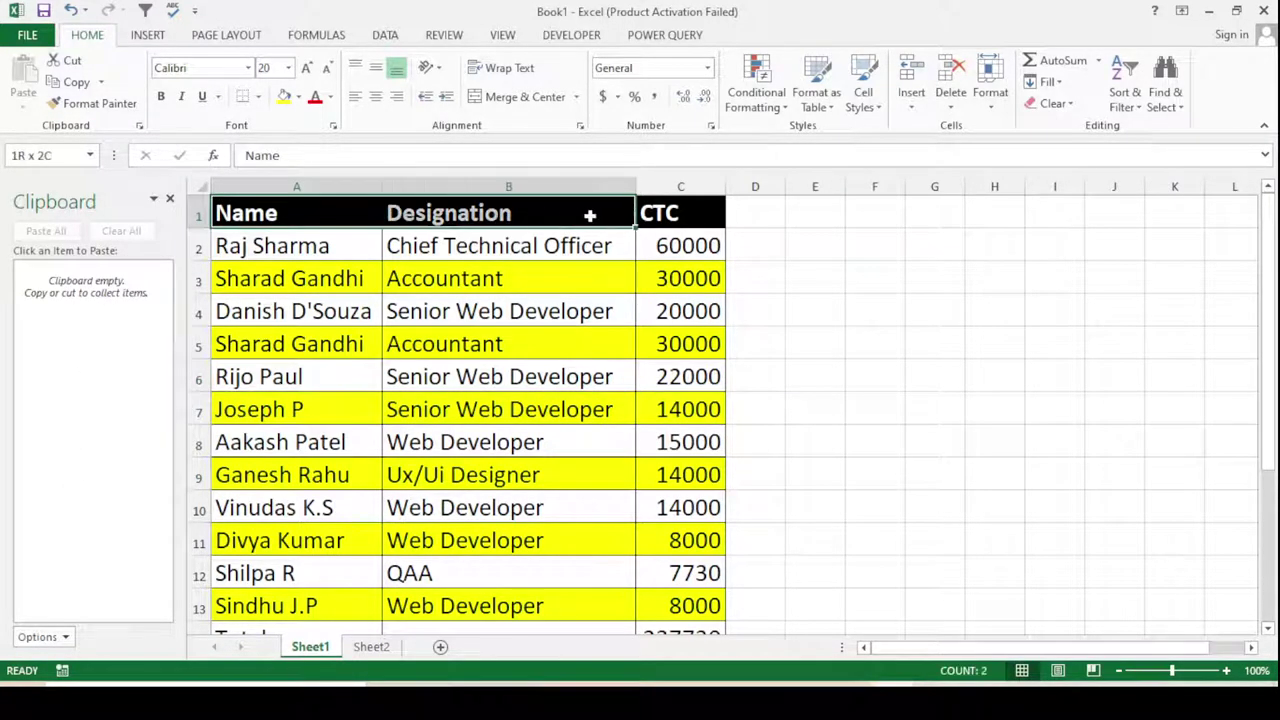
right_click(661, 211)
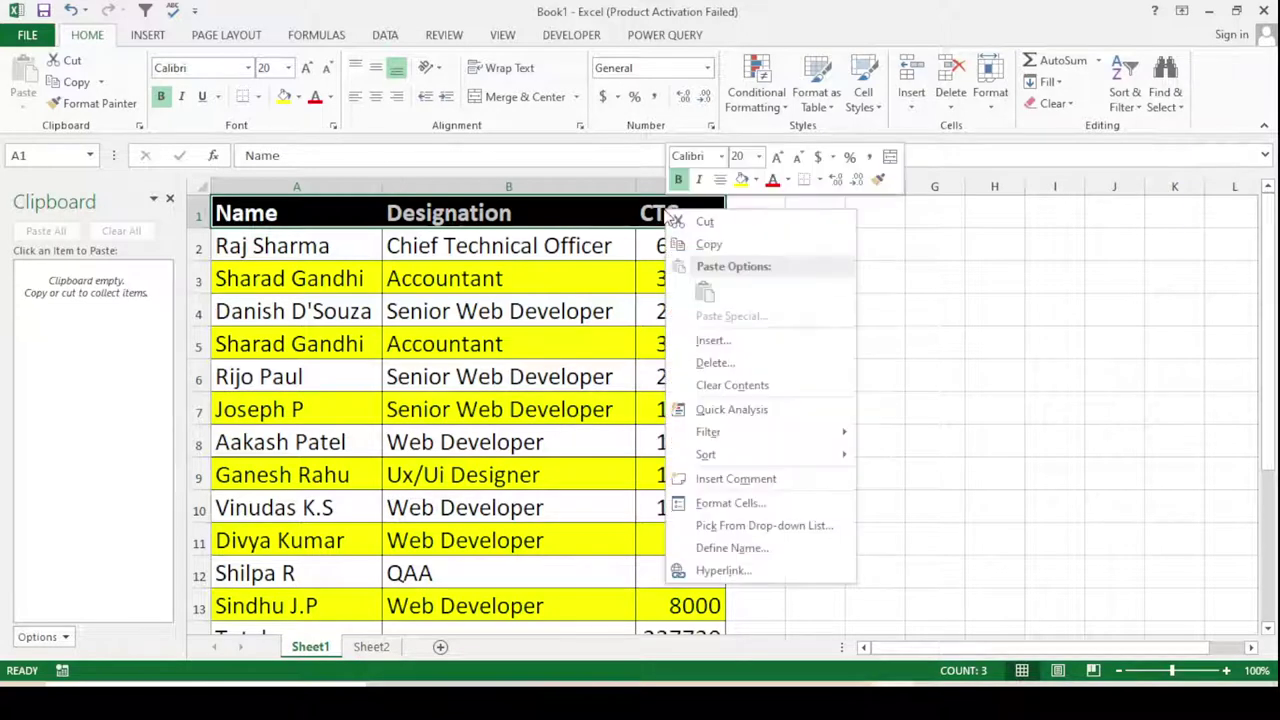
click(706, 245)
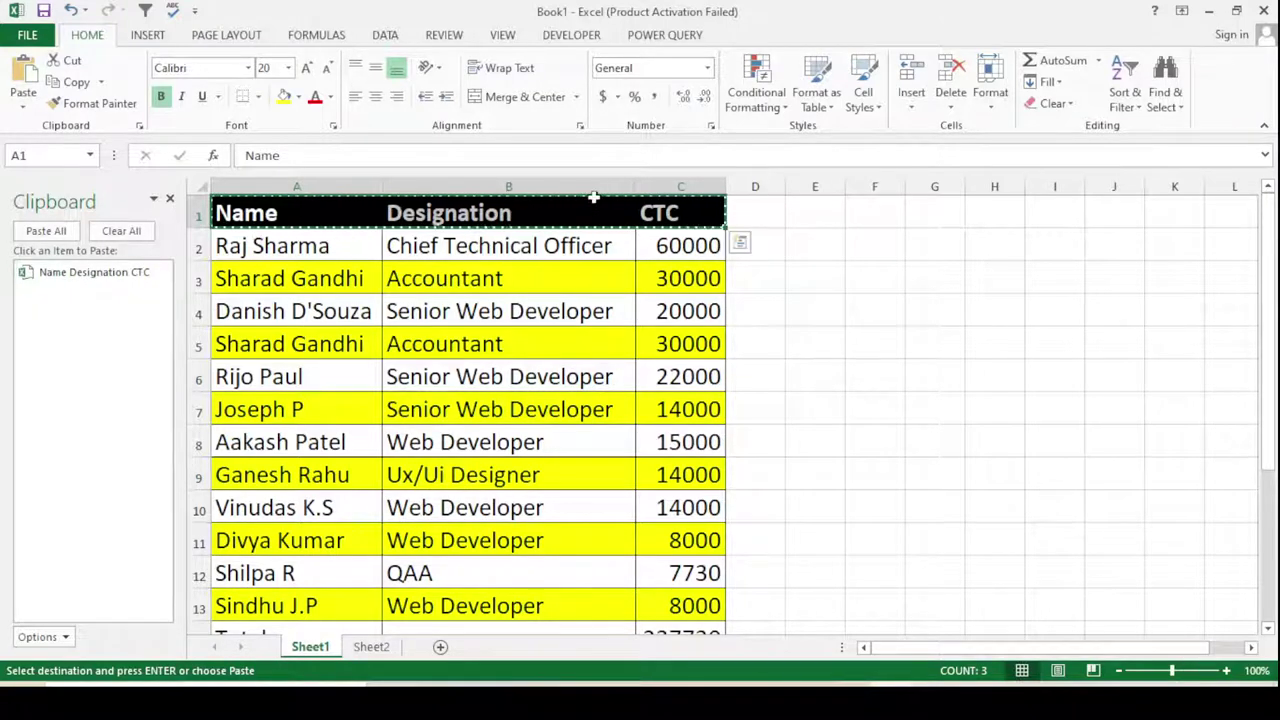
drag(272, 290, 661, 278)
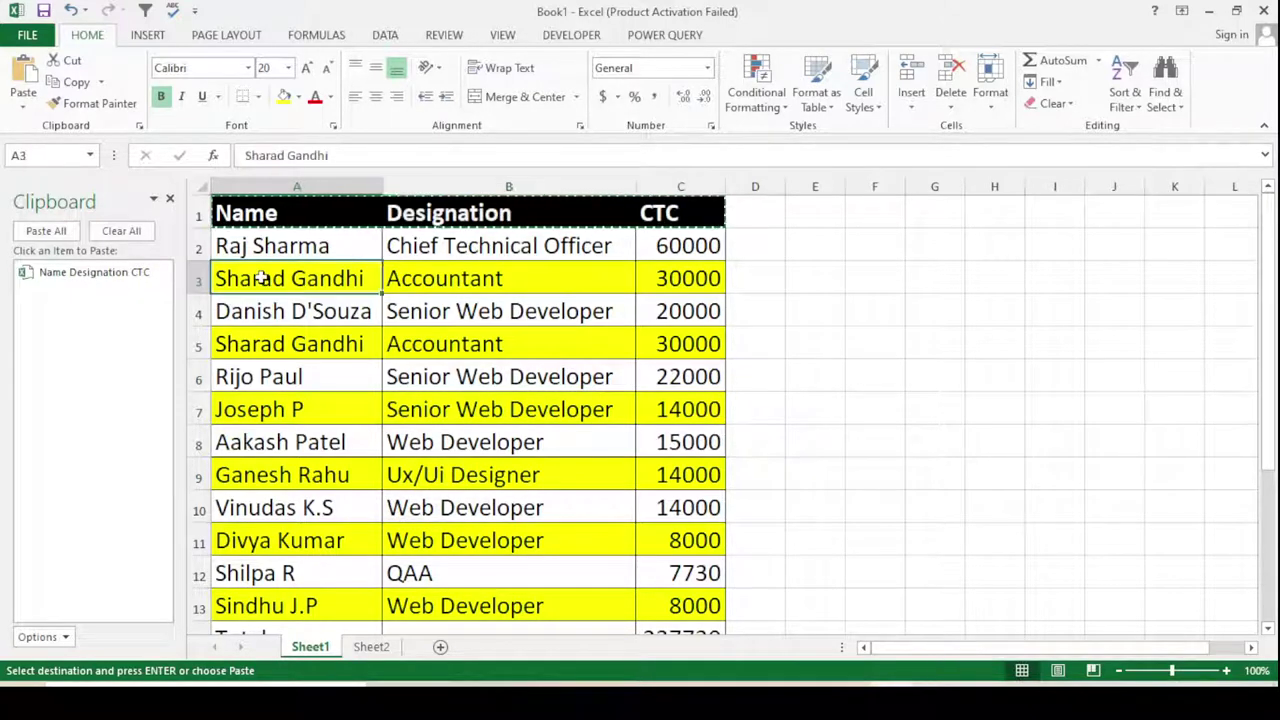
right_click(661, 278)
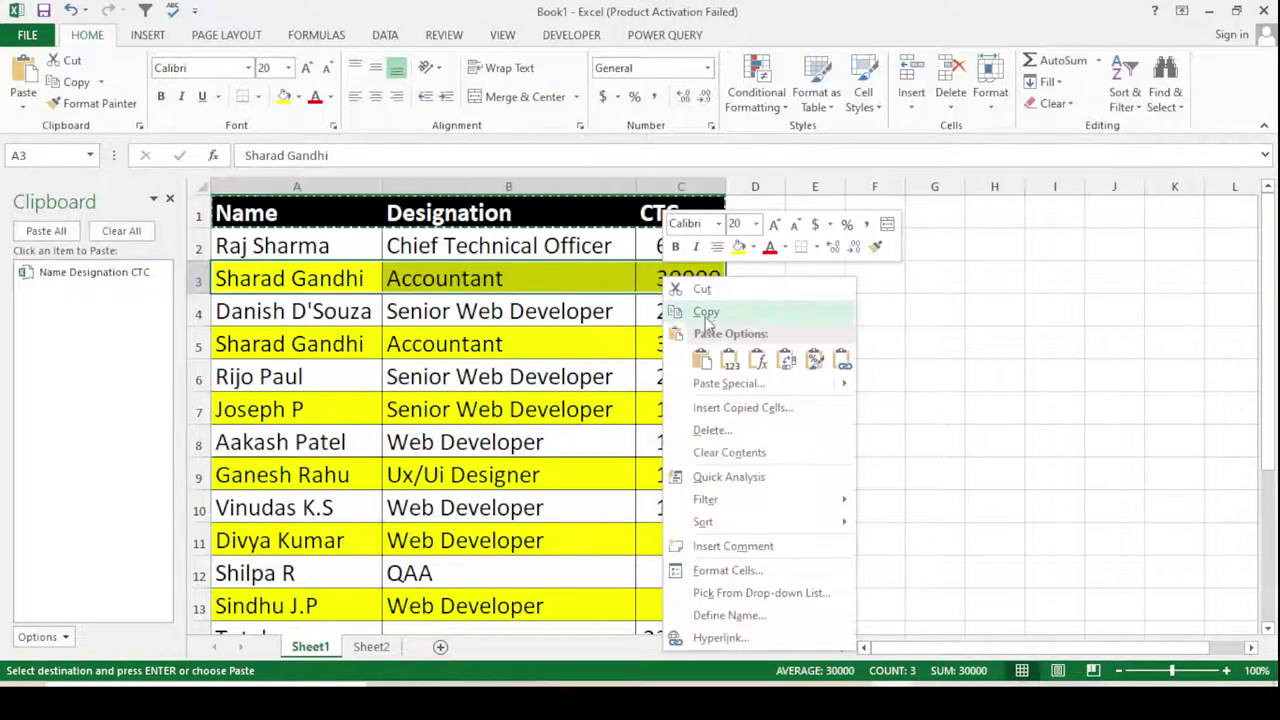
click(706, 311)
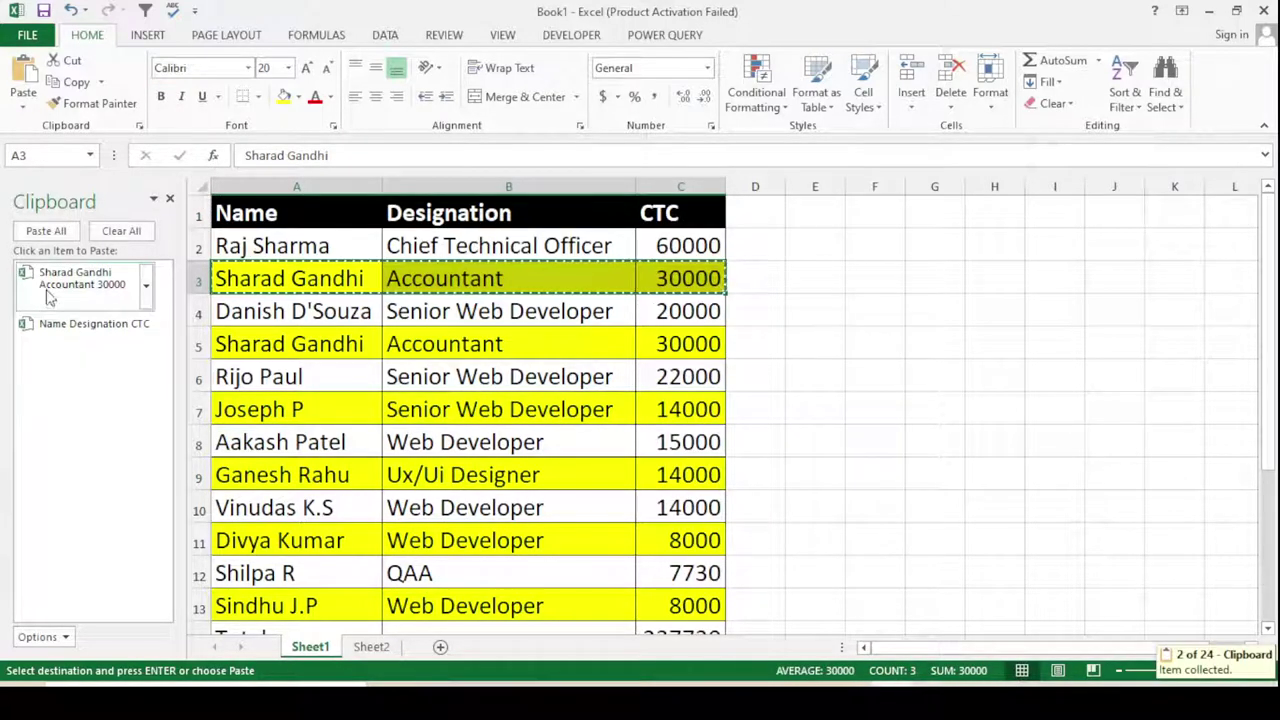
drag(255, 340, 647, 342)
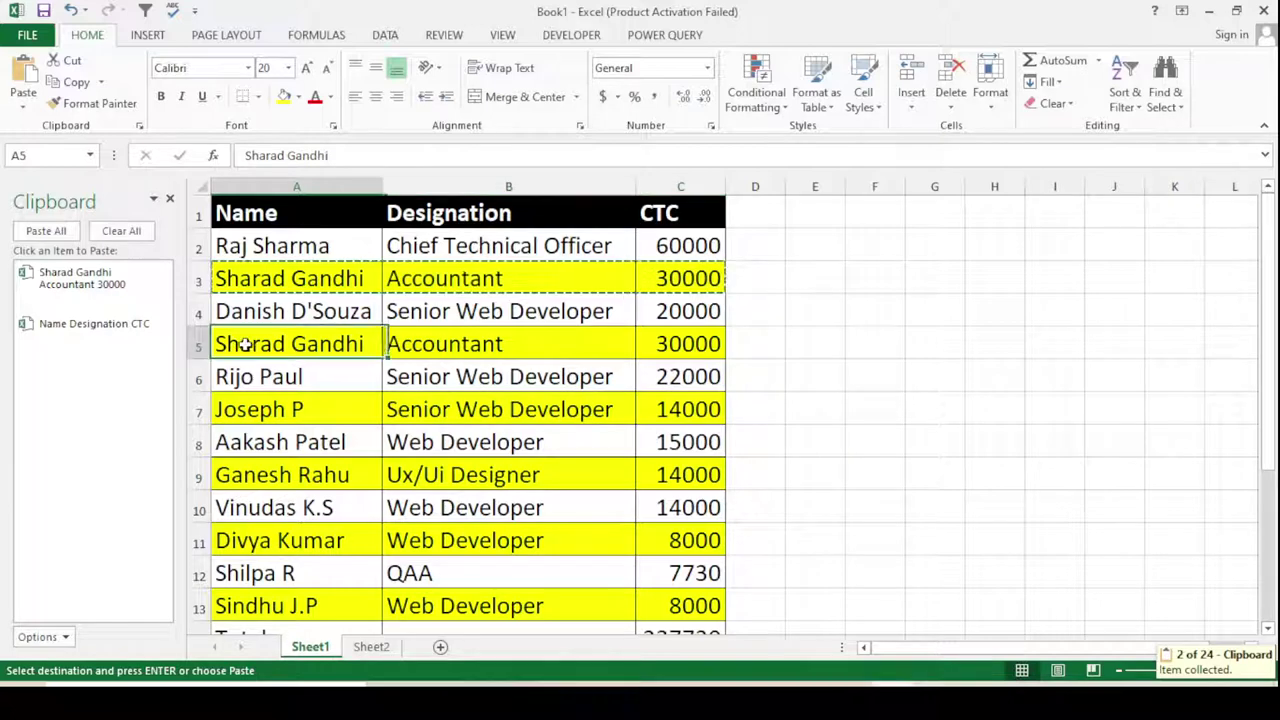
right_click(647, 342)
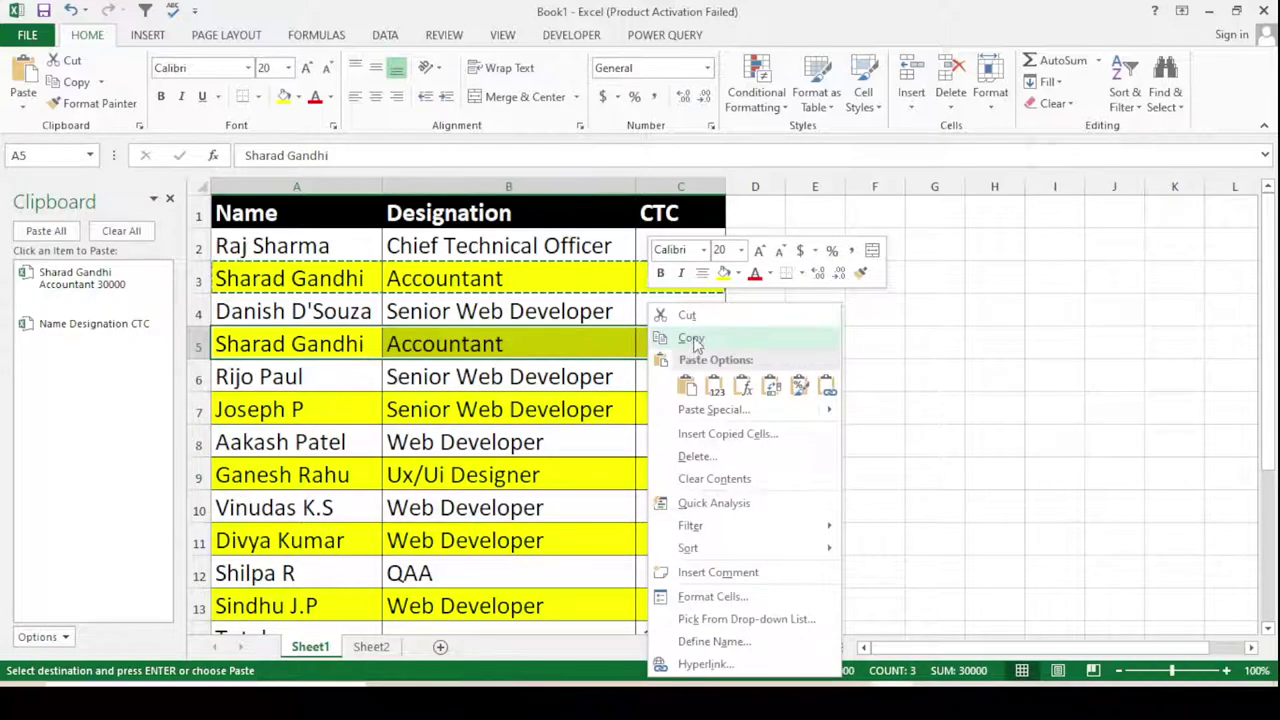
click(693, 338)
- Also copy rows 7 and 10 (Senior Web Developer, Web Developer) to the clipboard
drag(258, 412, 657, 409)
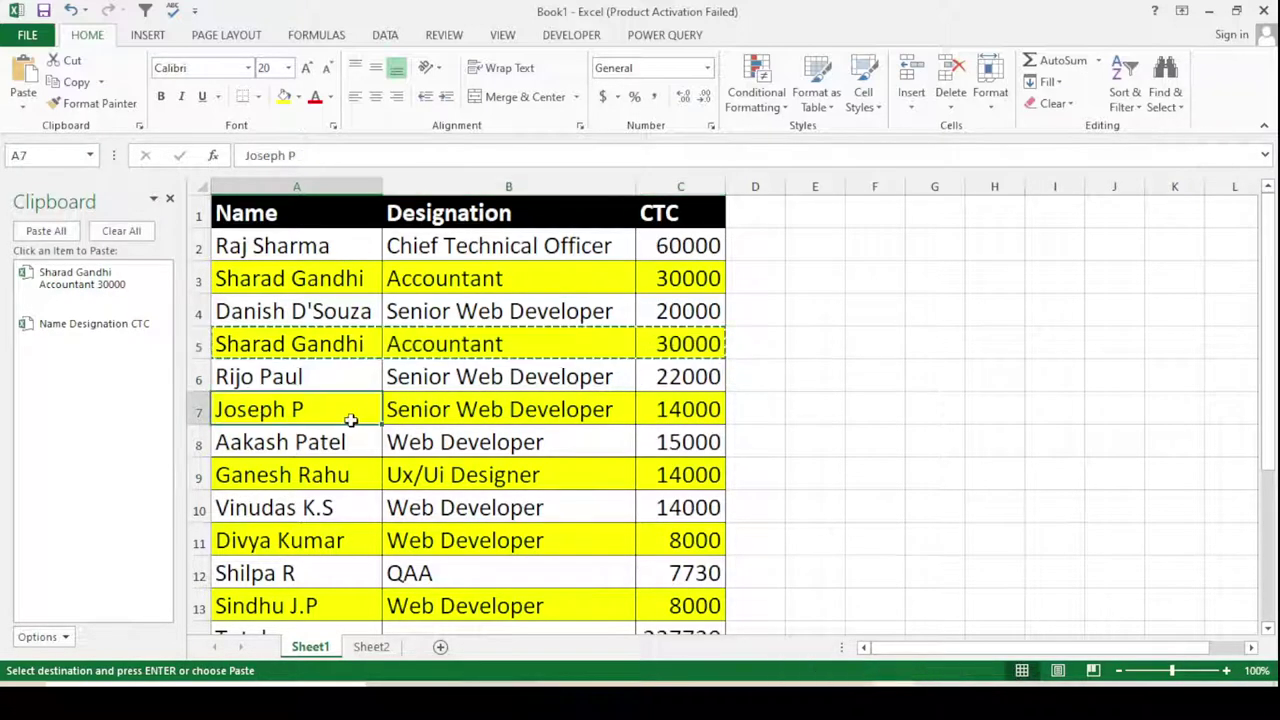
right_click(659, 408)
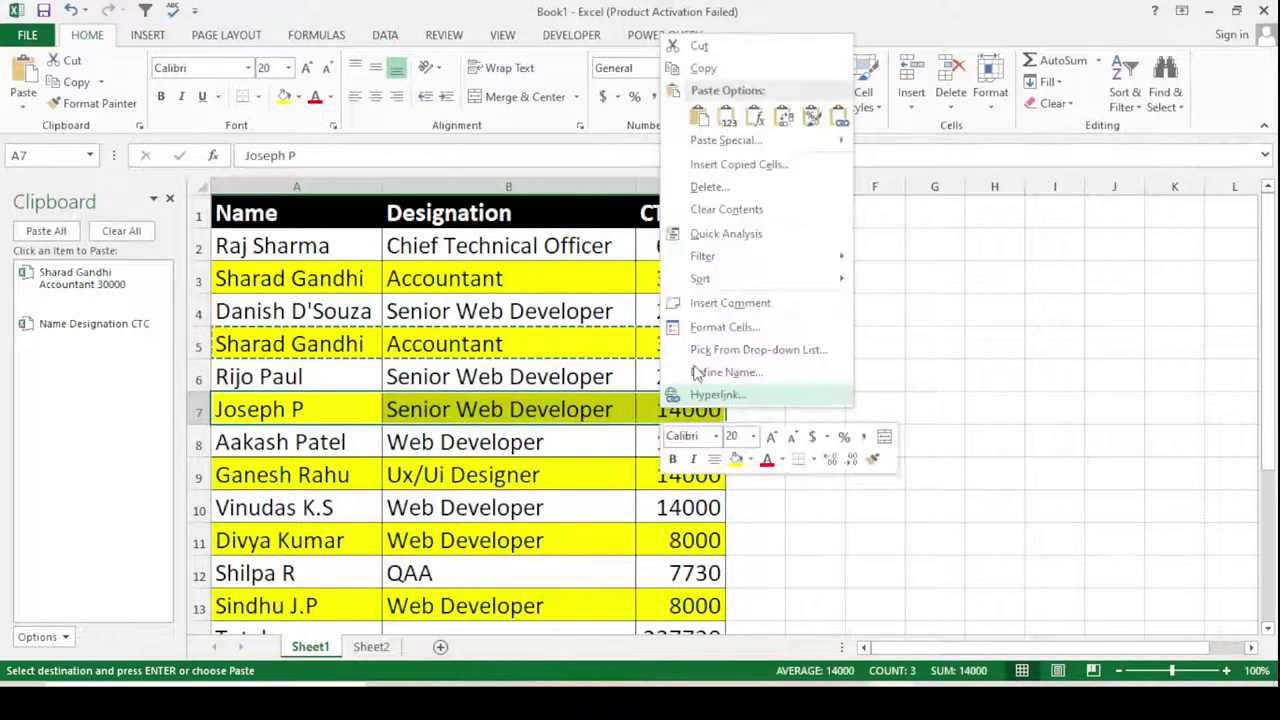
click(703, 69)
click(466, 445)
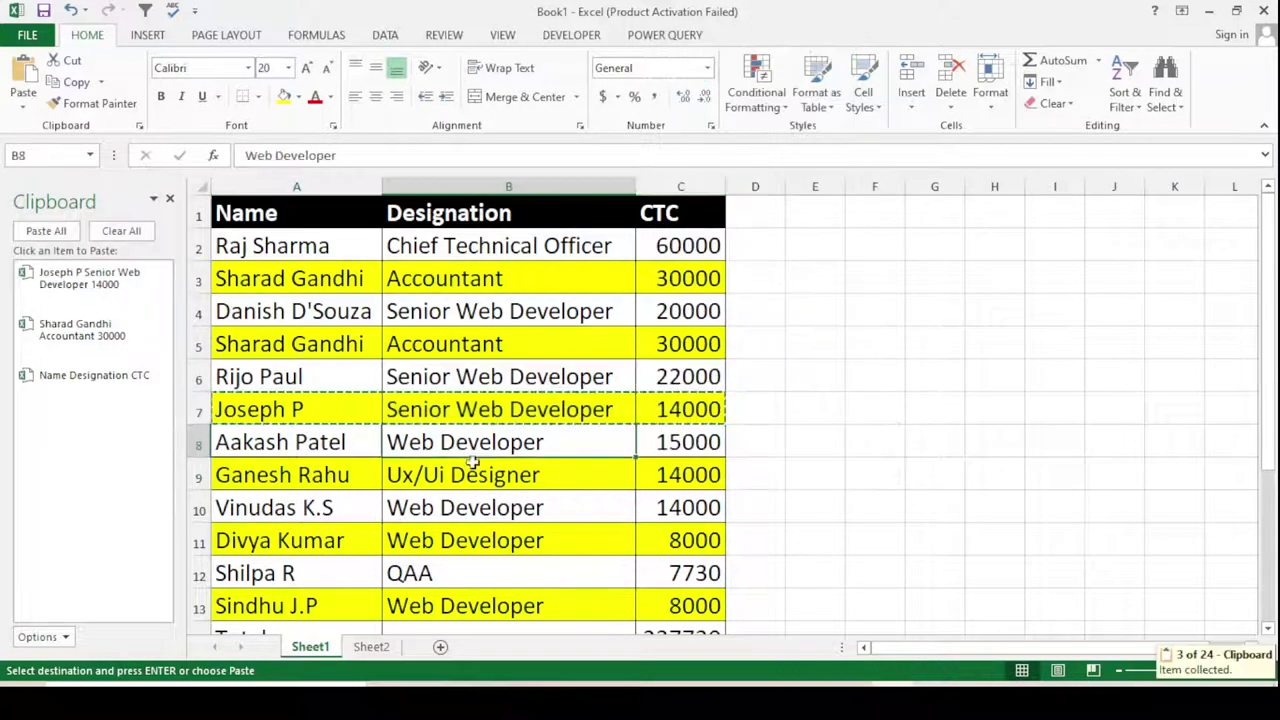
drag(260, 507, 686, 506)
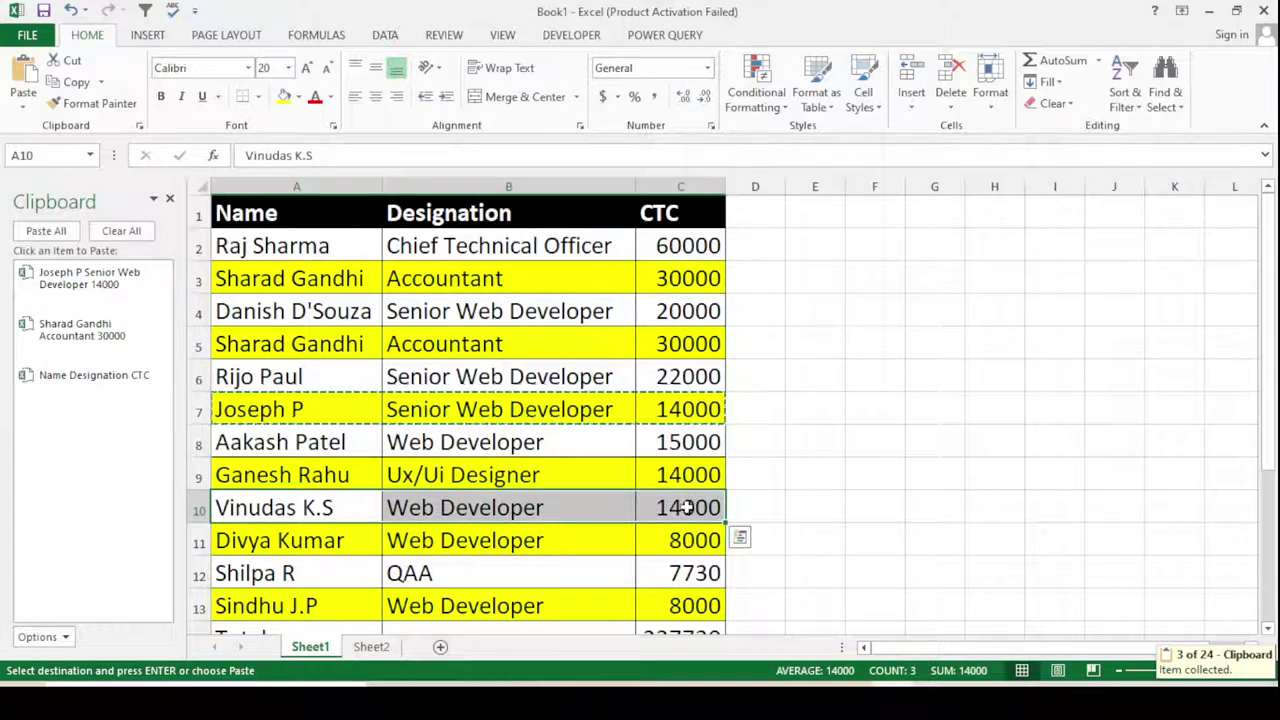
right_click(688, 509)
click(750, 170)
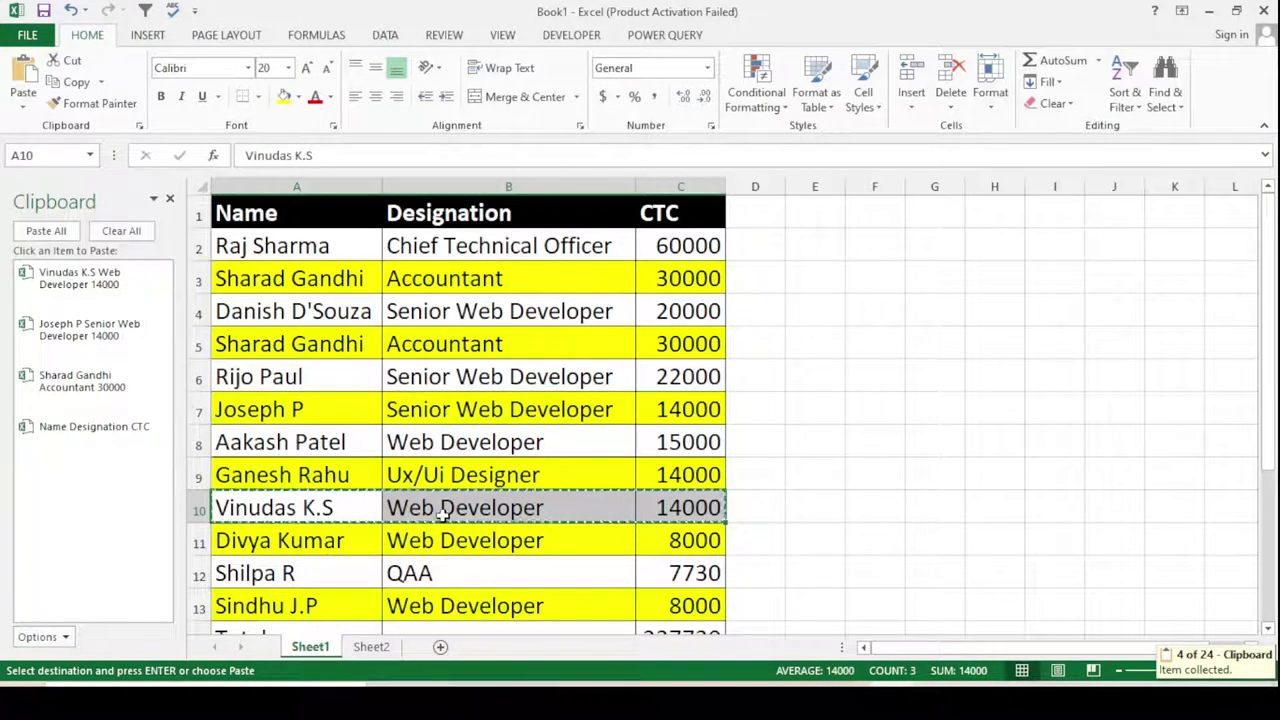
mouse_move(80, 383)
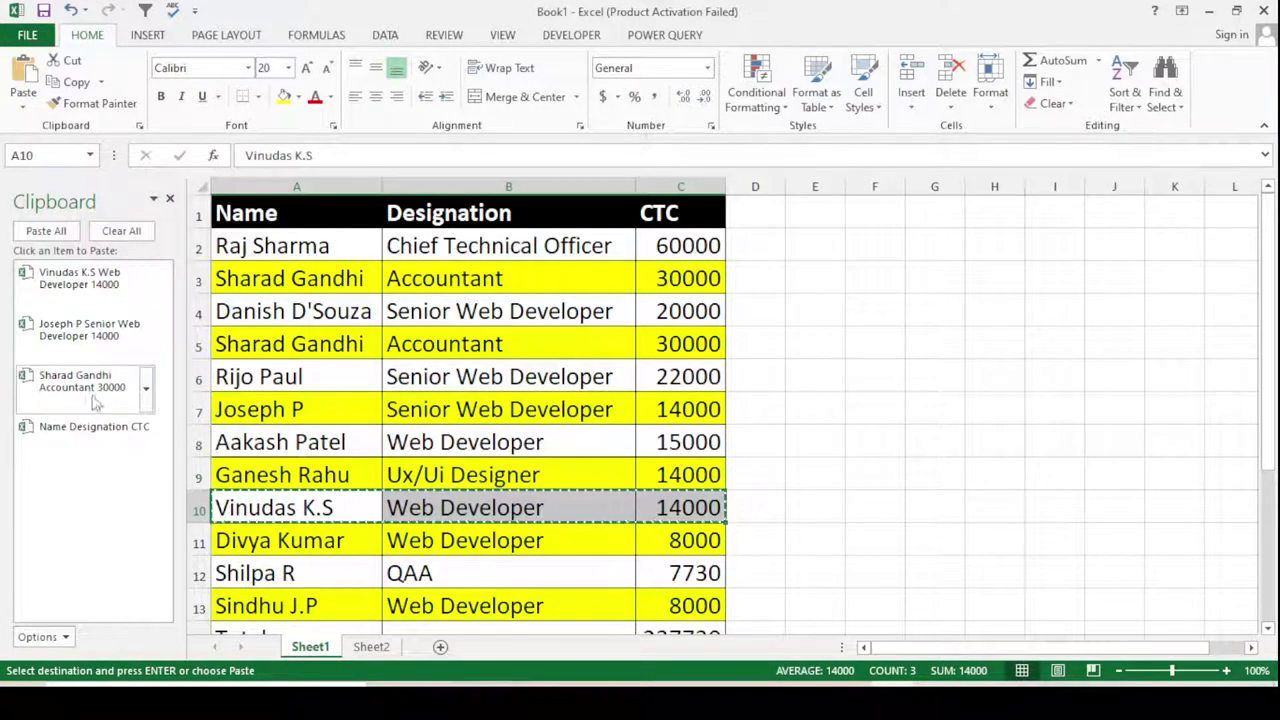
click(826, 403)
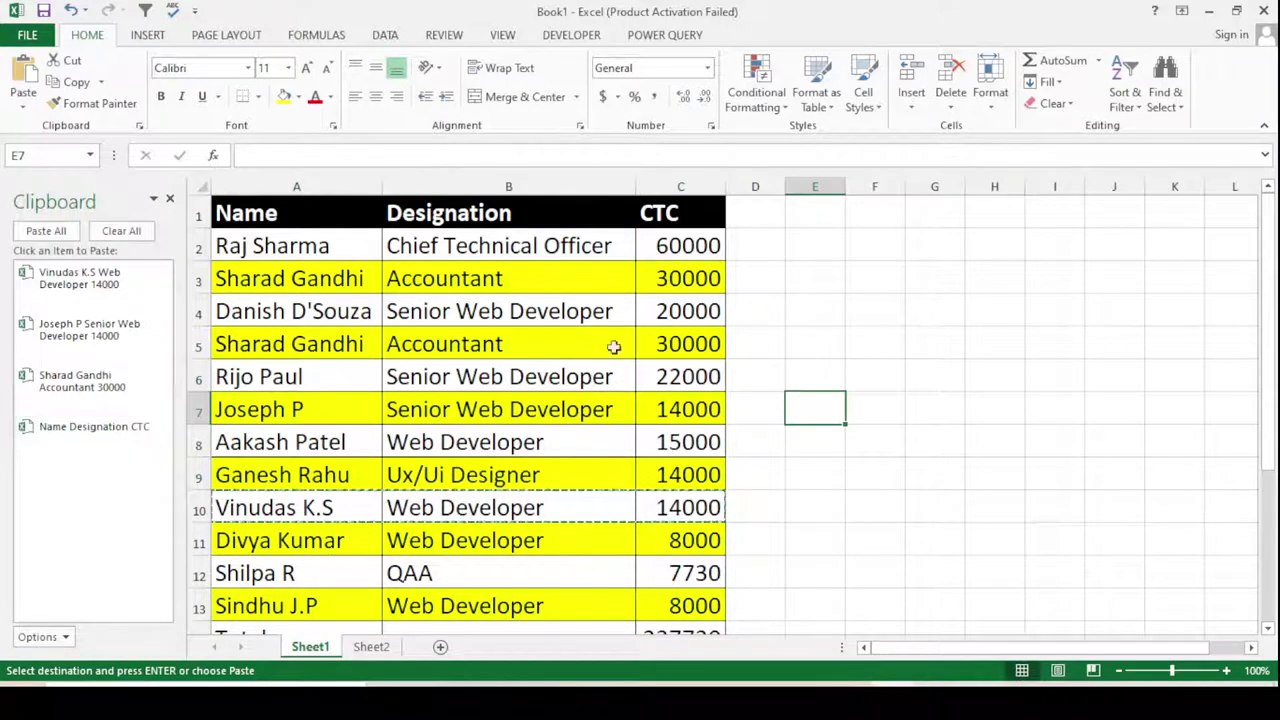
- Paste all collected clipboard items into Sheet2 starting at A1
click(371, 647)
click(380, 470)
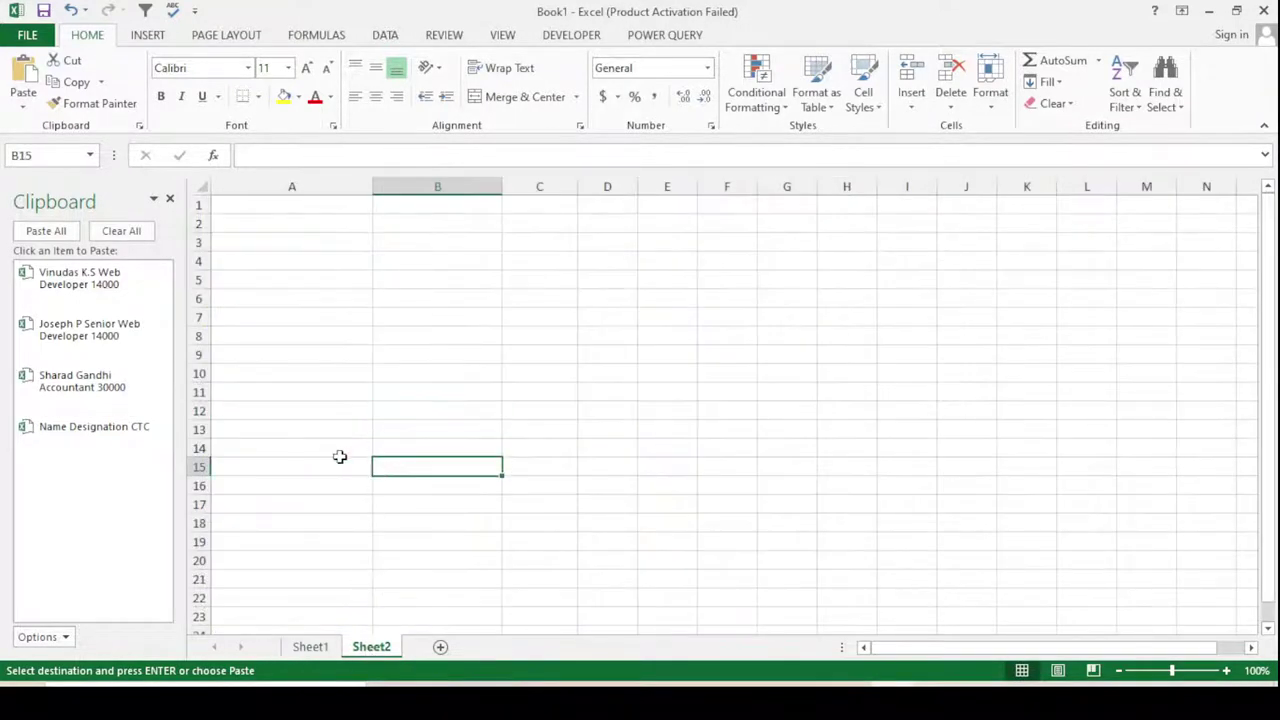
click(255, 204)
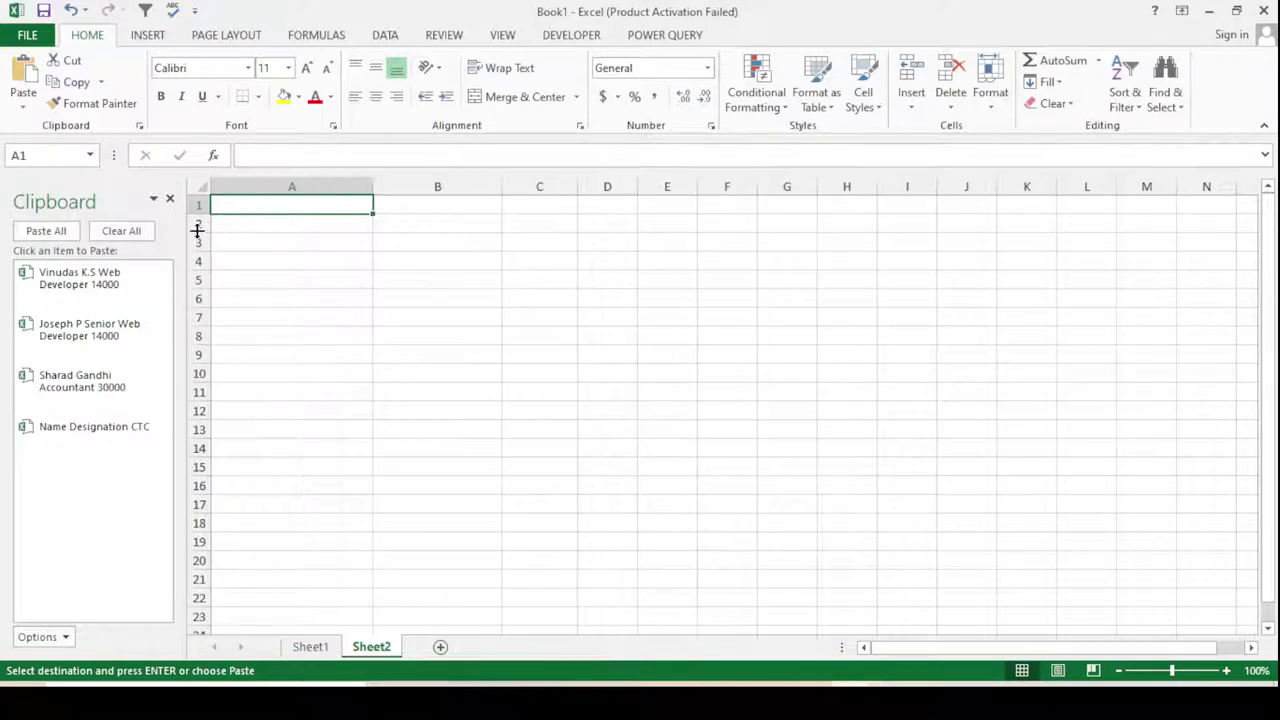
click(55, 233)
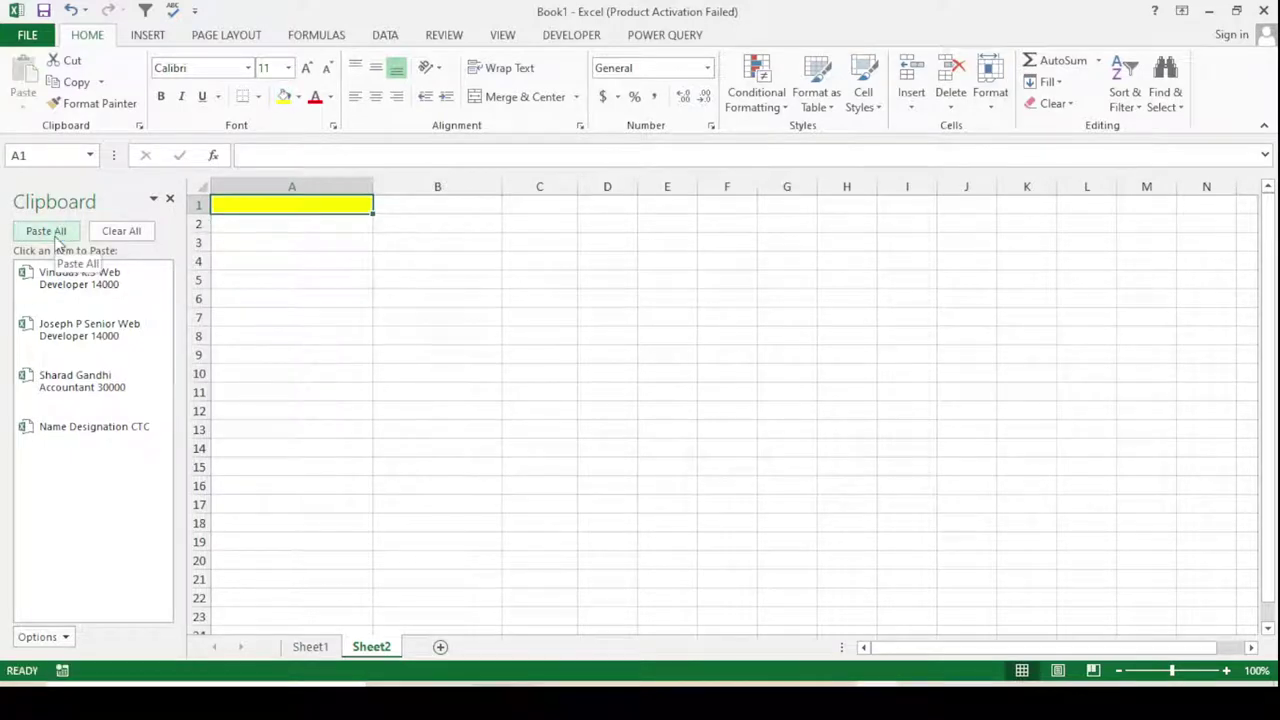
click(52, 232)
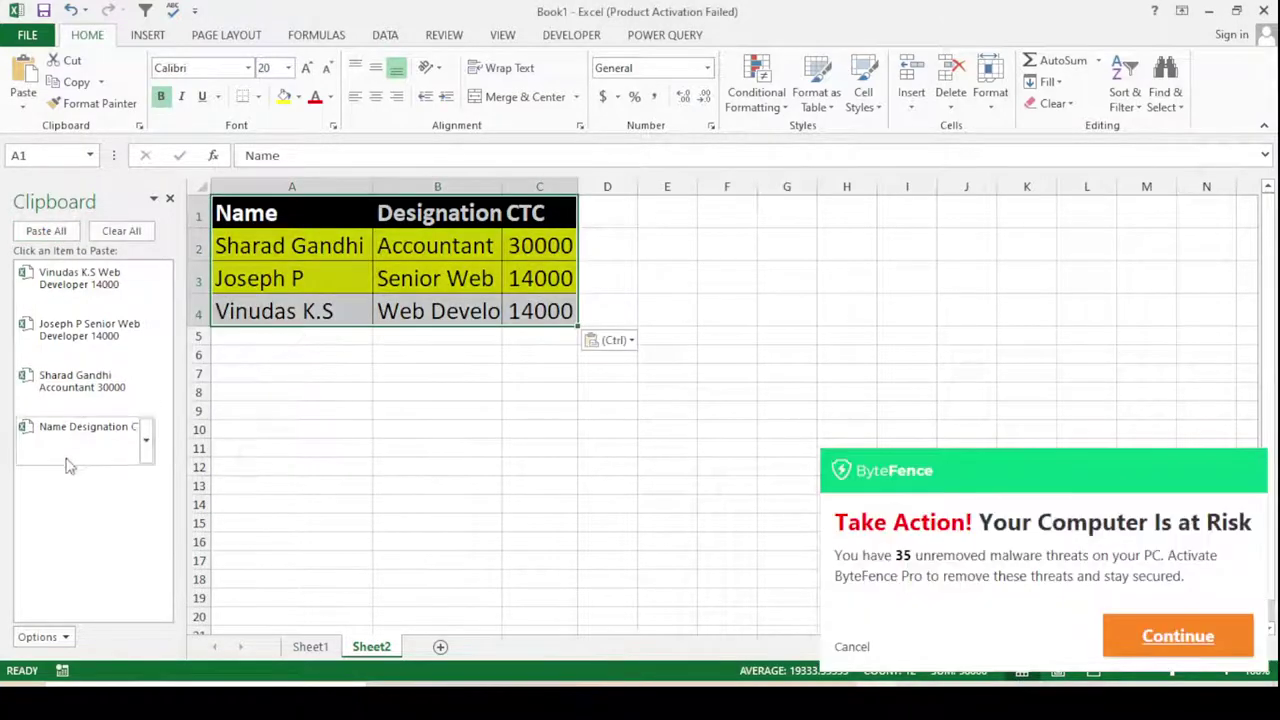
click(424, 384)
- Widen columns A and B and dismiss the advertising popup
drag(578, 184, 537, 180)
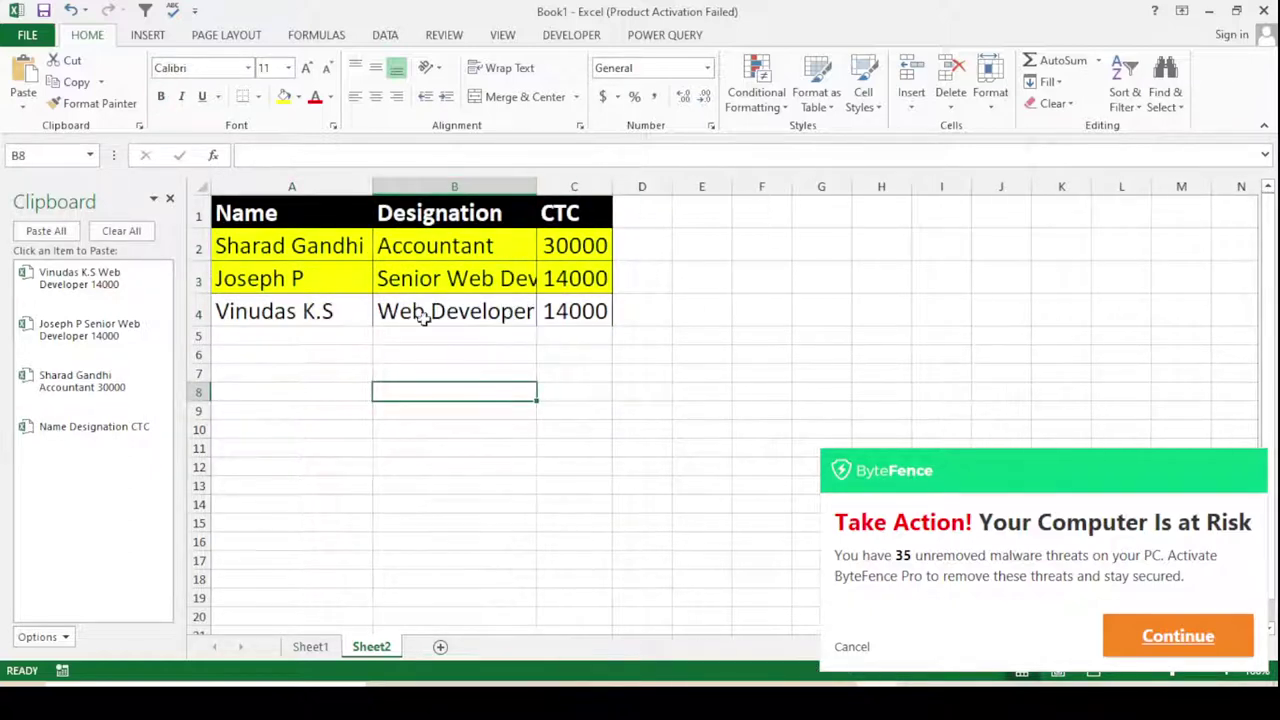
drag(372, 186, 400, 186)
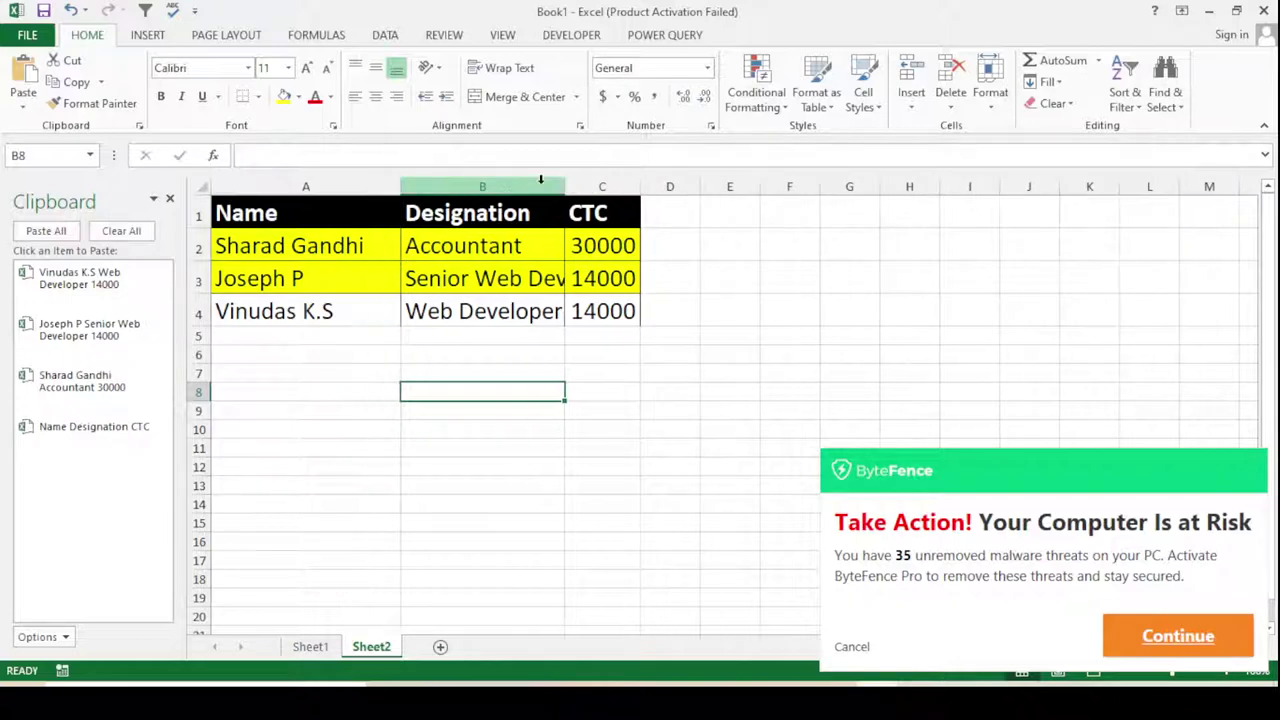
click(846, 644)
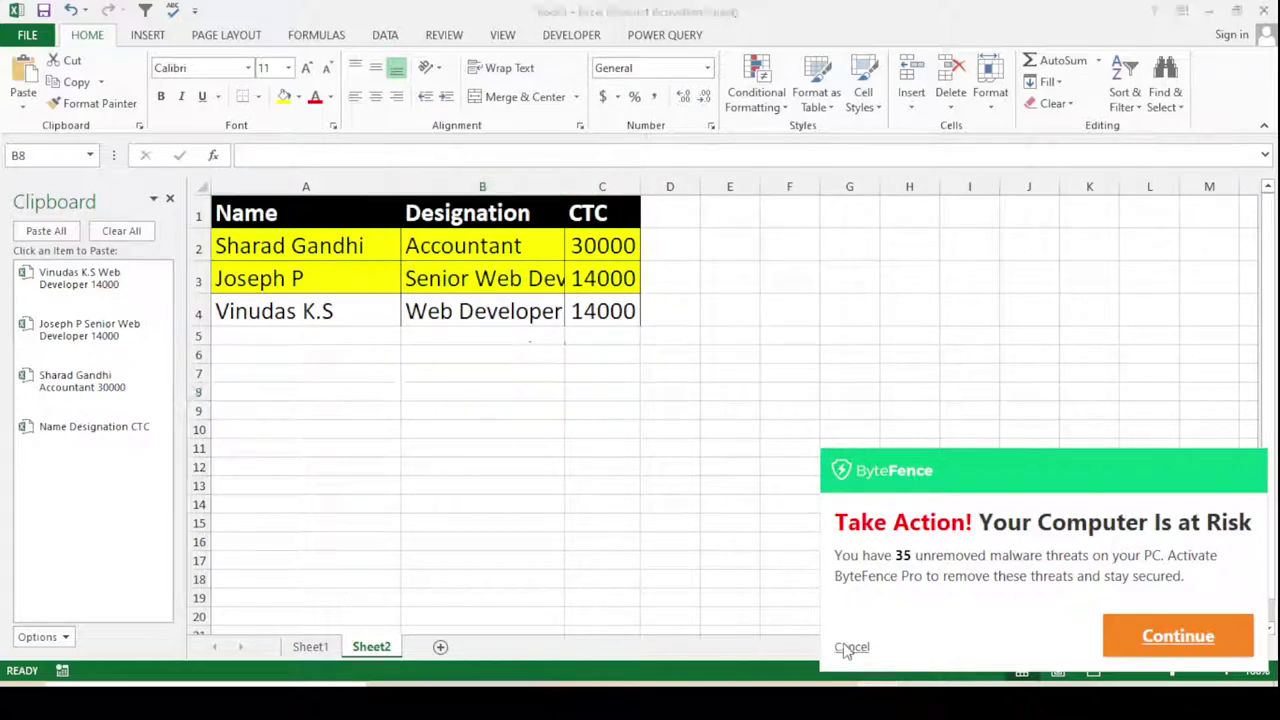
click(497, 444)
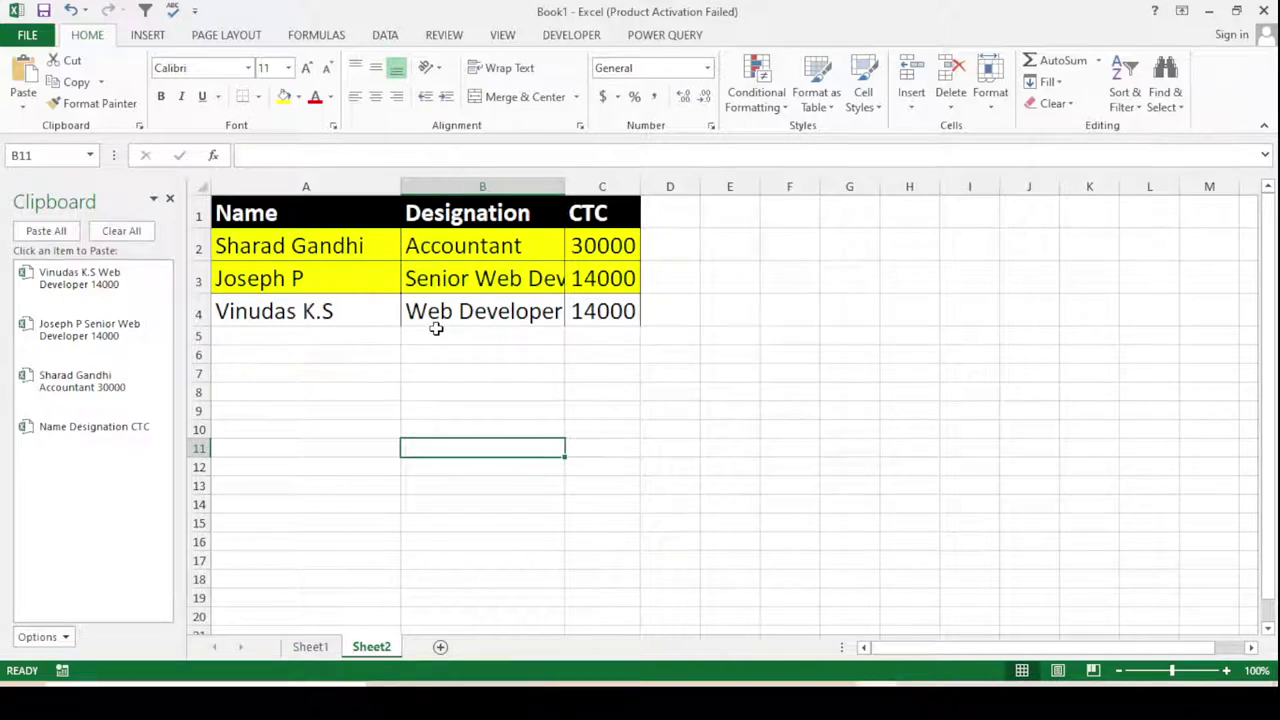
- Autofit column B on Sheet2 so 'Senior Web Developer' shows in full
double_click(565, 186)
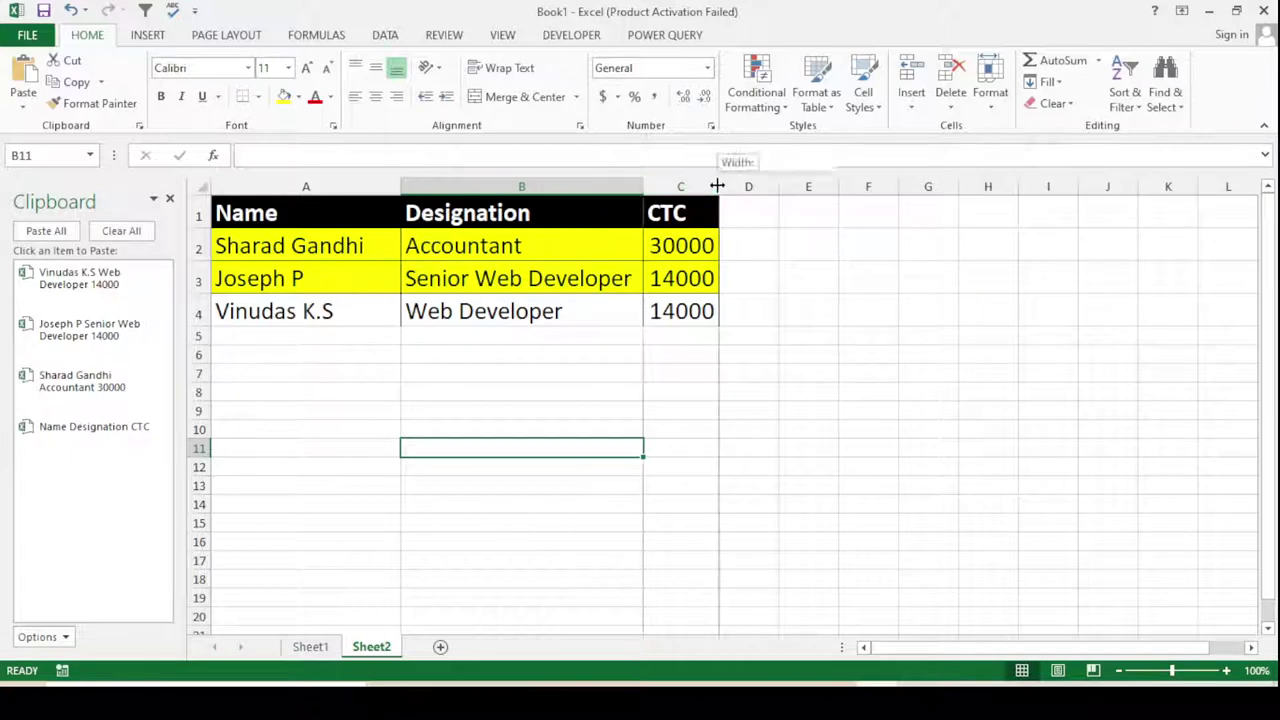
click(703, 310)
click(281, 412)
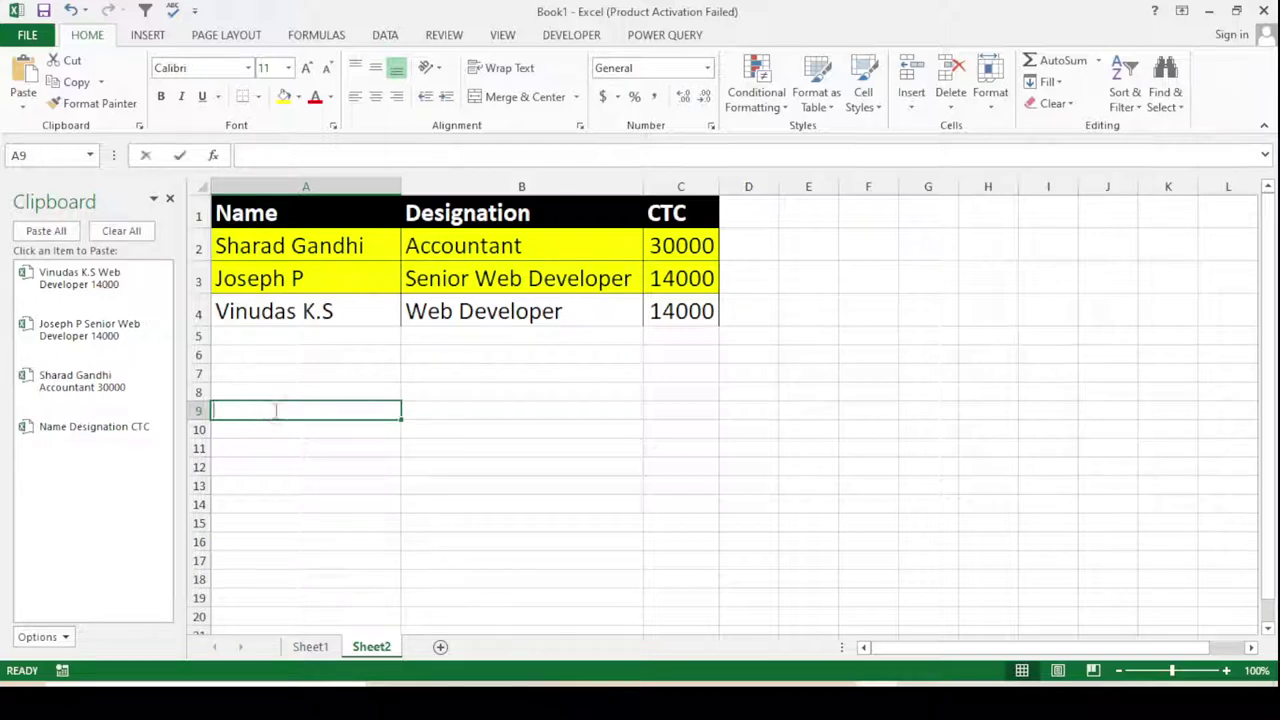
- Paste the header into A9 and the Senior Web Developer row into A12 and F4
click(600, 449)
click(357, 408)
click(117, 430)
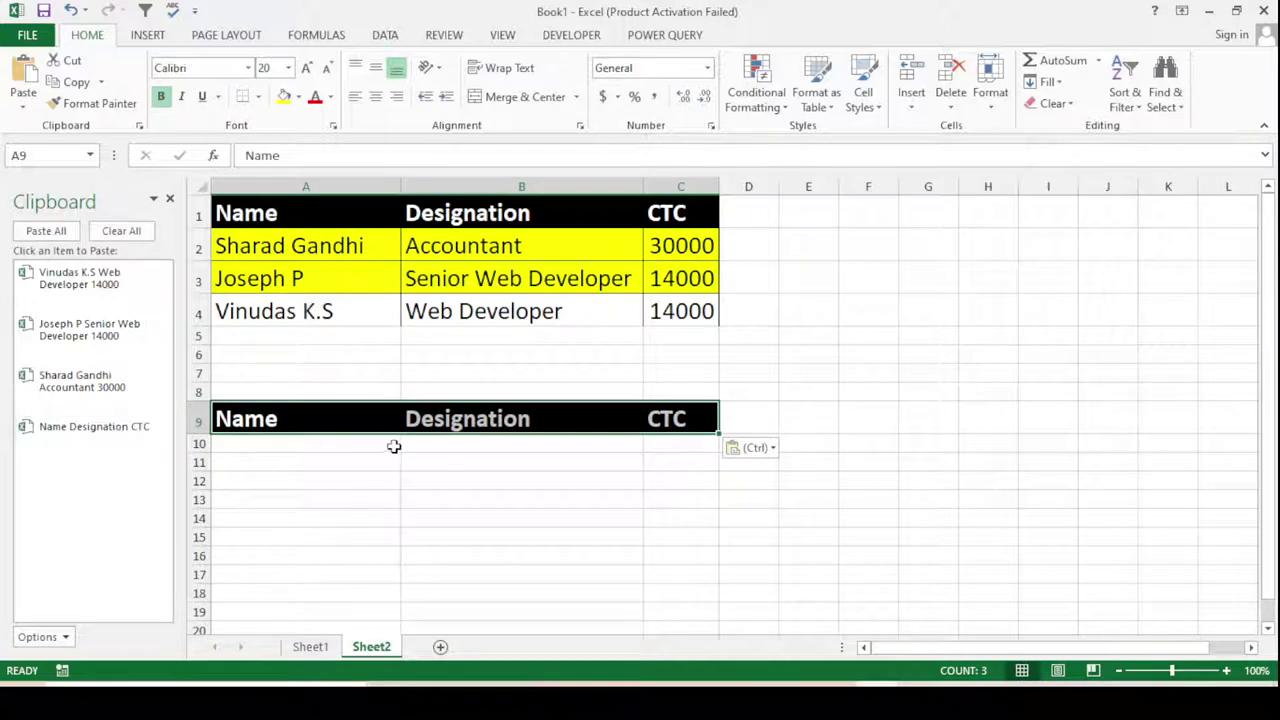
click(271, 482)
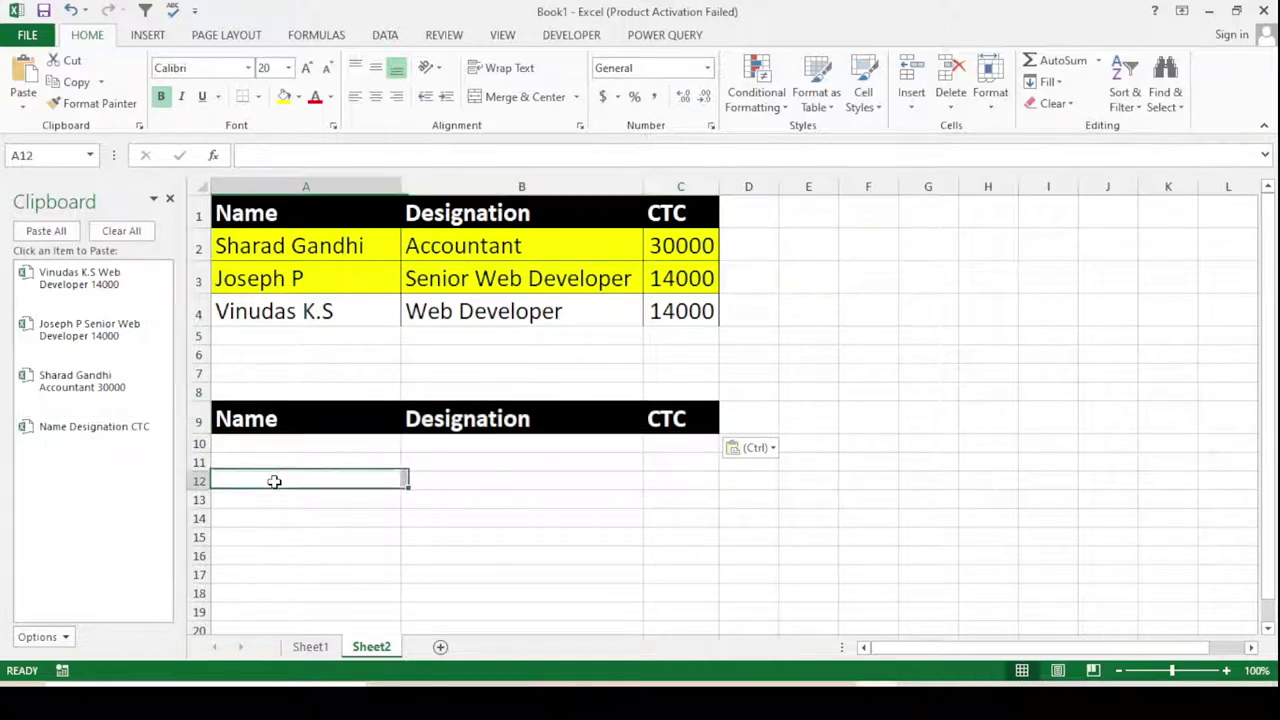
click(60, 335)
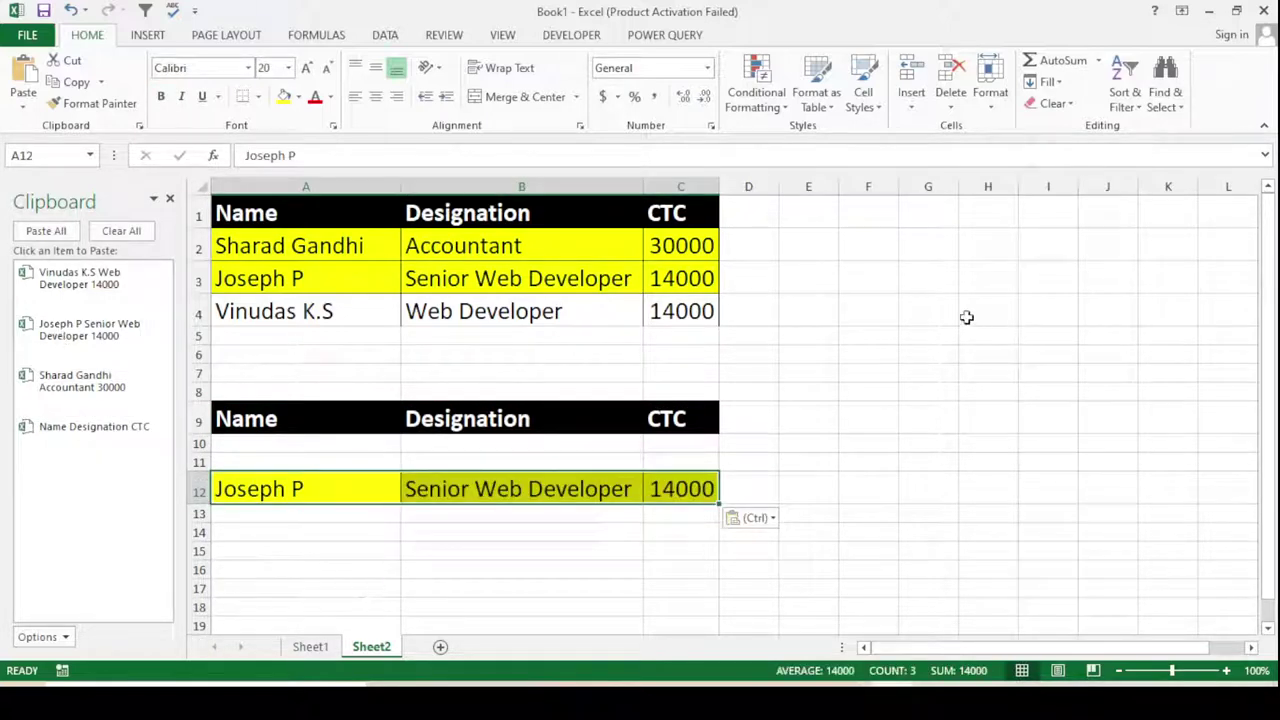
click(886, 308)
click(89, 330)
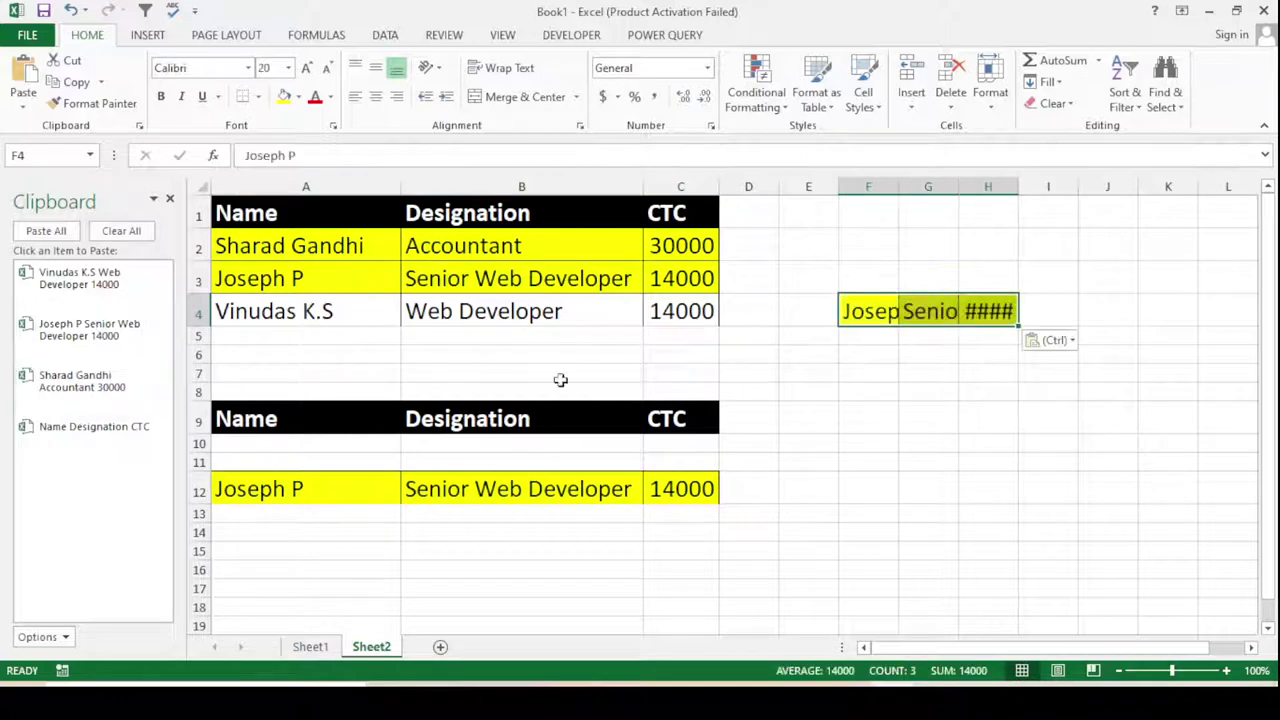
- Autofit columns F, G and H to the pasted row
drag(902, 178, 902, 178)
double_click(902, 178)
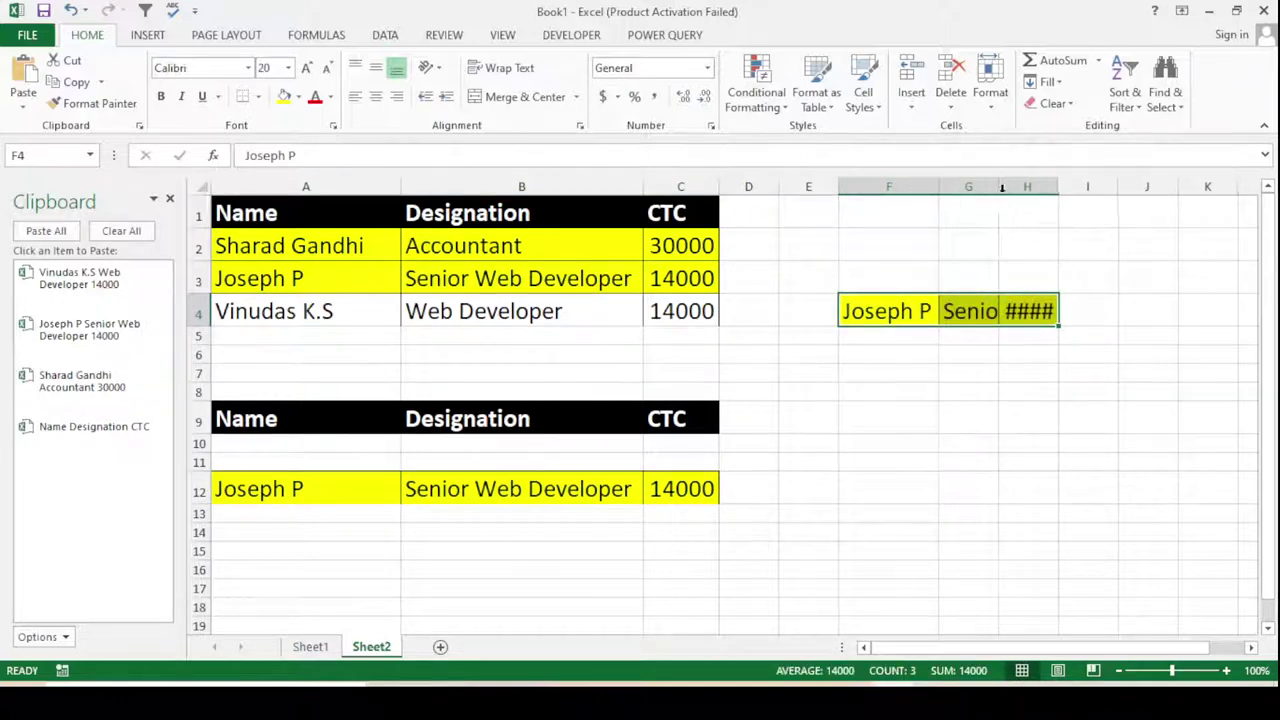
double_click(1000, 186)
double_click(1241, 186)
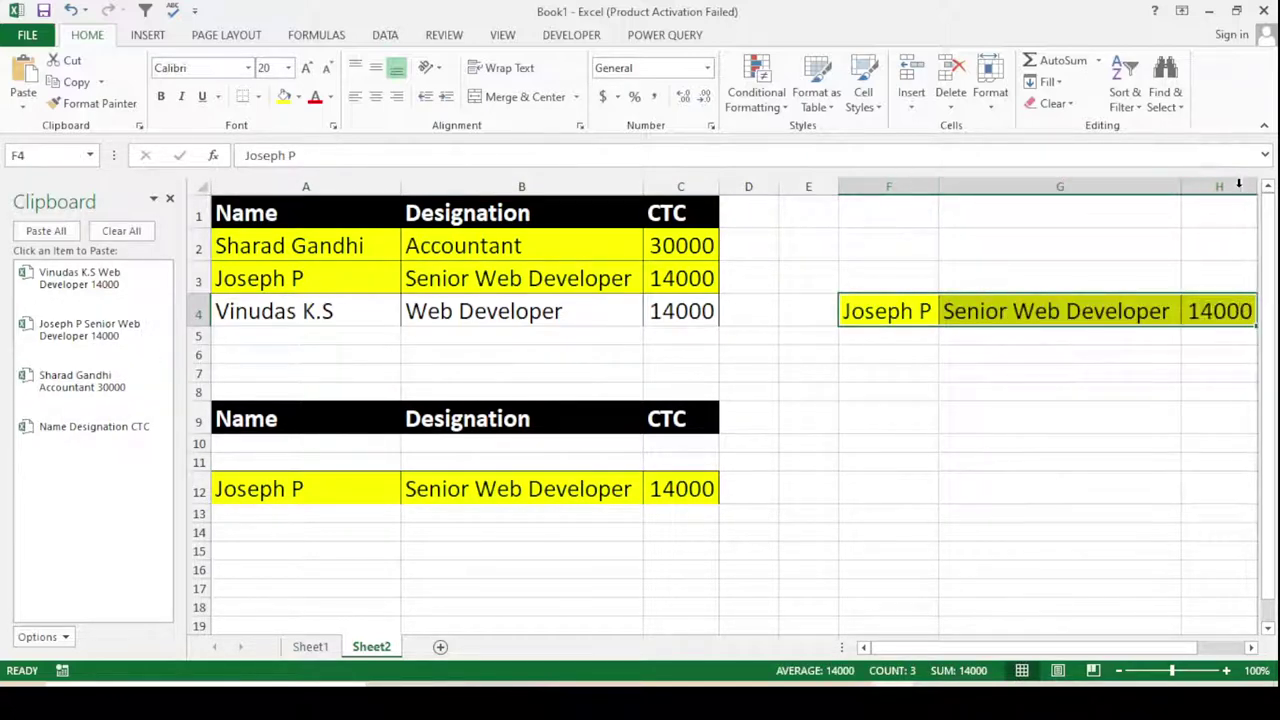
click(1080, 355)
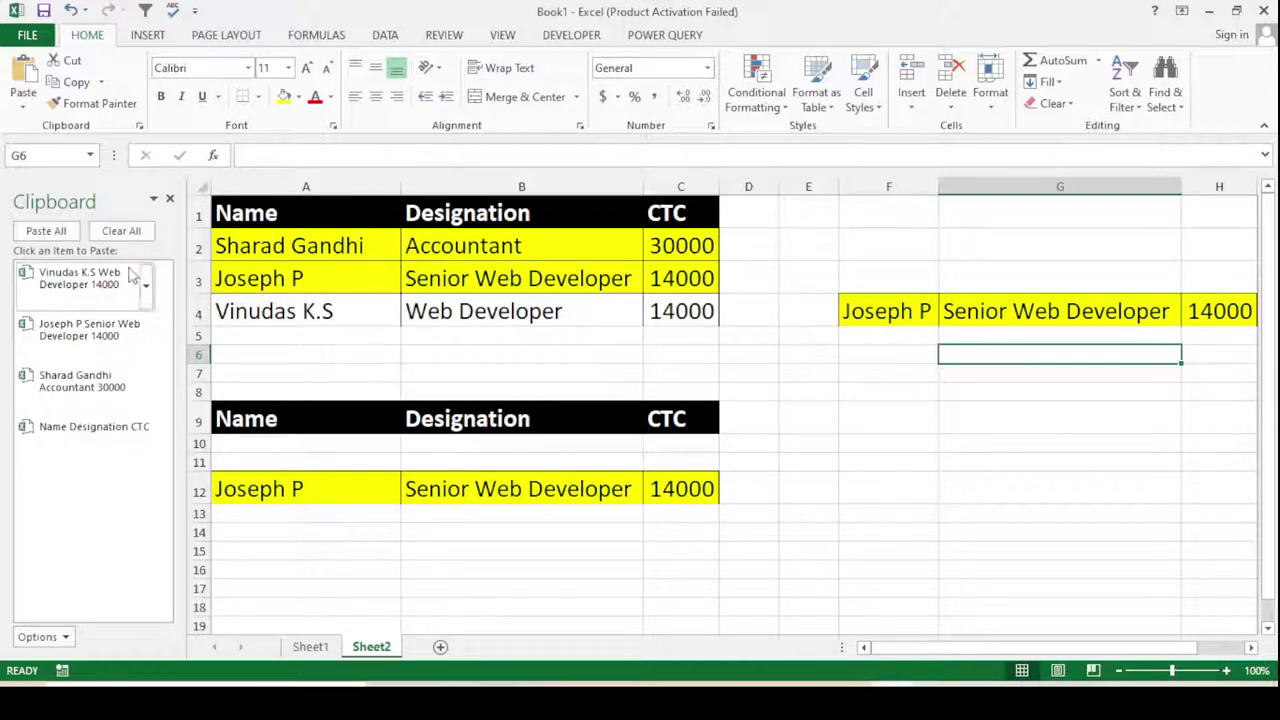
- Empty the clipboard and wipe all contents and formatting from Sheet2
click(112, 234)
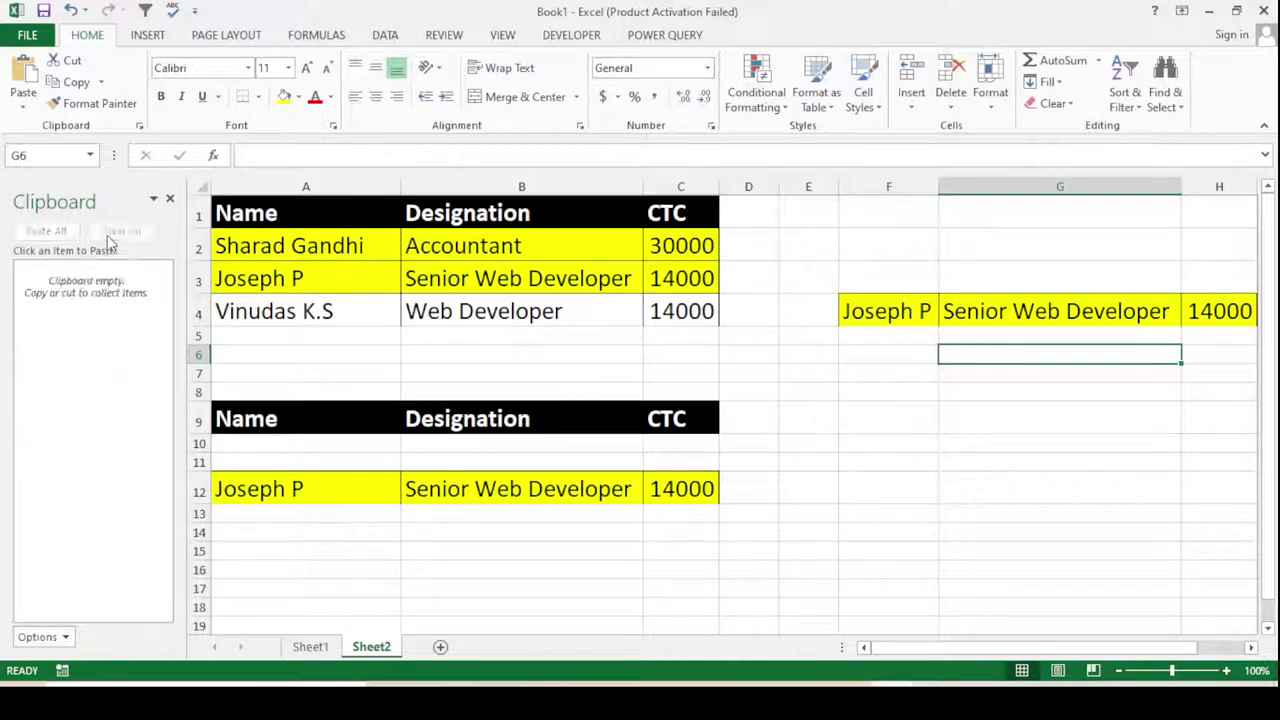
click(328, 312)
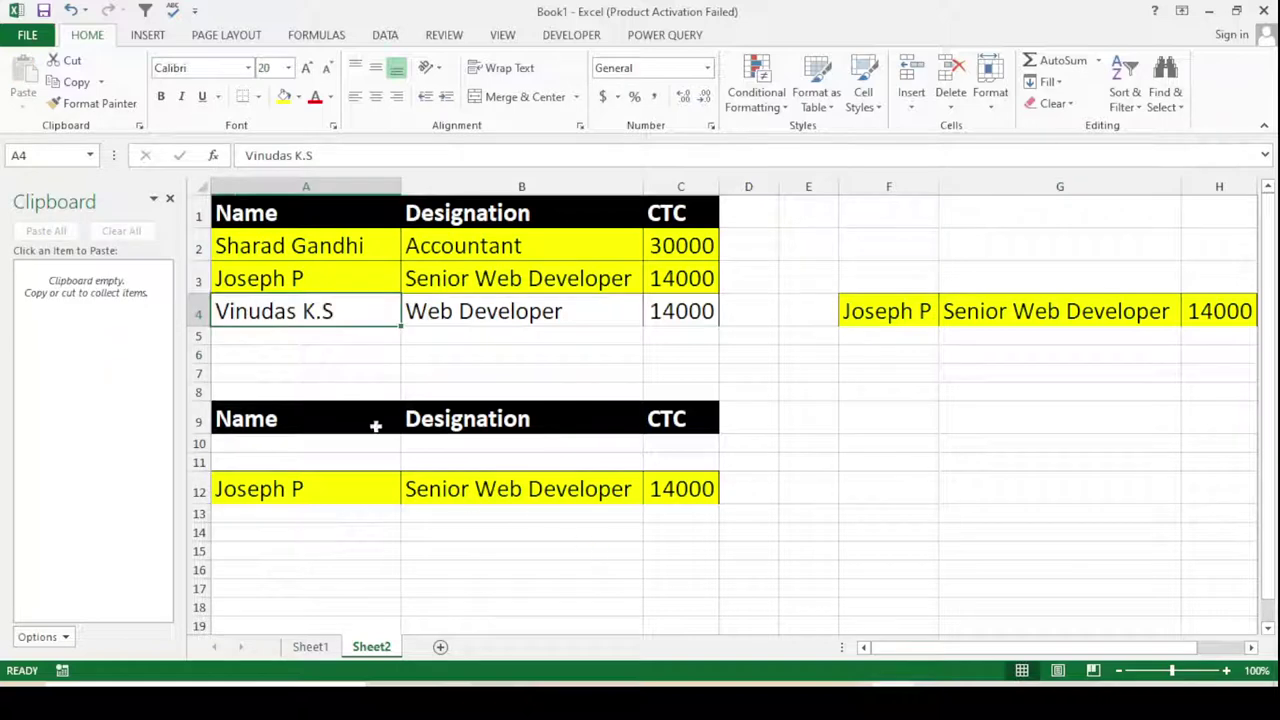
click(200, 188)
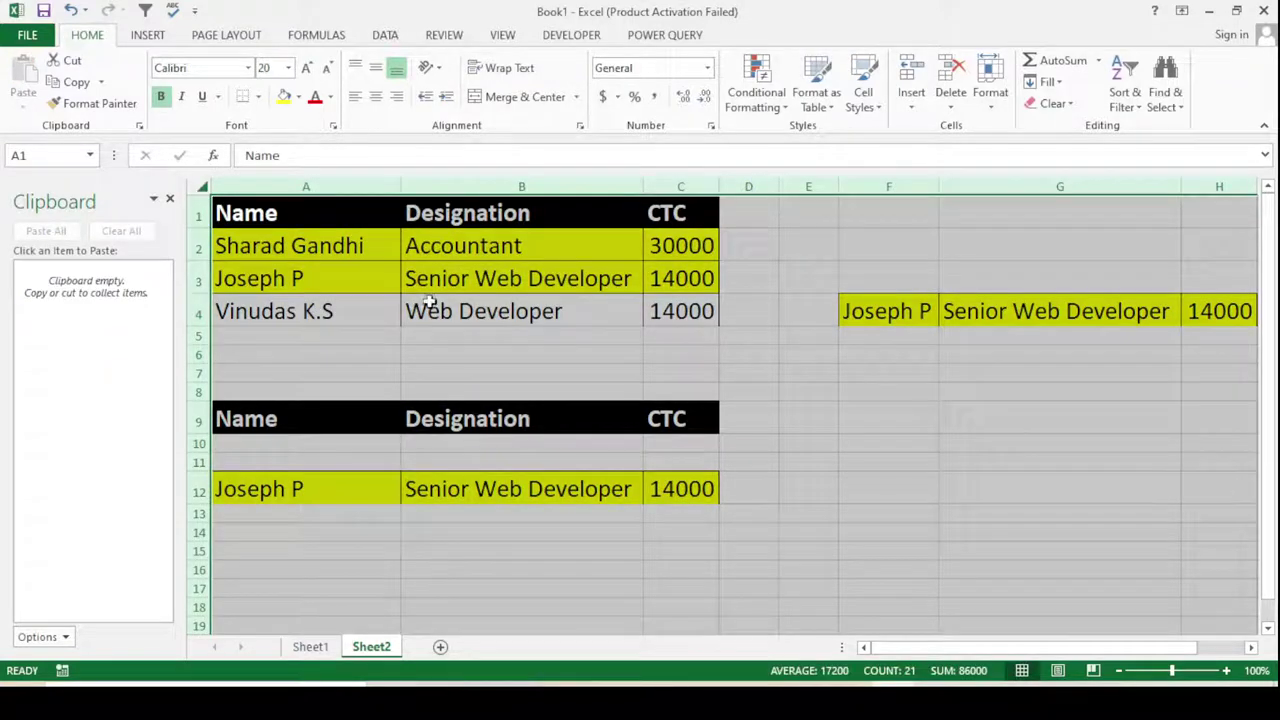
key(Delete)
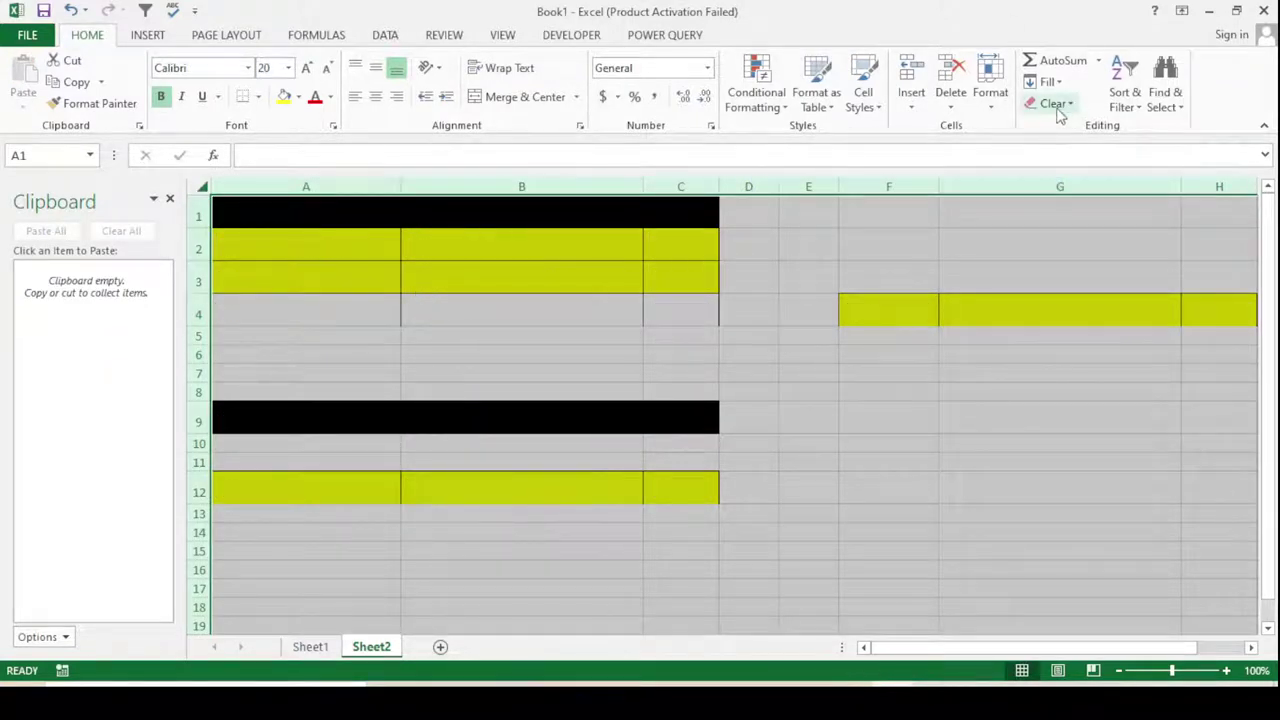
click(1052, 103)
click(1080, 130)
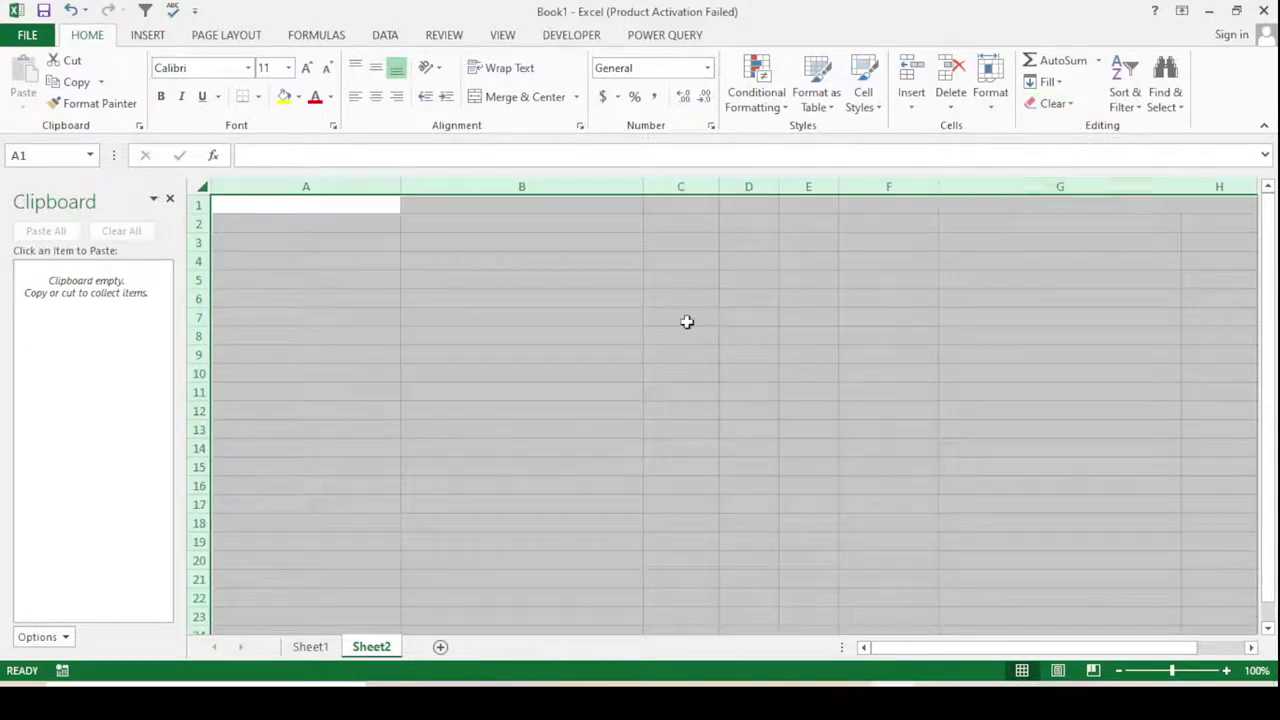
click(655, 335)
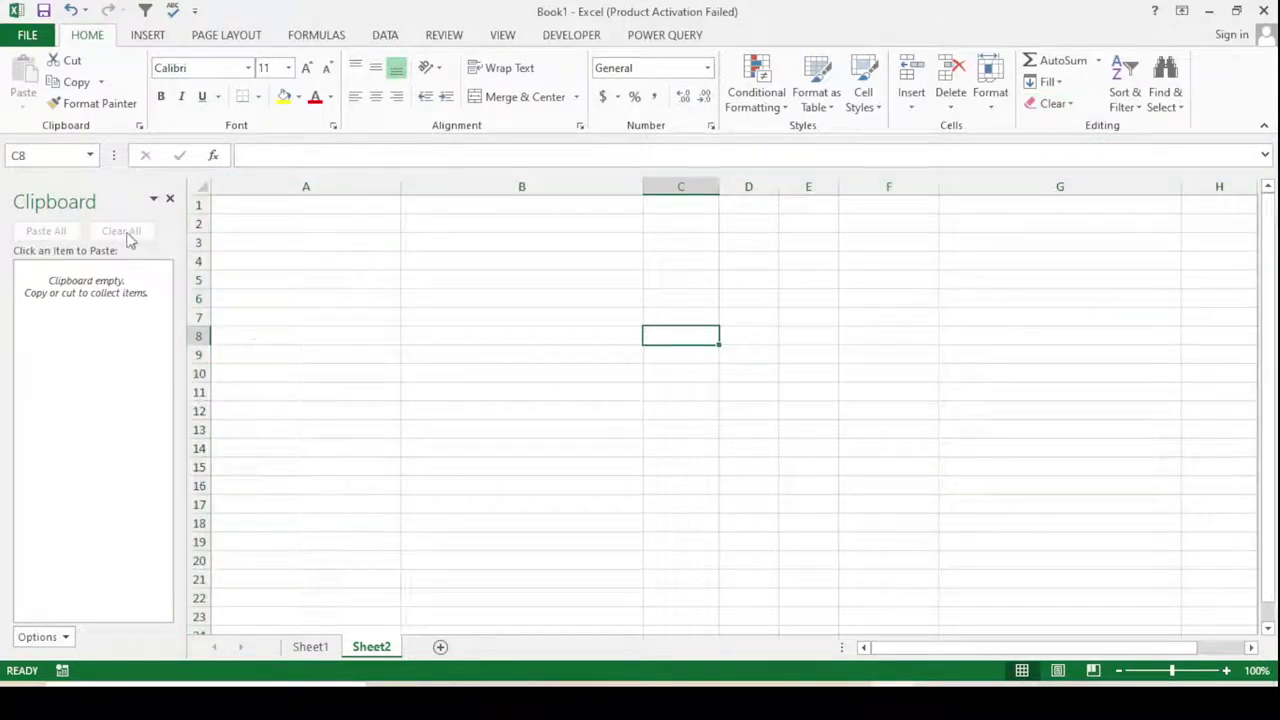
click(550, 378)
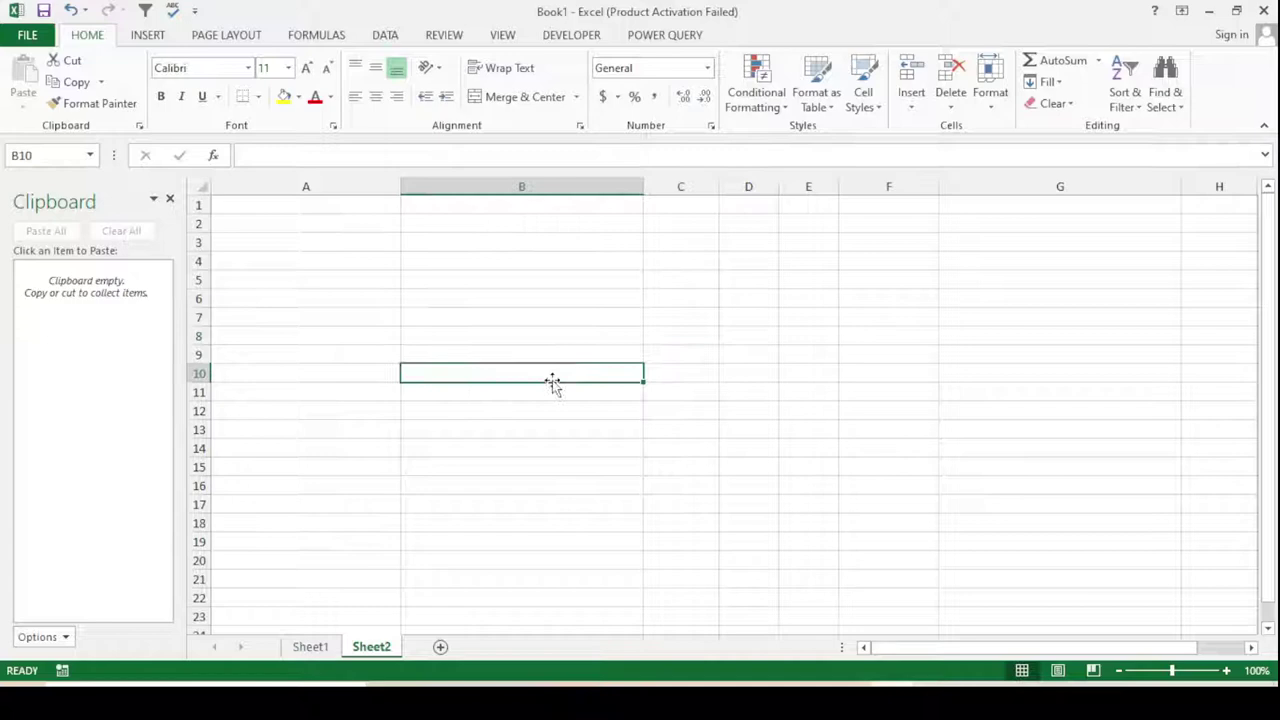
- Return to Sheet1, then bring the Word document to the front
click(318, 646)
click(452, 318)
click(794, 305)
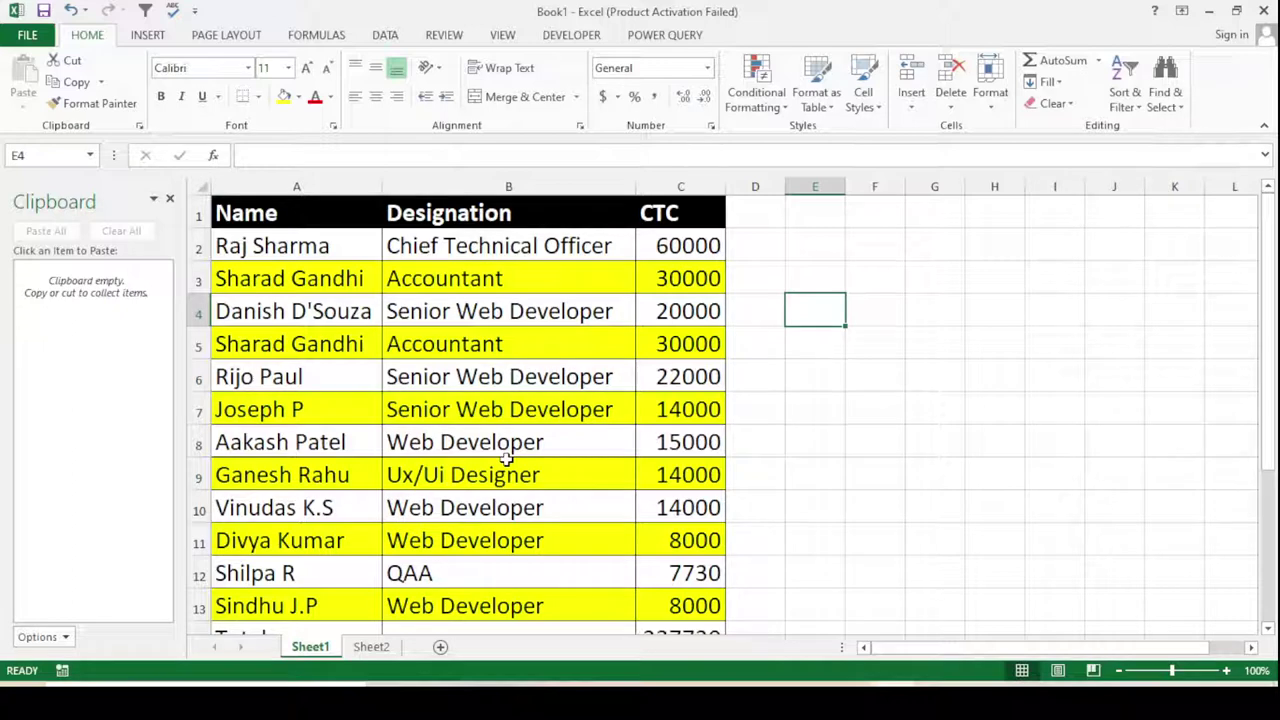
click(557, 408)
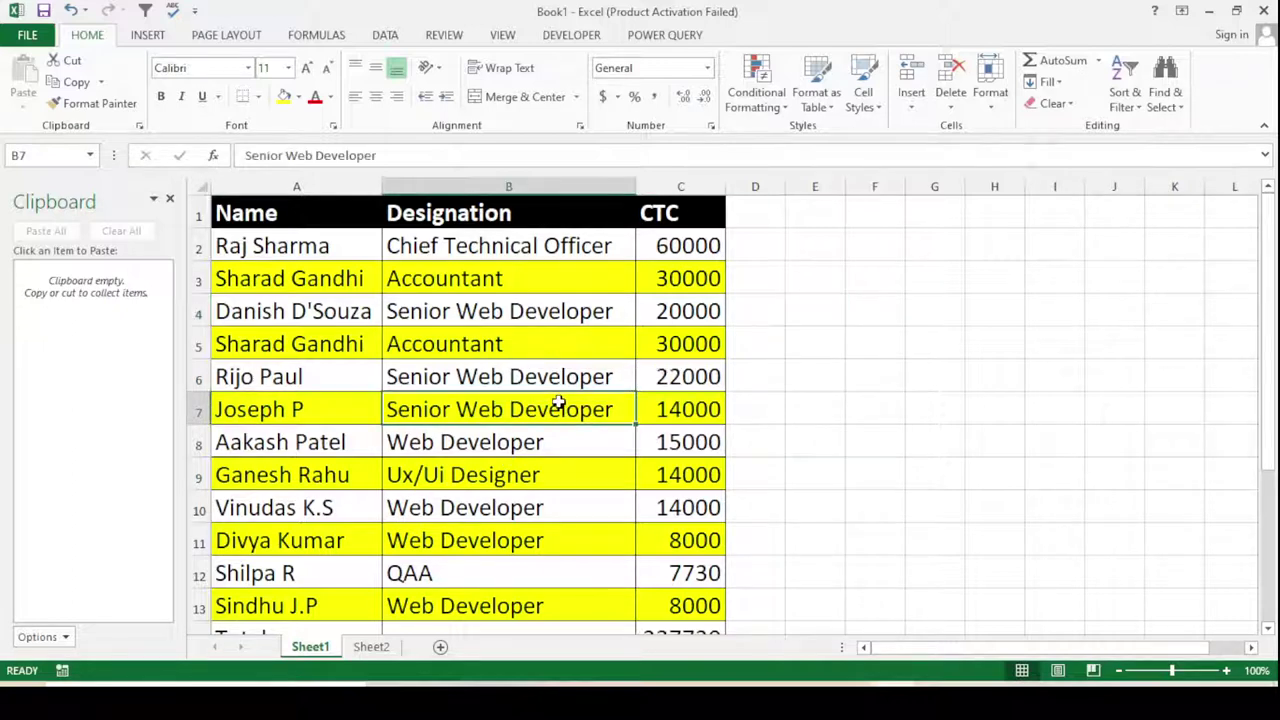
click(718, 379)
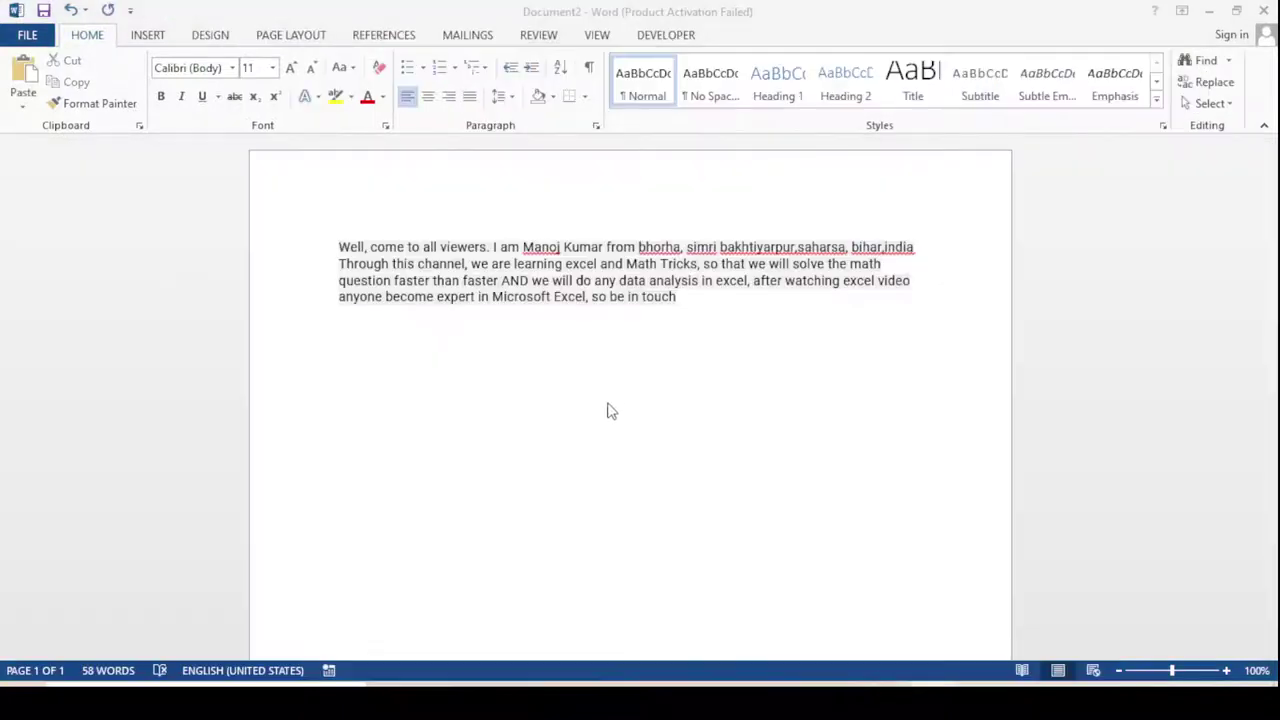
click(607, 410)
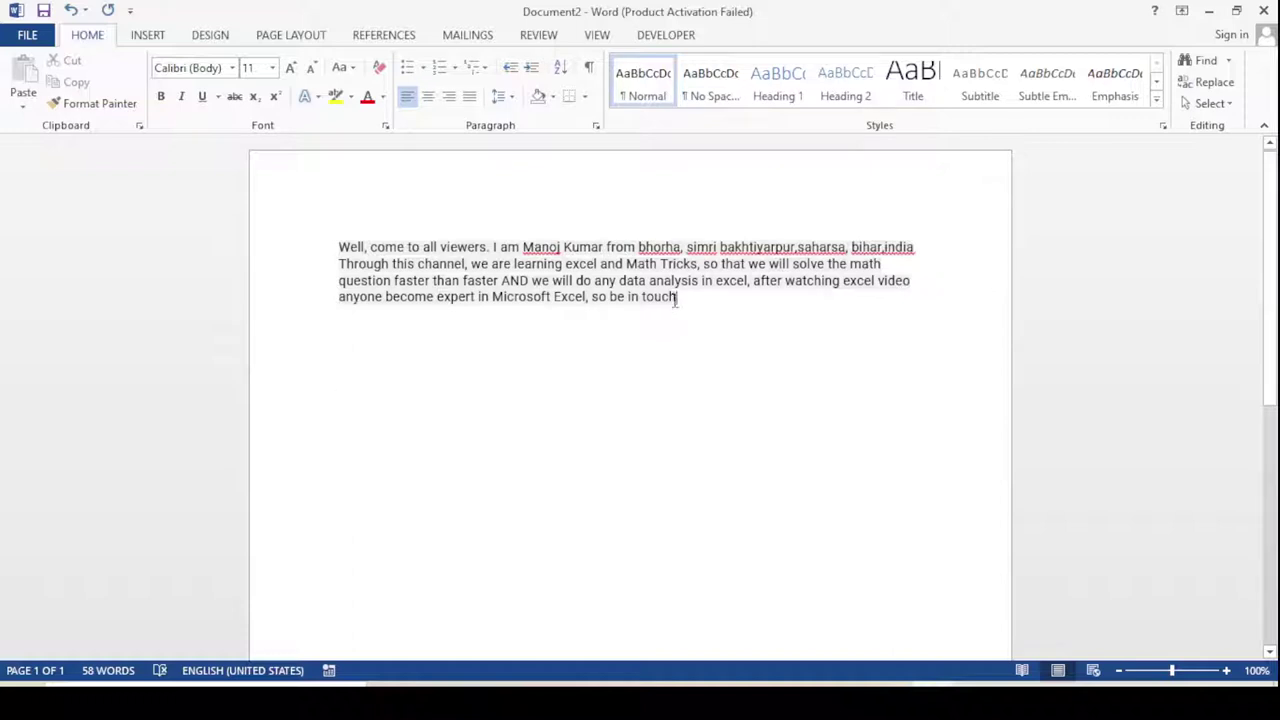
- Copy the Word welcome paragraph to the Office Clipboard, then return to Excel
drag(677, 298, 340, 240)
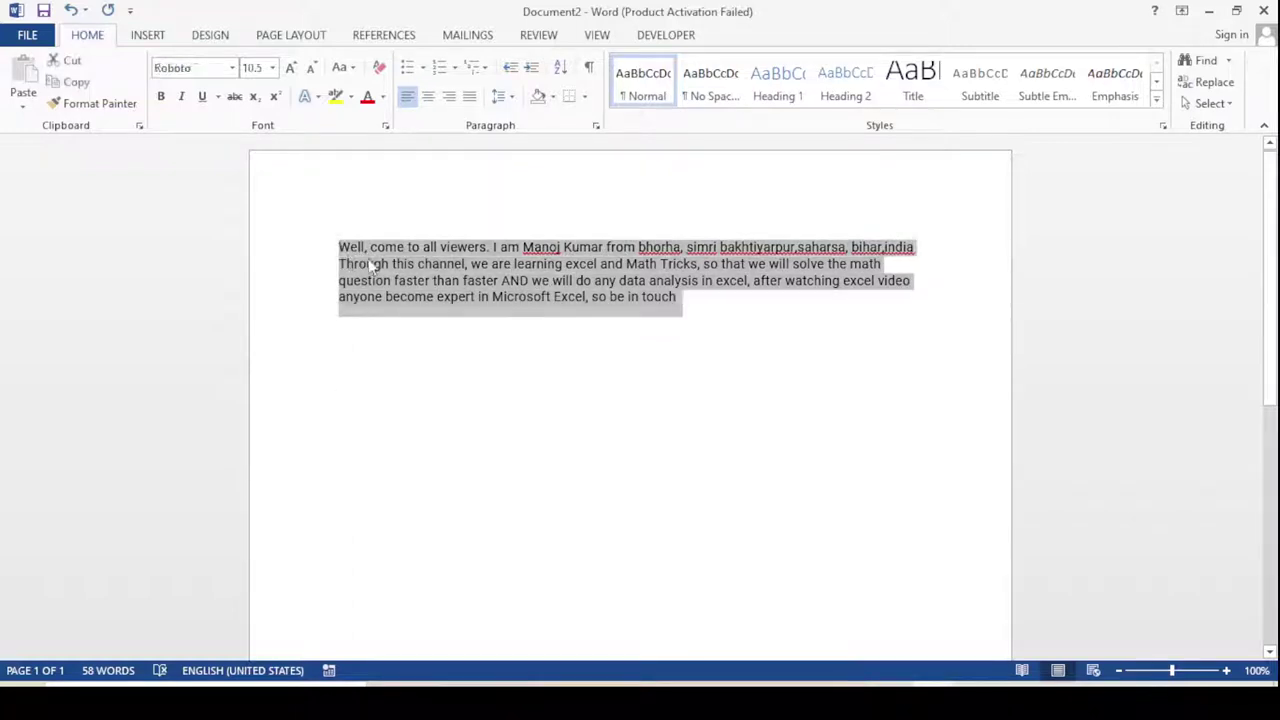
right_click(371, 265)
click(395, 292)
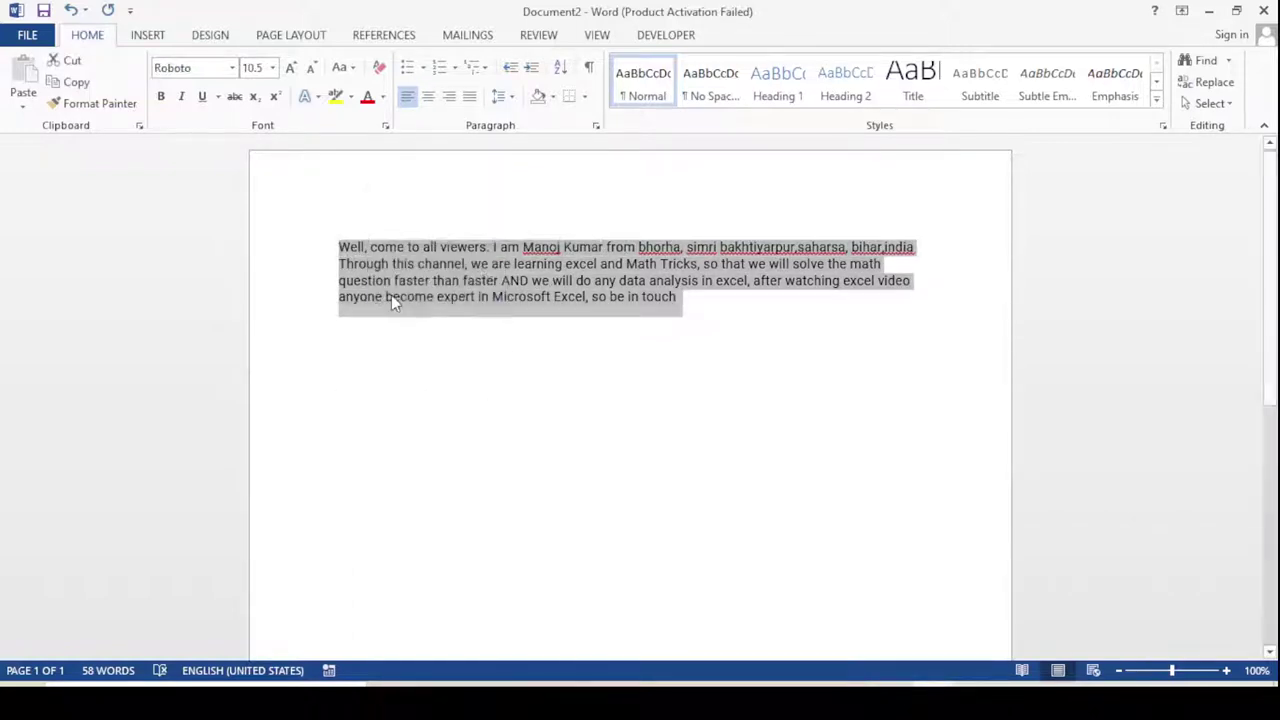
click(471, 378)
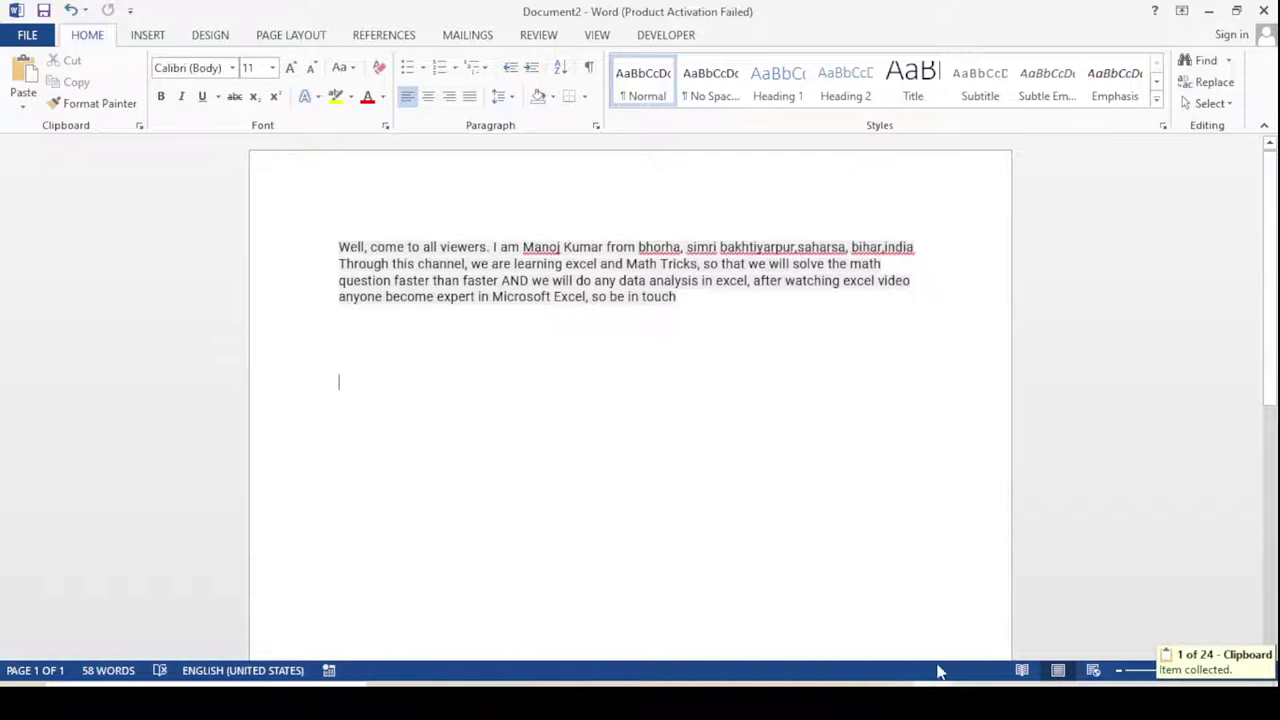
click(937, 700)
- Paste the Word paragraph from the Clipboard pane into cell A1 of Sheet2
click(855, 415)
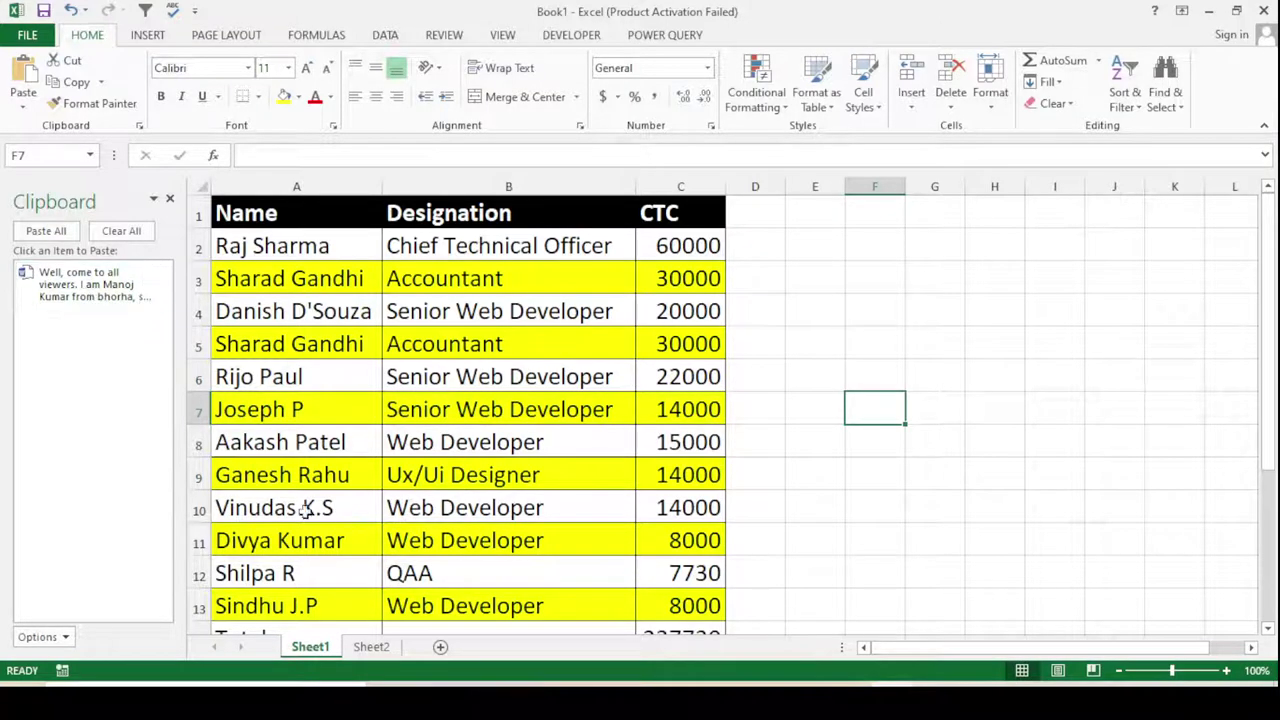
click(372, 650)
click(342, 352)
click(294, 204)
mouse_move(85, 284)
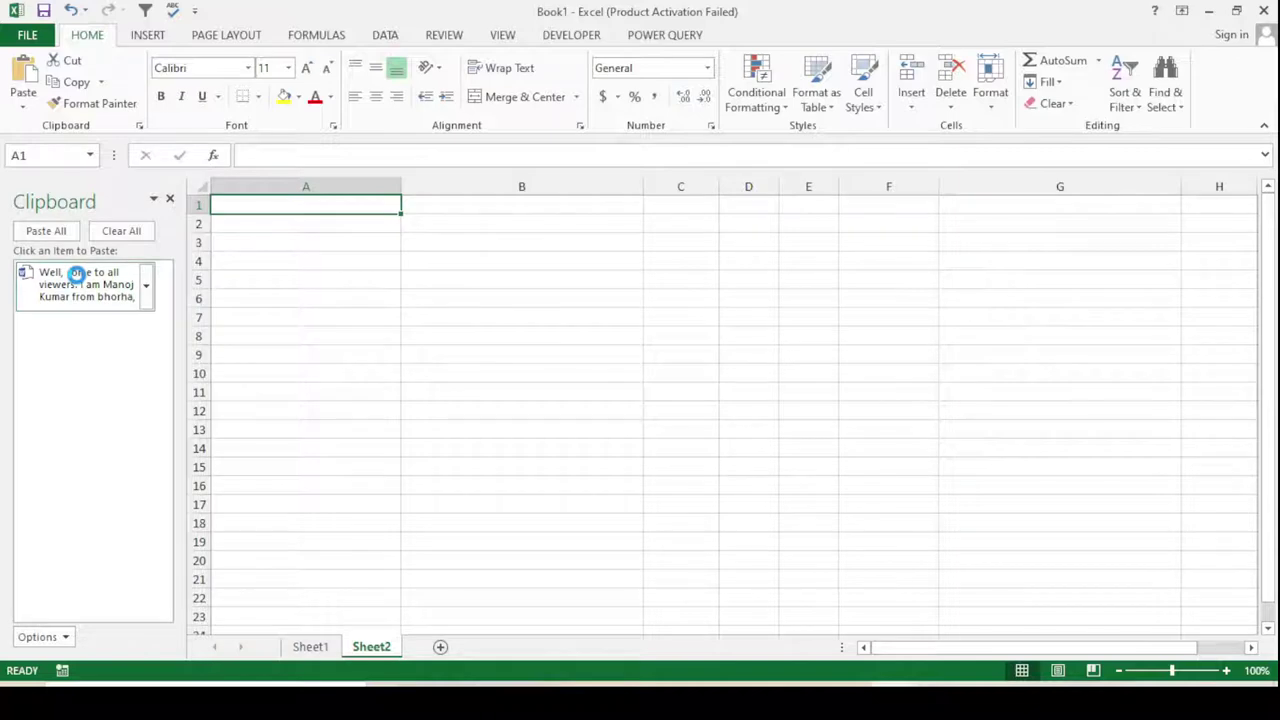
click(77, 275)
click(346, 240)
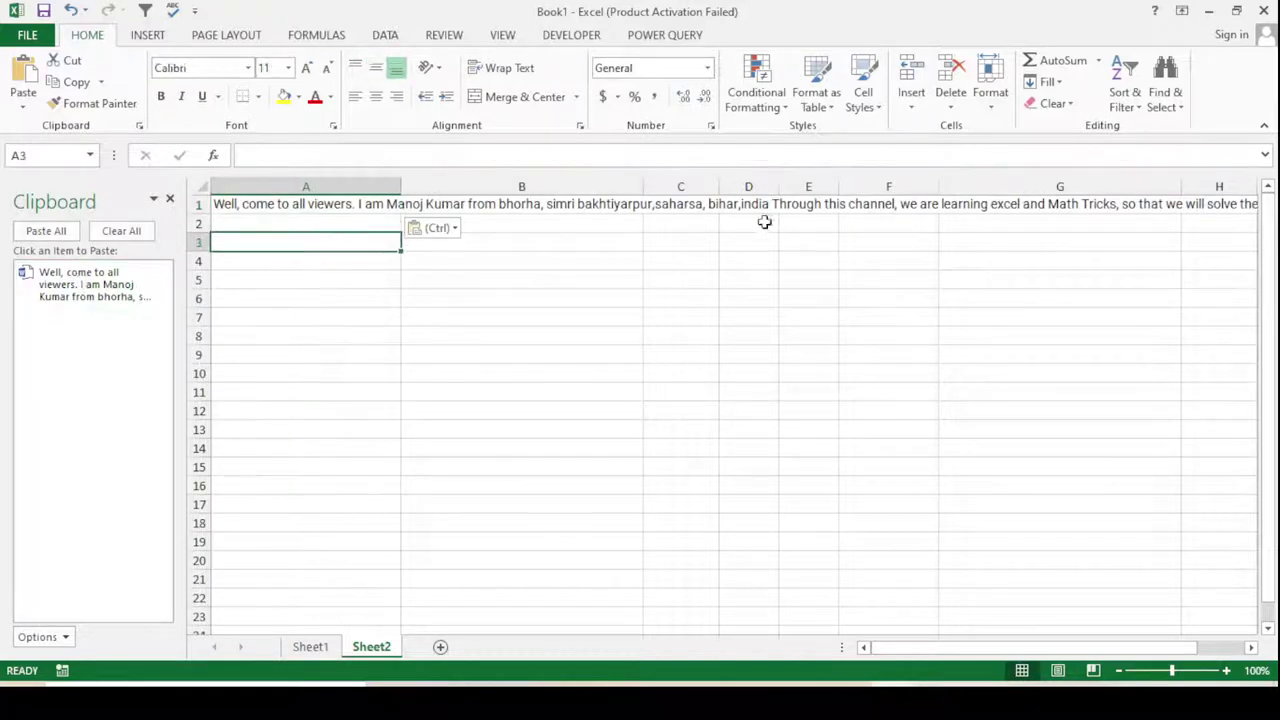
- Autofit column A and wrap the paragraph text in A1
double_click(401, 186)
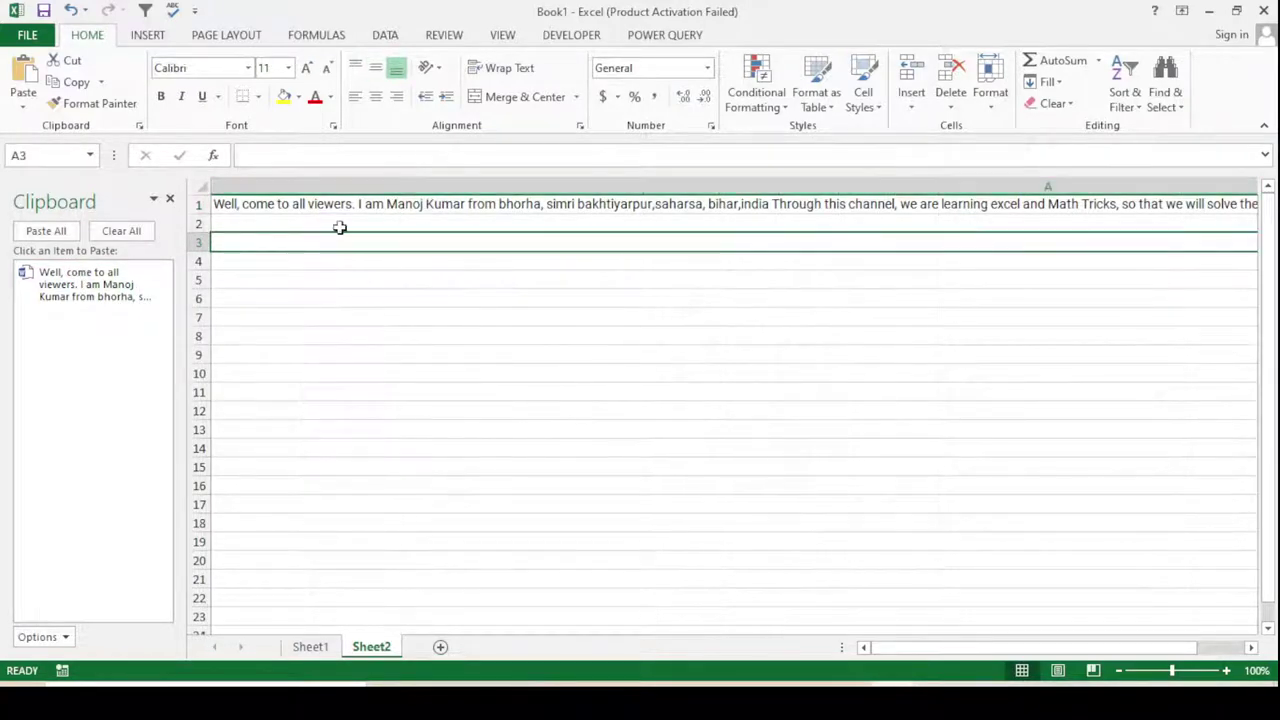
click(580, 203)
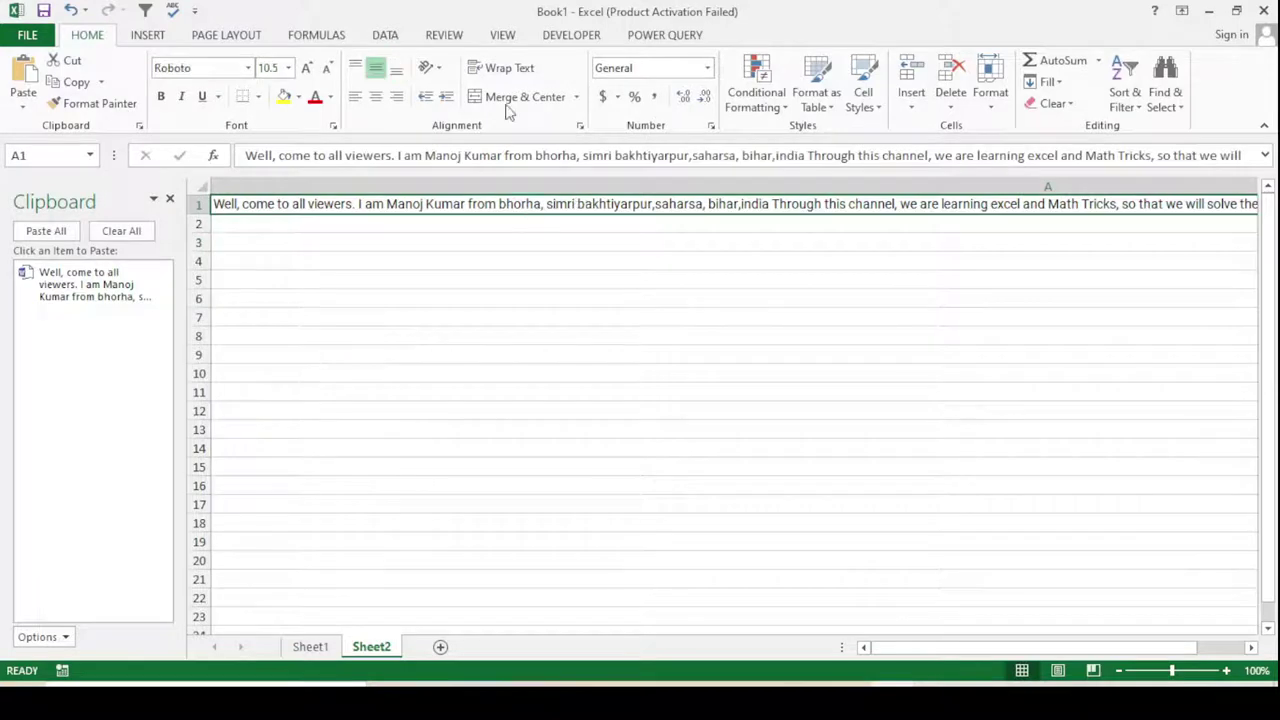
click(493, 70)
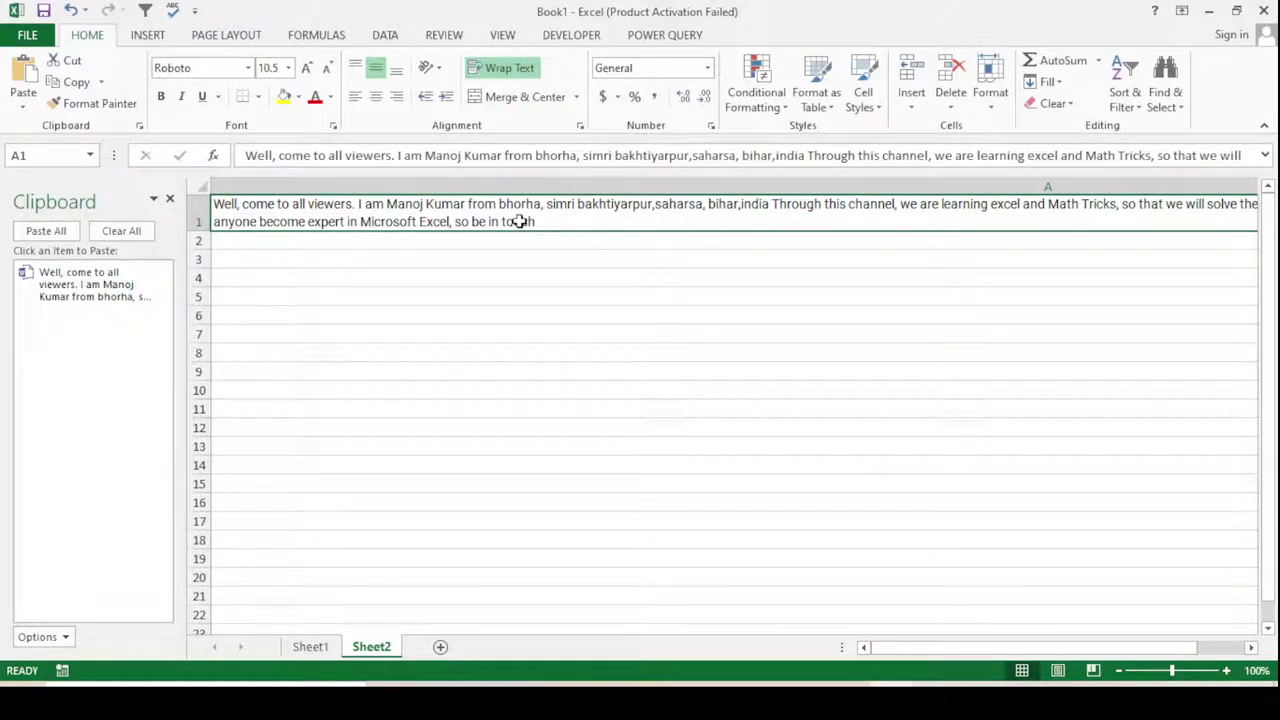
drag(1035, 648, 1058, 650)
drag(1172, 655, 1121, 475)
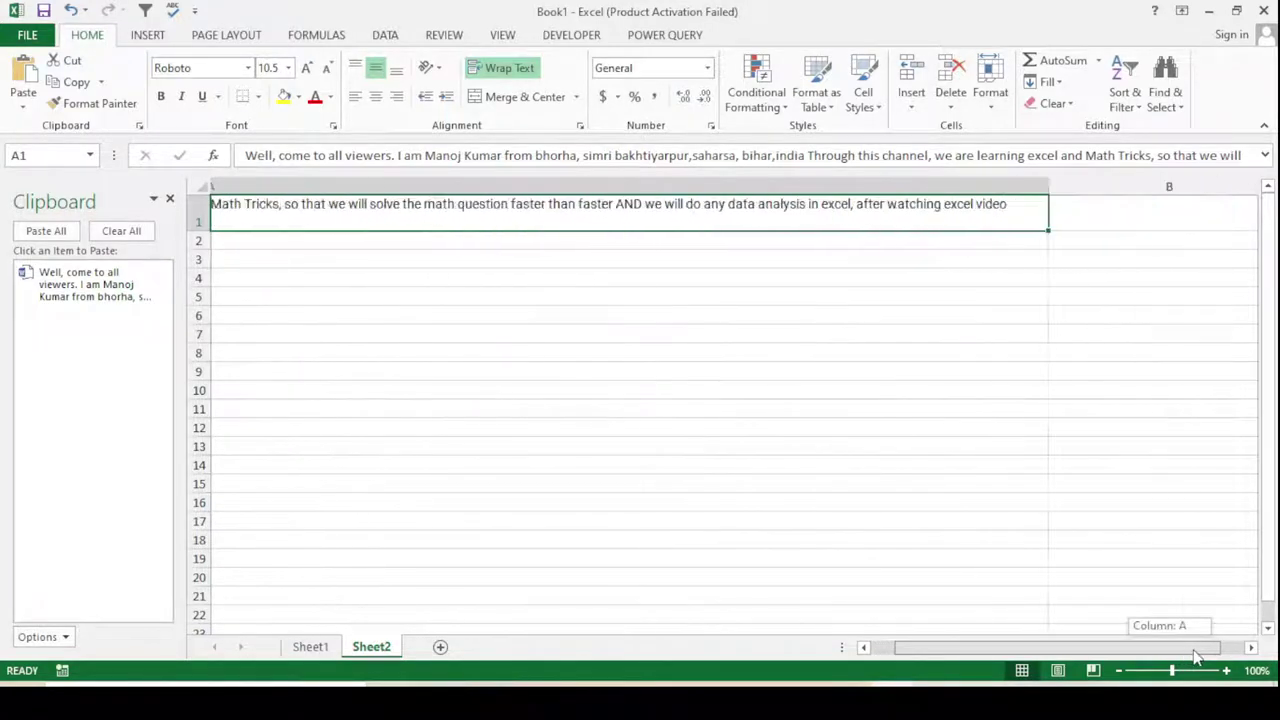
- Clear all contents and formatting from Sheet2, then add a new Sheet3
click(307, 253)
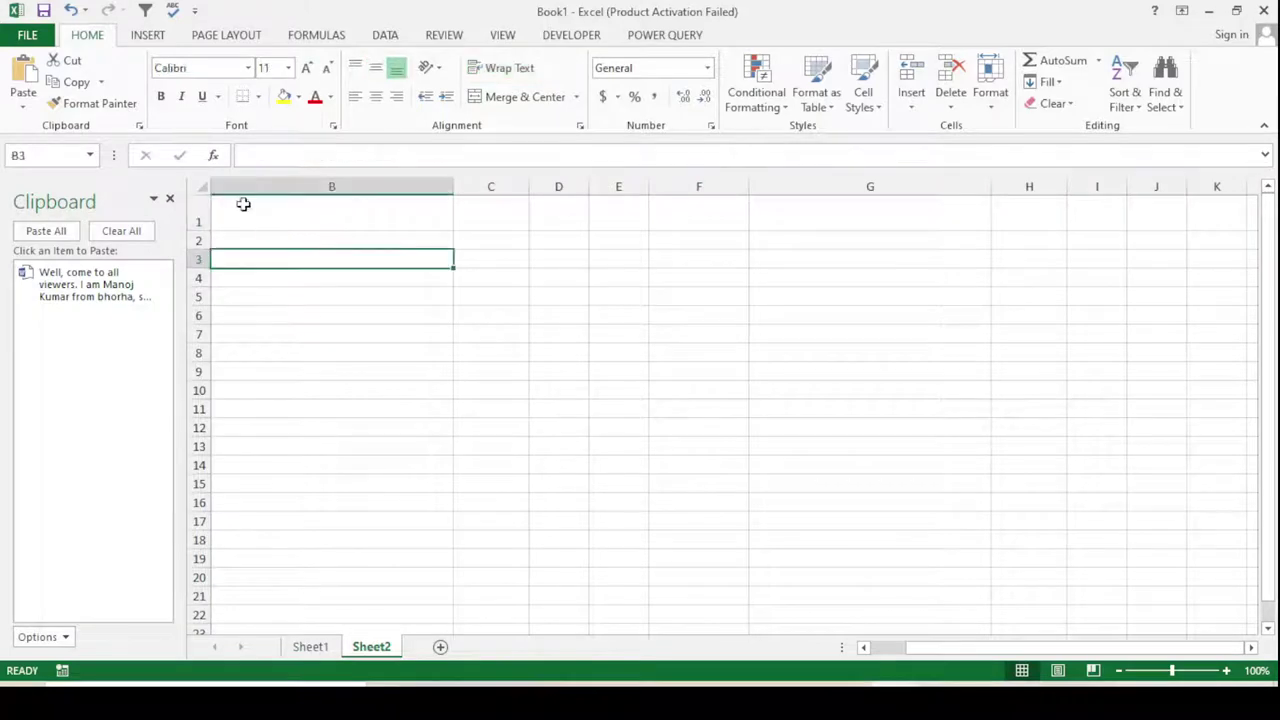
click(248, 188)
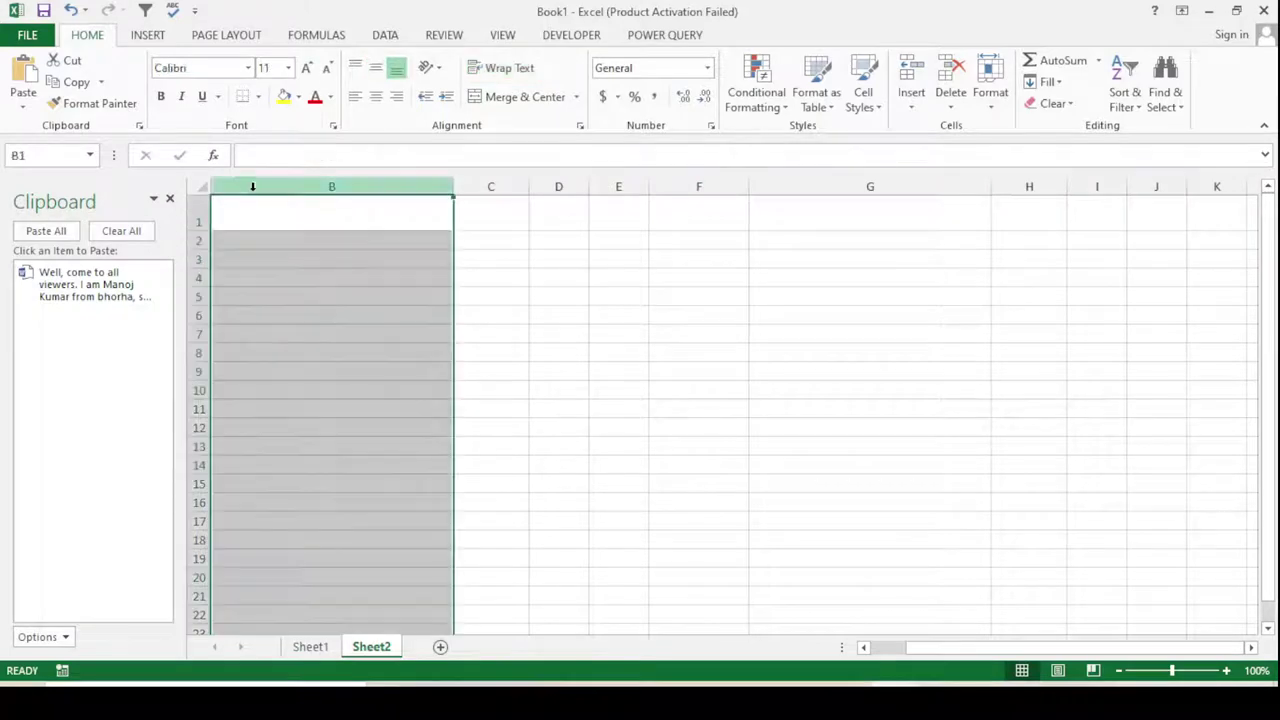
click(863, 647)
click(640, 390)
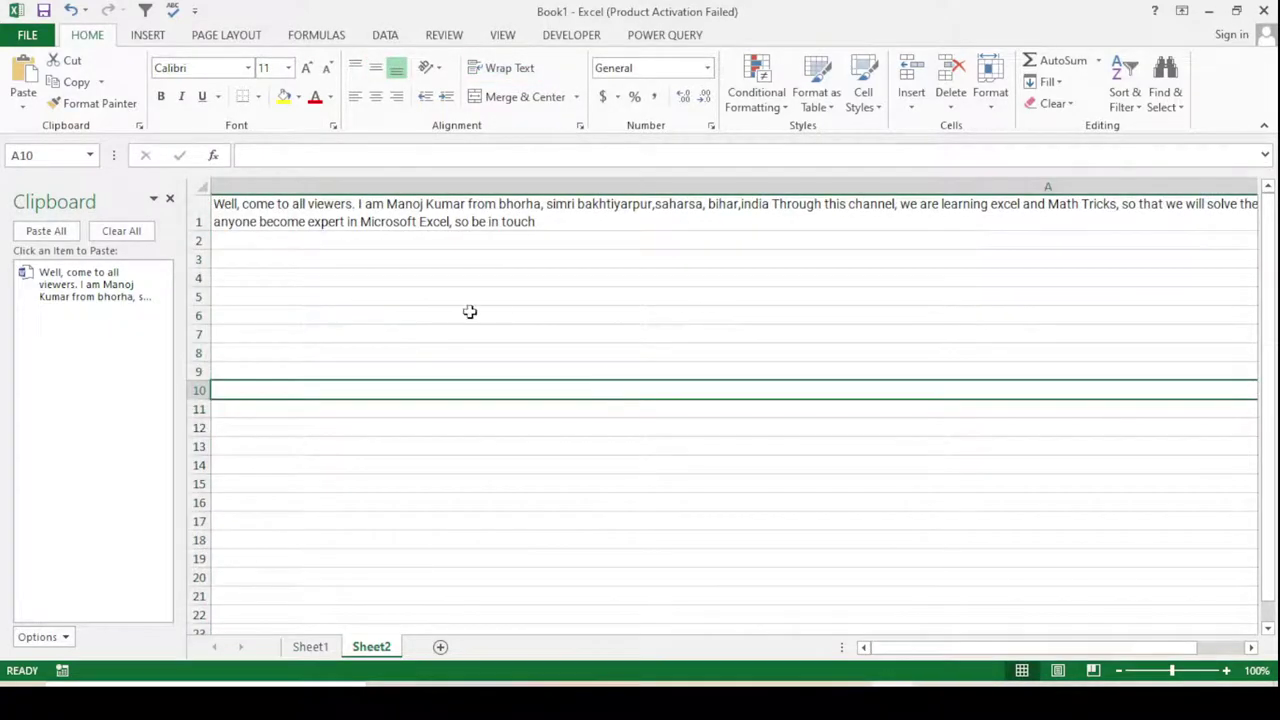
click(201, 186)
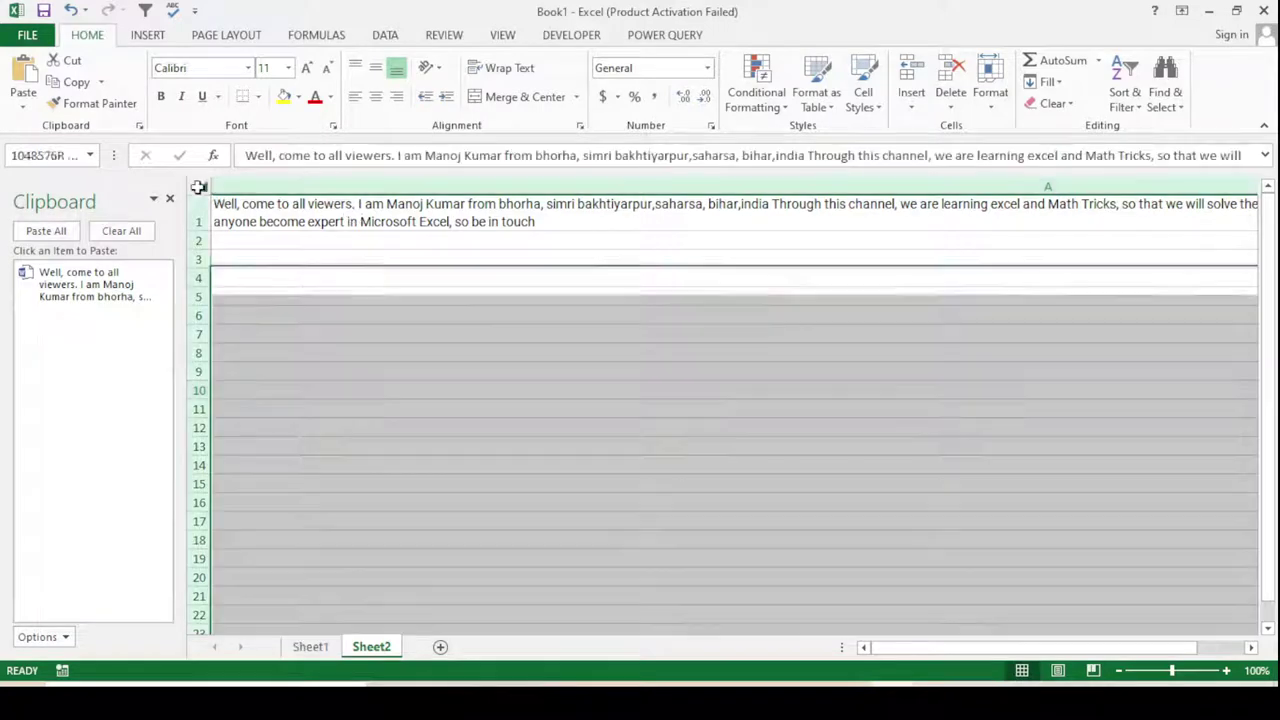
click(1052, 103)
click(1068, 127)
click(729, 357)
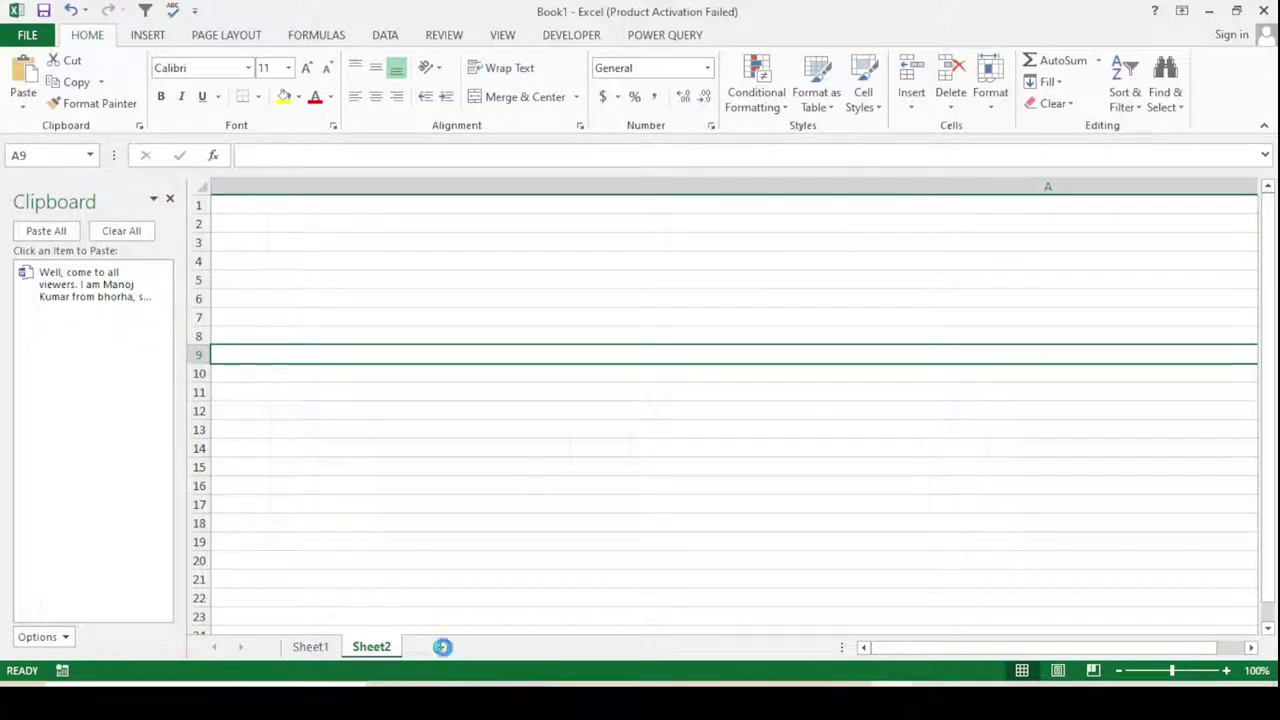
click(440, 647)
- Widen column A on Sheet3 and paste the paragraph into A1 with wrapped text
drag(420, 467, 420, 486)
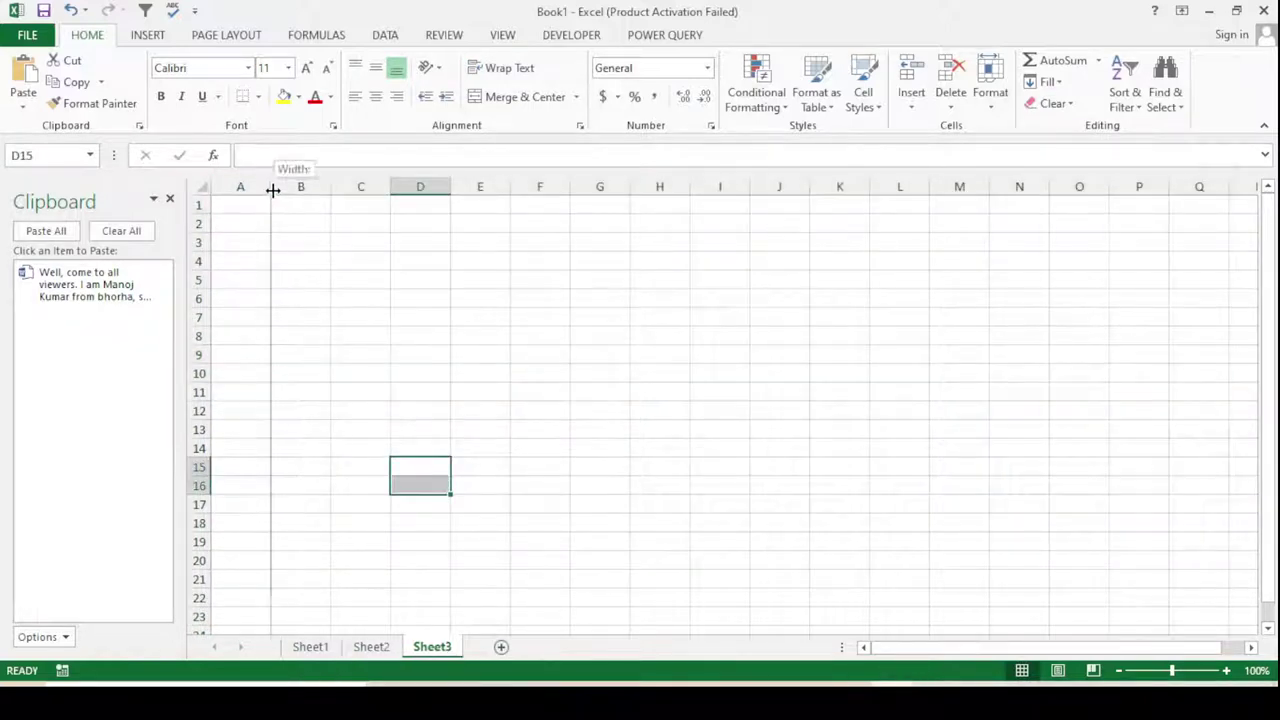
drag(266, 188, 525, 188)
click(491, 243)
click(419, 203)
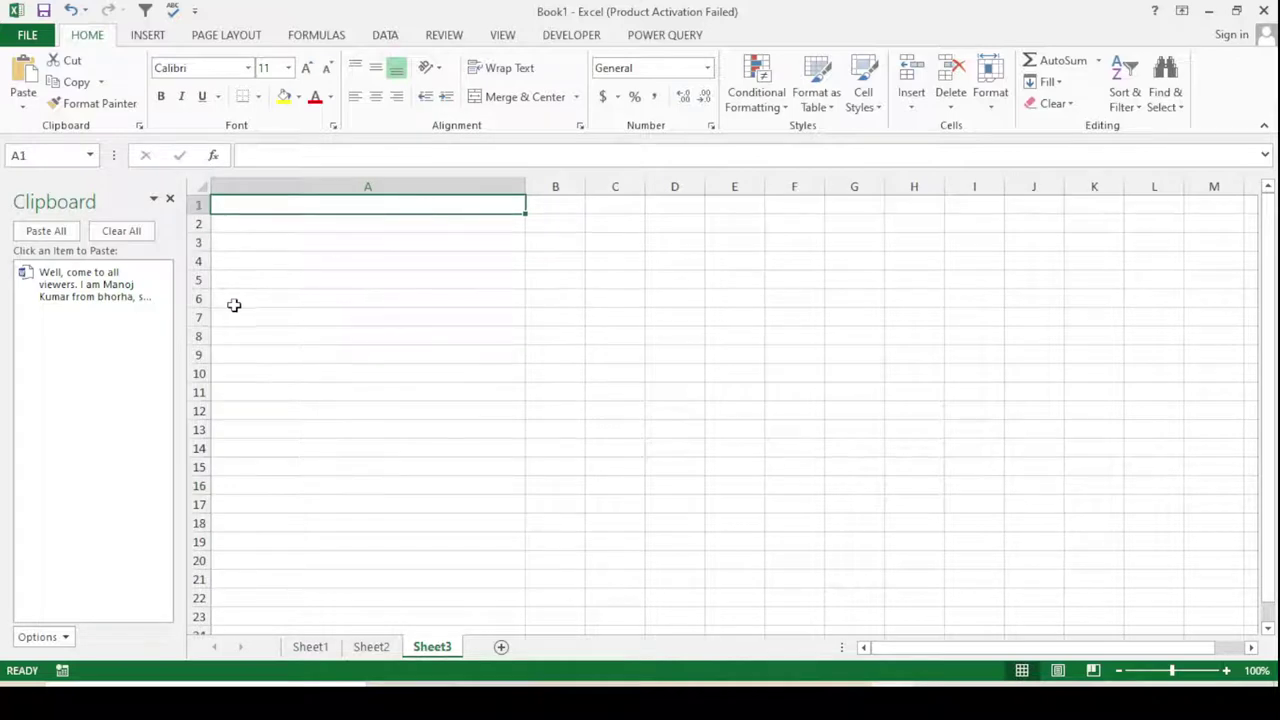
click(129, 278)
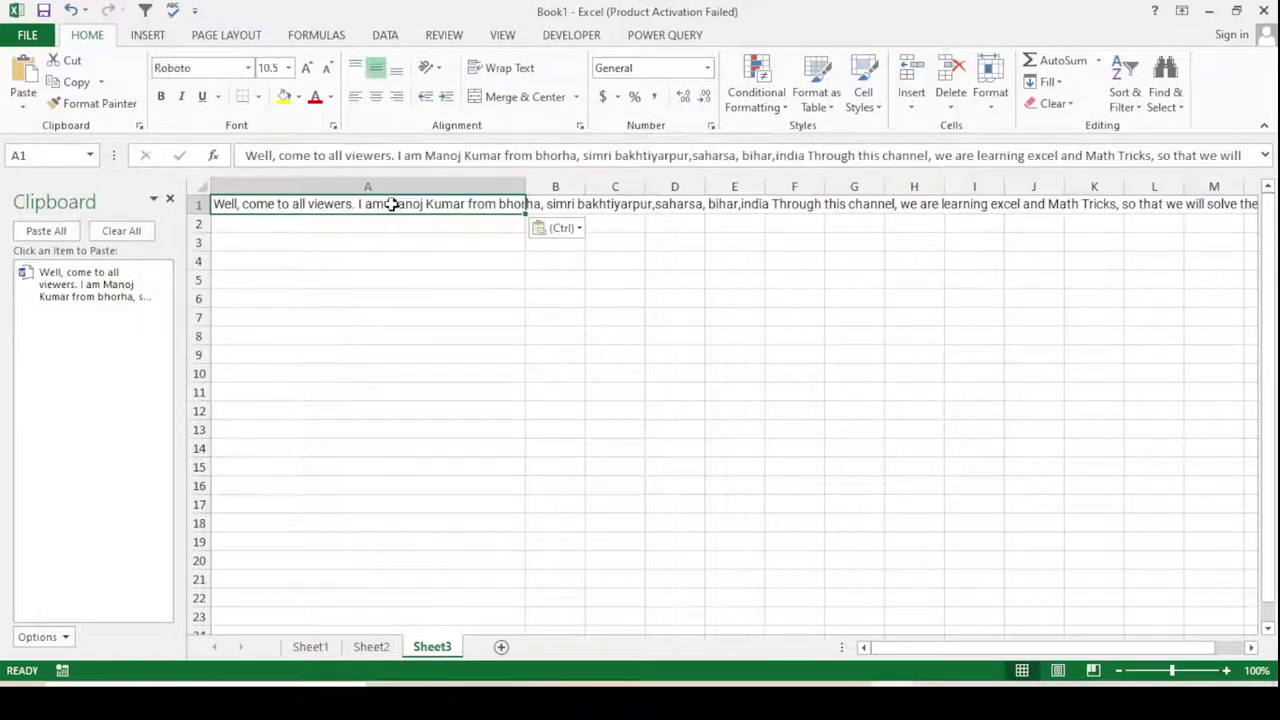
click(510, 67)
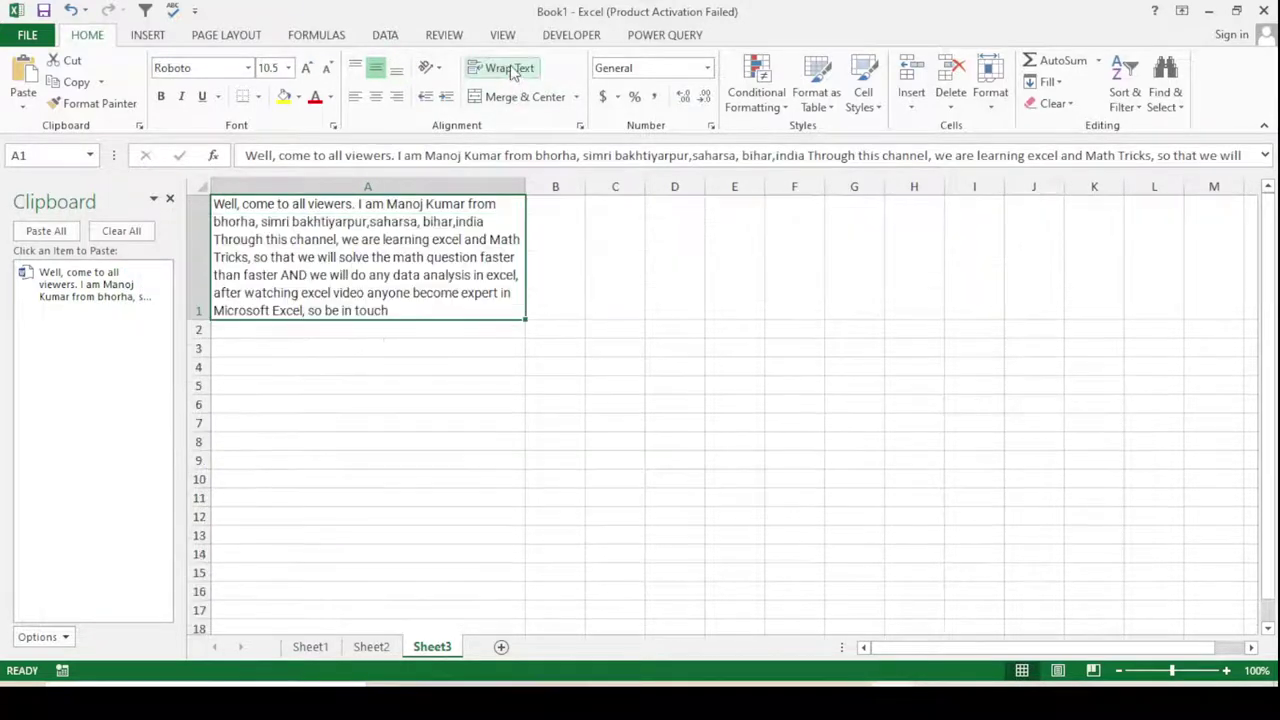
- Paste the paragraph a second time into A8 and wrap it
click(344, 348)
click(404, 262)
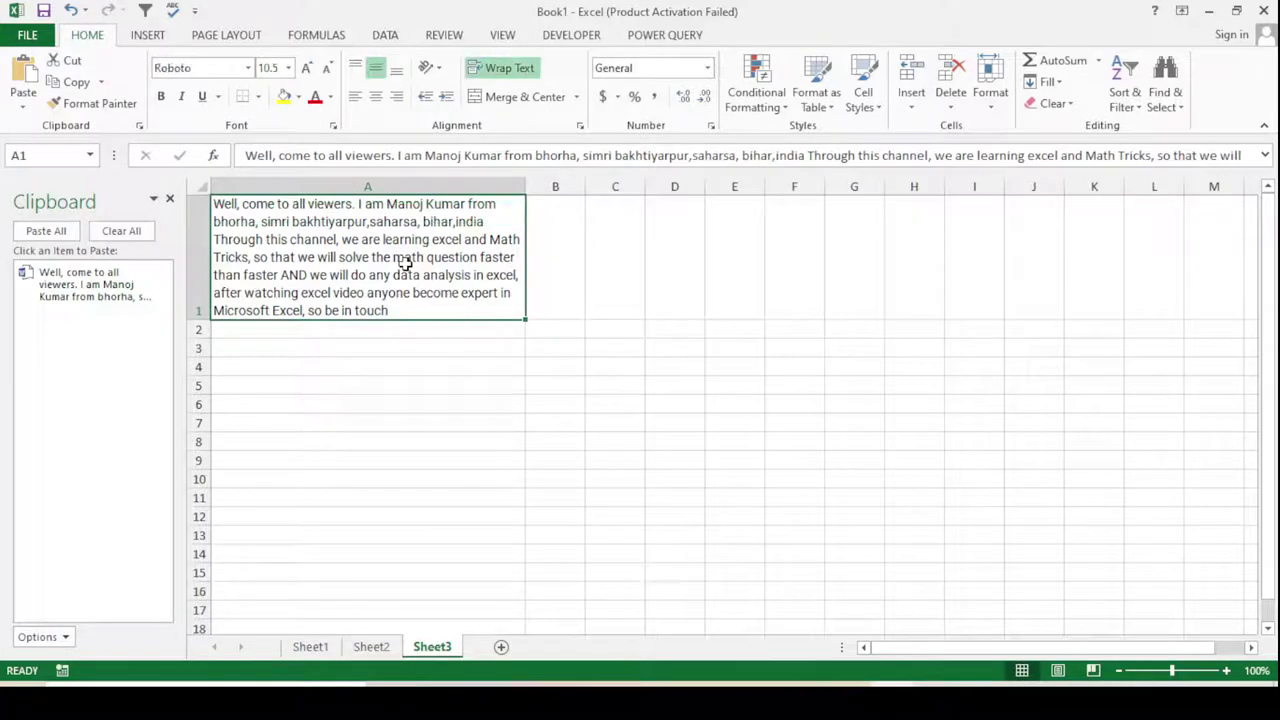
click(433, 387)
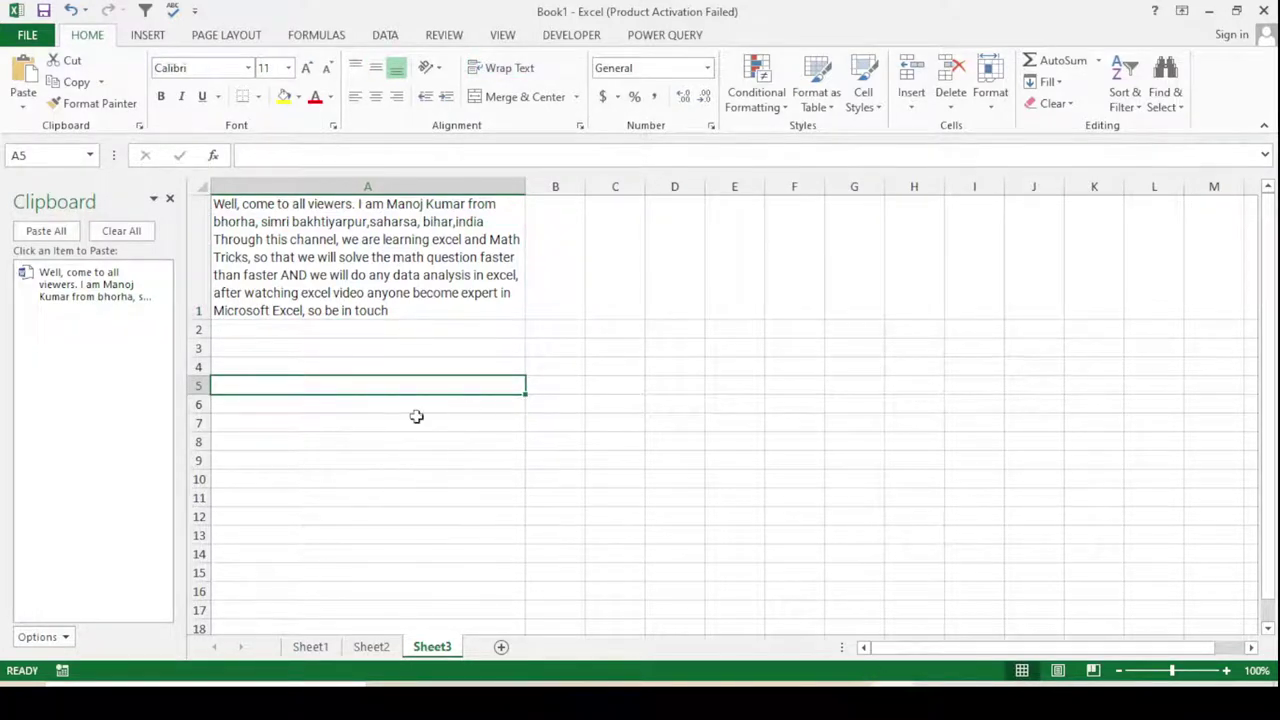
click(310, 442)
click(107, 302)
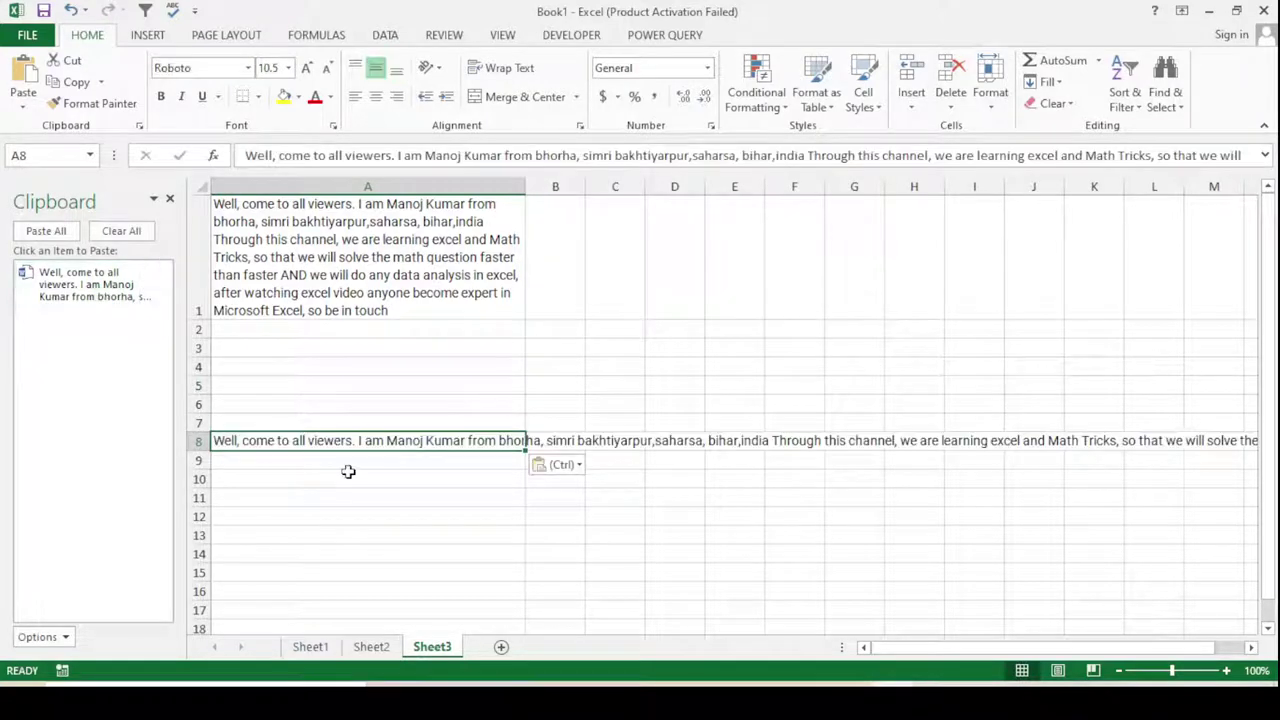
click(502, 68)
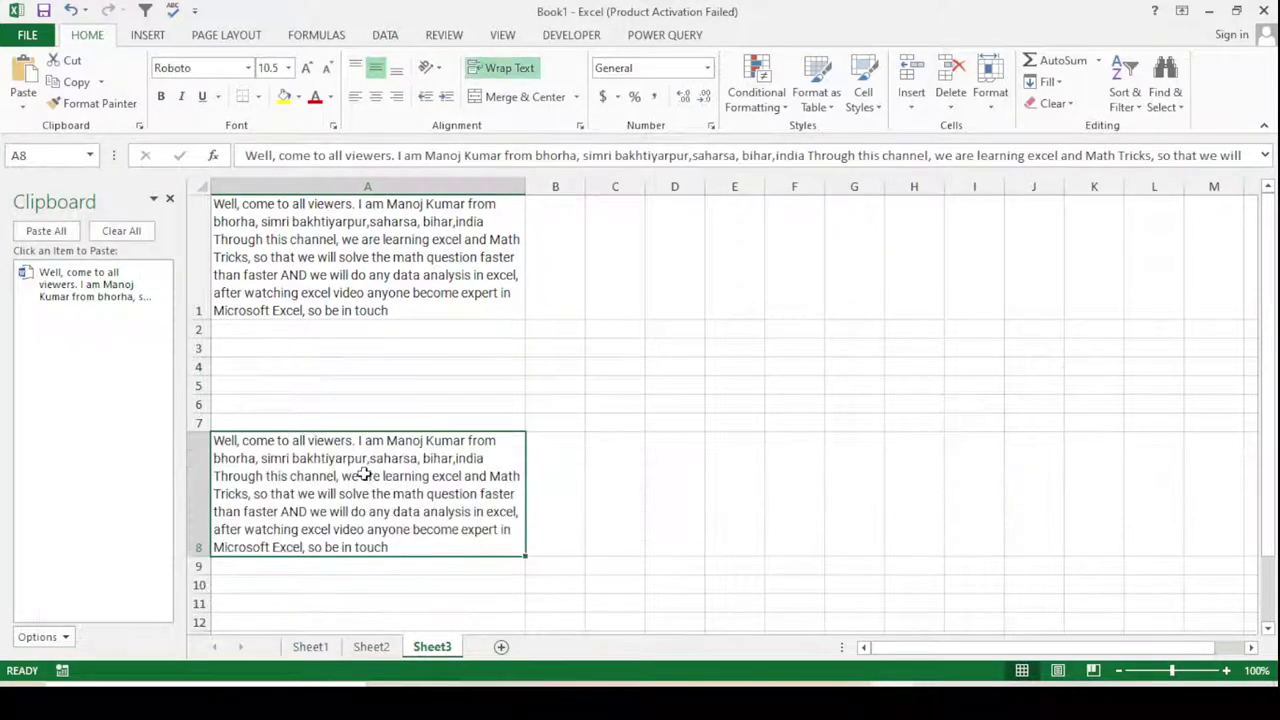
click(636, 369)
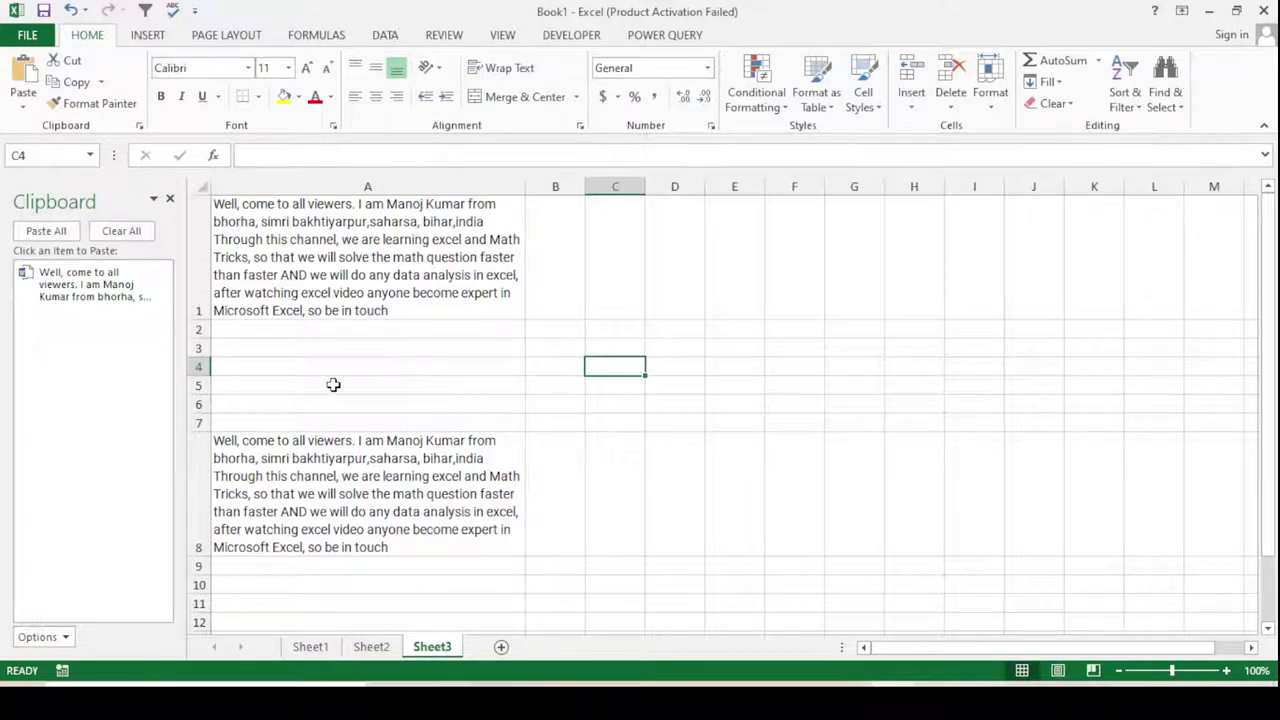
- Copy the employee row A6:C6 from Sheet1 onto the Office Clipboard
click(385, 647)
click(310, 647)
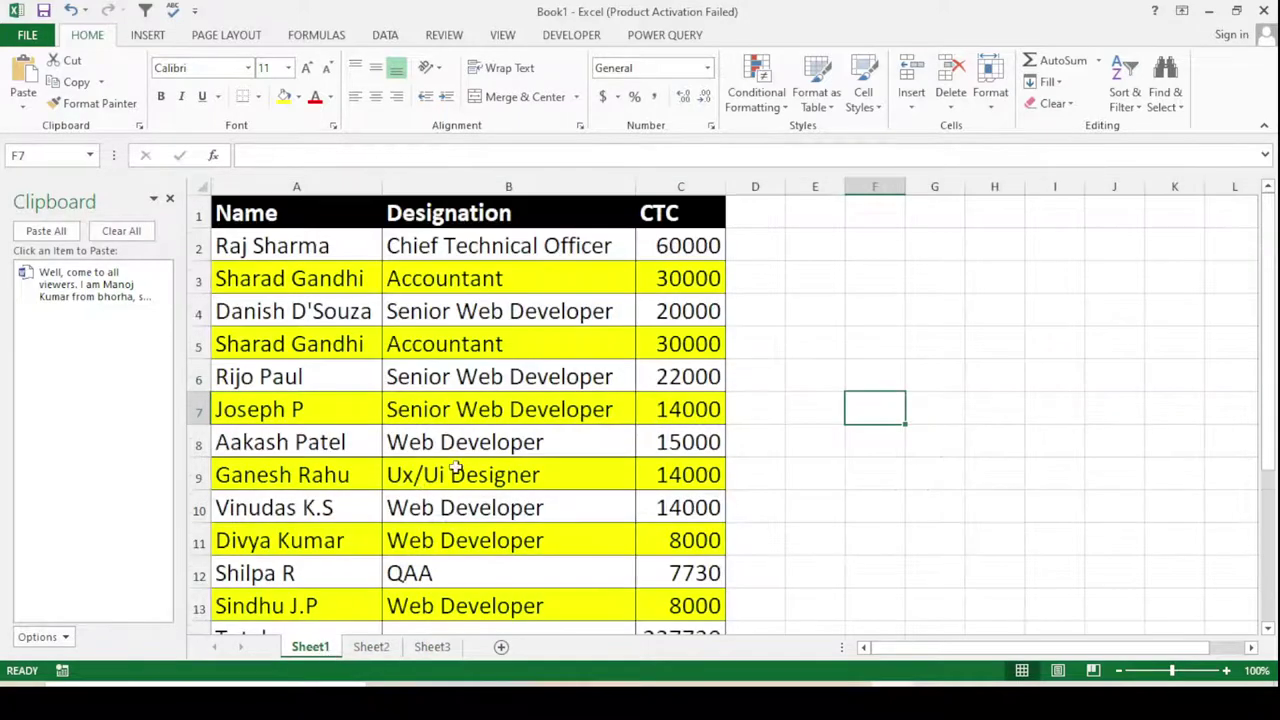
drag(327, 388, 650, 374)
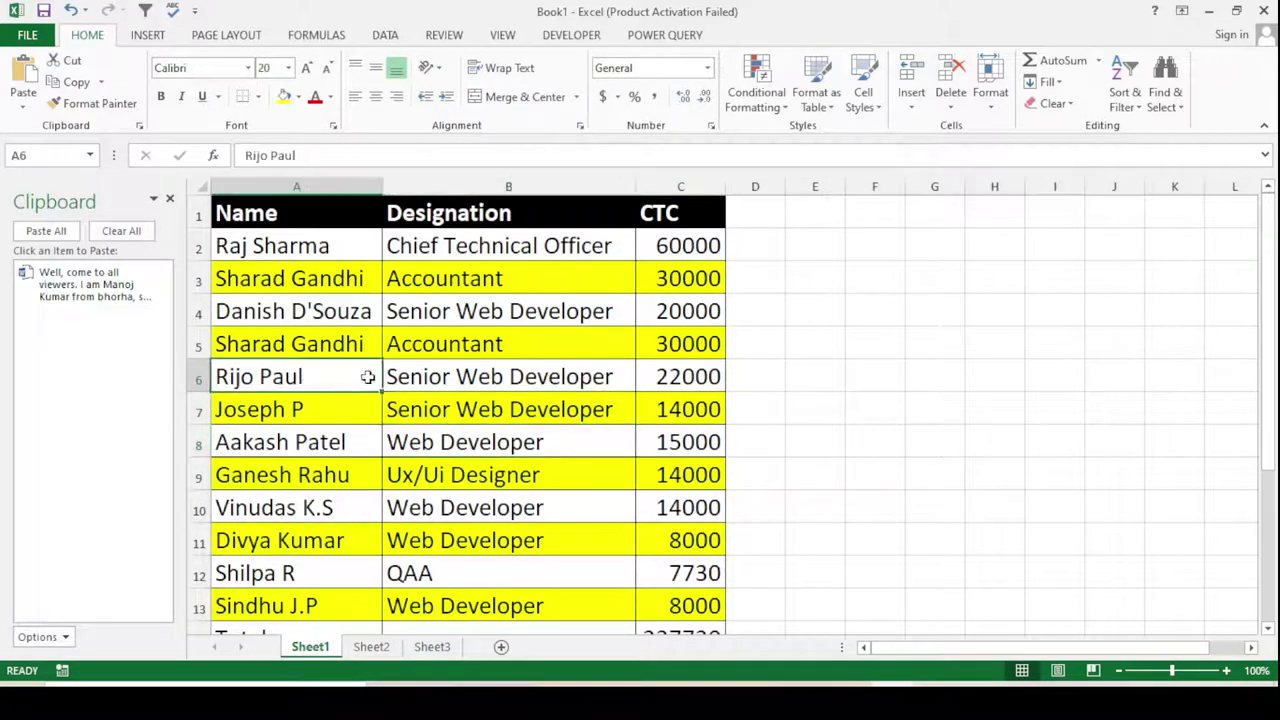
right_click(650, 374)
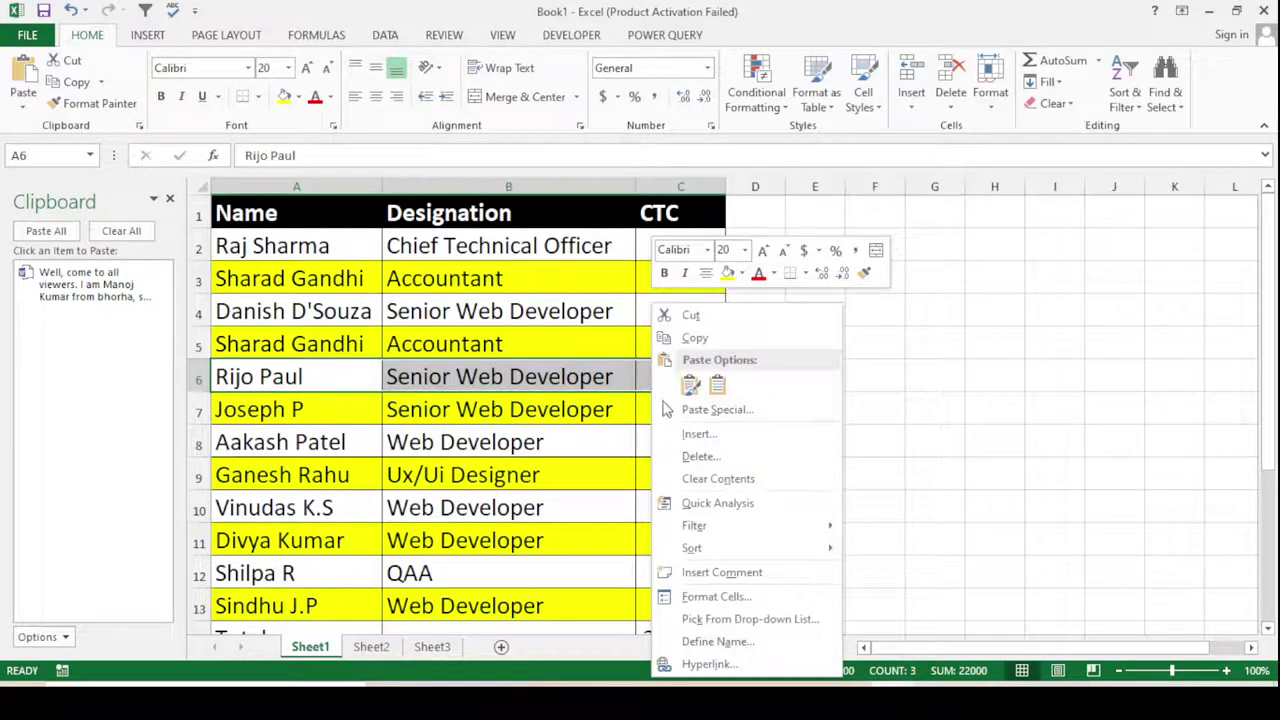
click(694, 339)
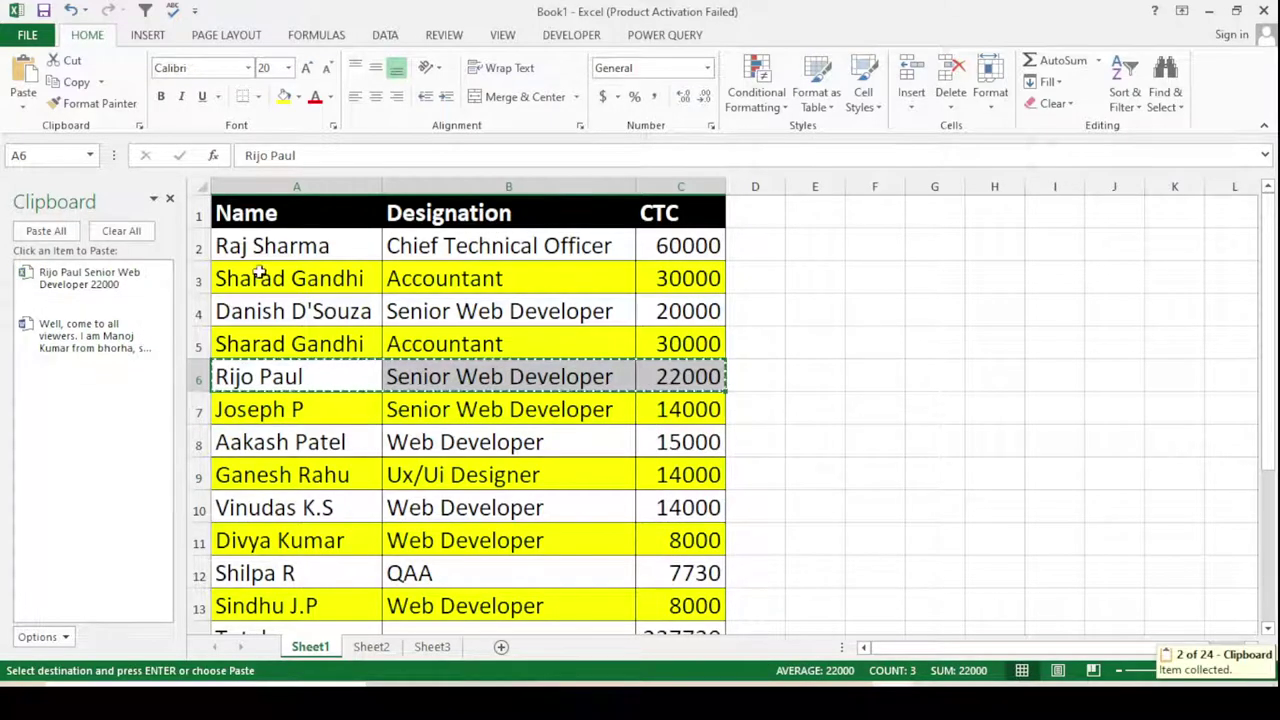
key(Escape)
key(Right)
key(Right)
key(Right)
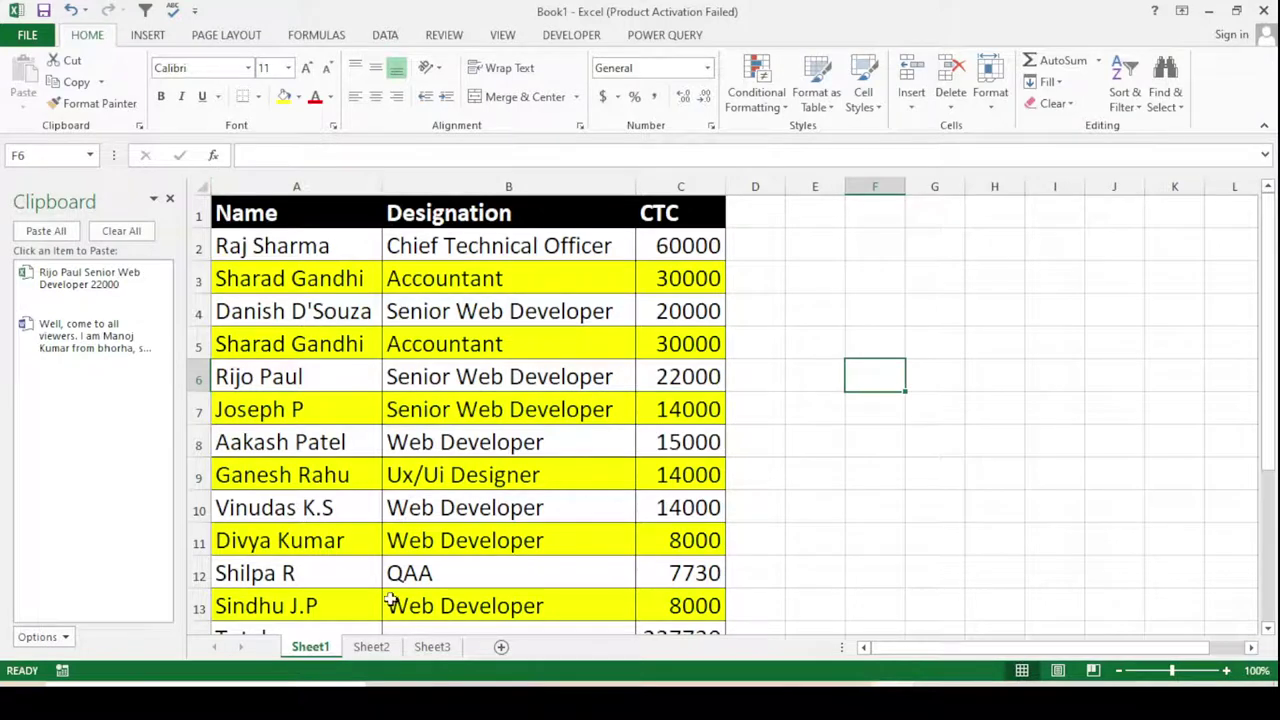
- Paste the Senior Web Developer 22000 row into Sheet3 A3 and autofit columns B and C
click(432, 646)
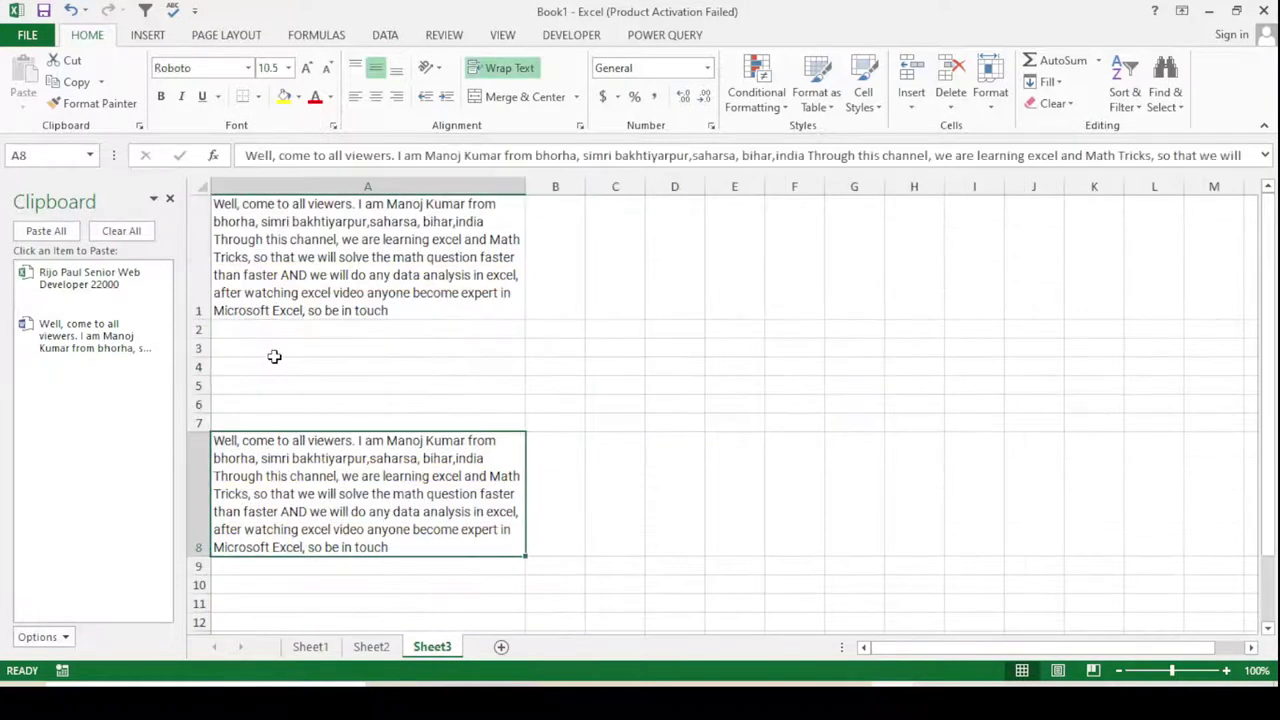
click(274, 354)
mouse_move(80, 279)
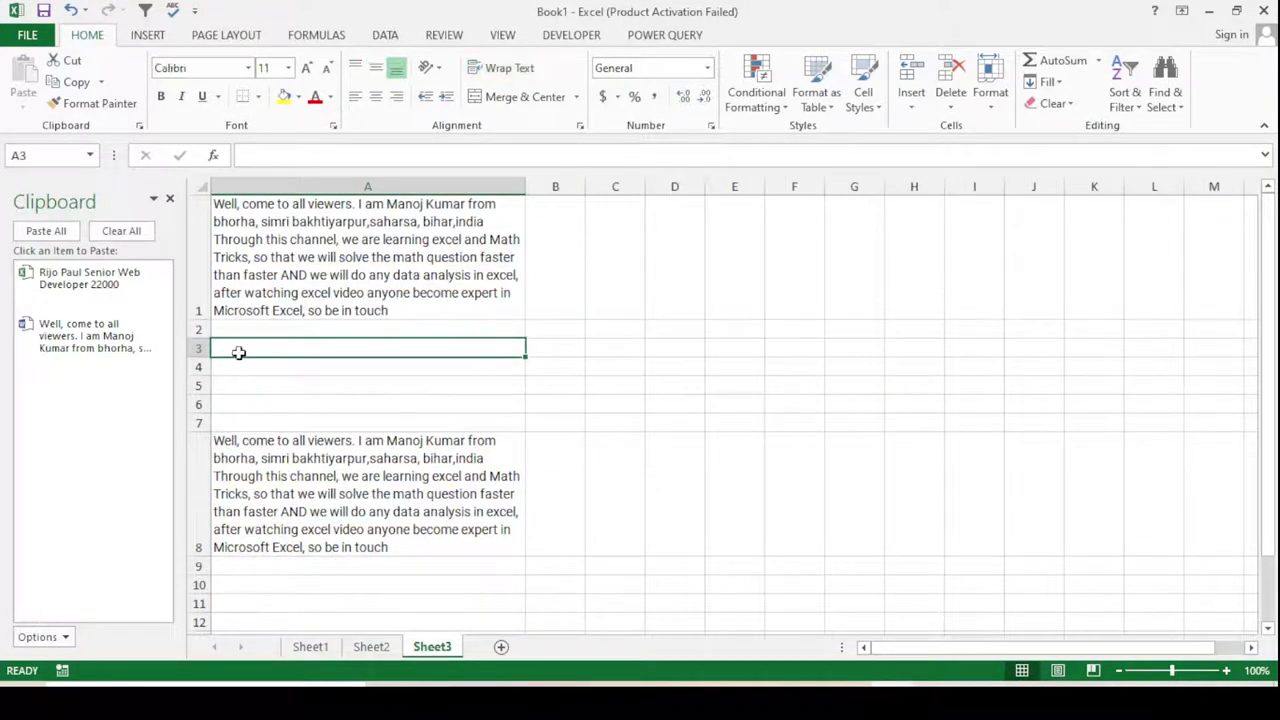
click(75, 280)
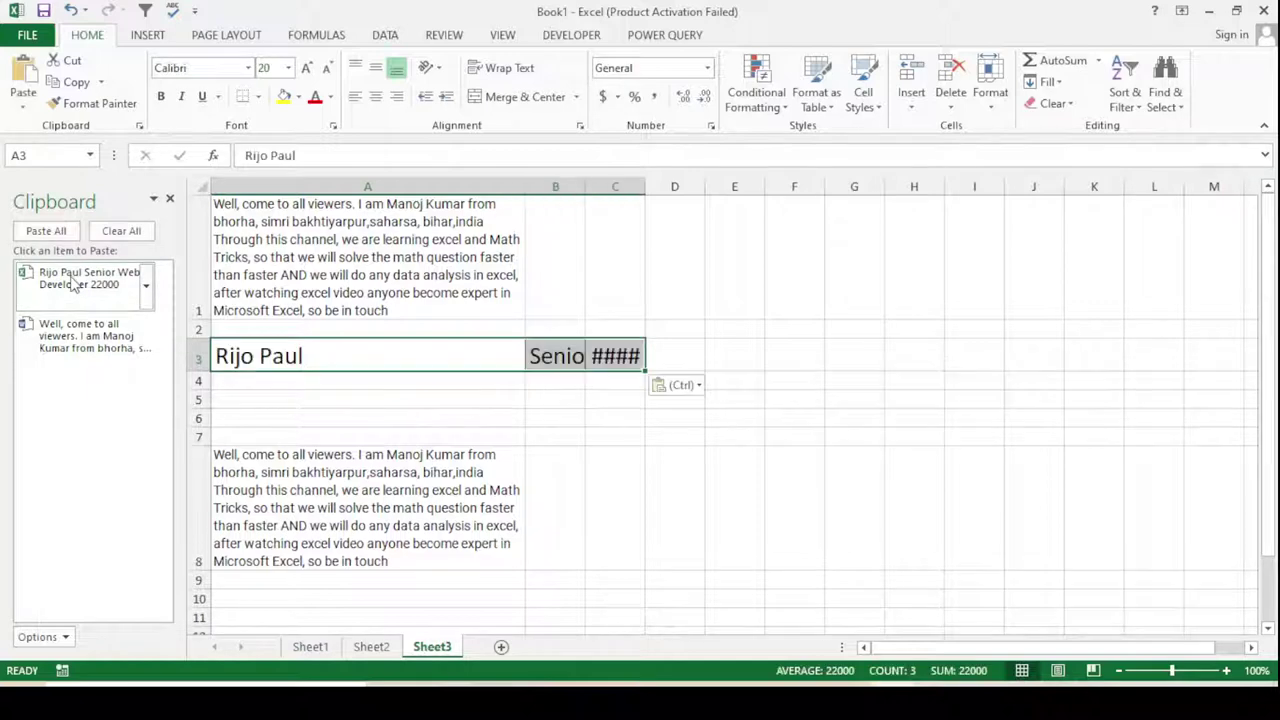
double_click(585, 190)
double_click(826, 190)
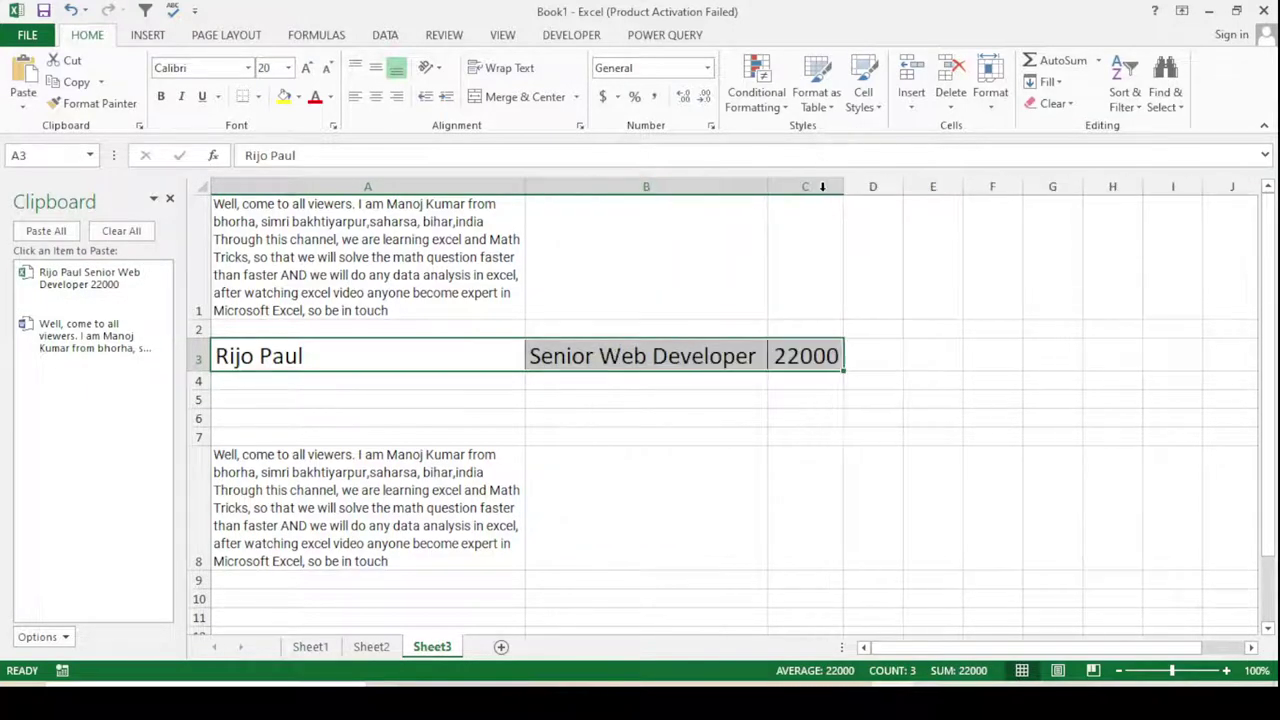
click(805, 418)
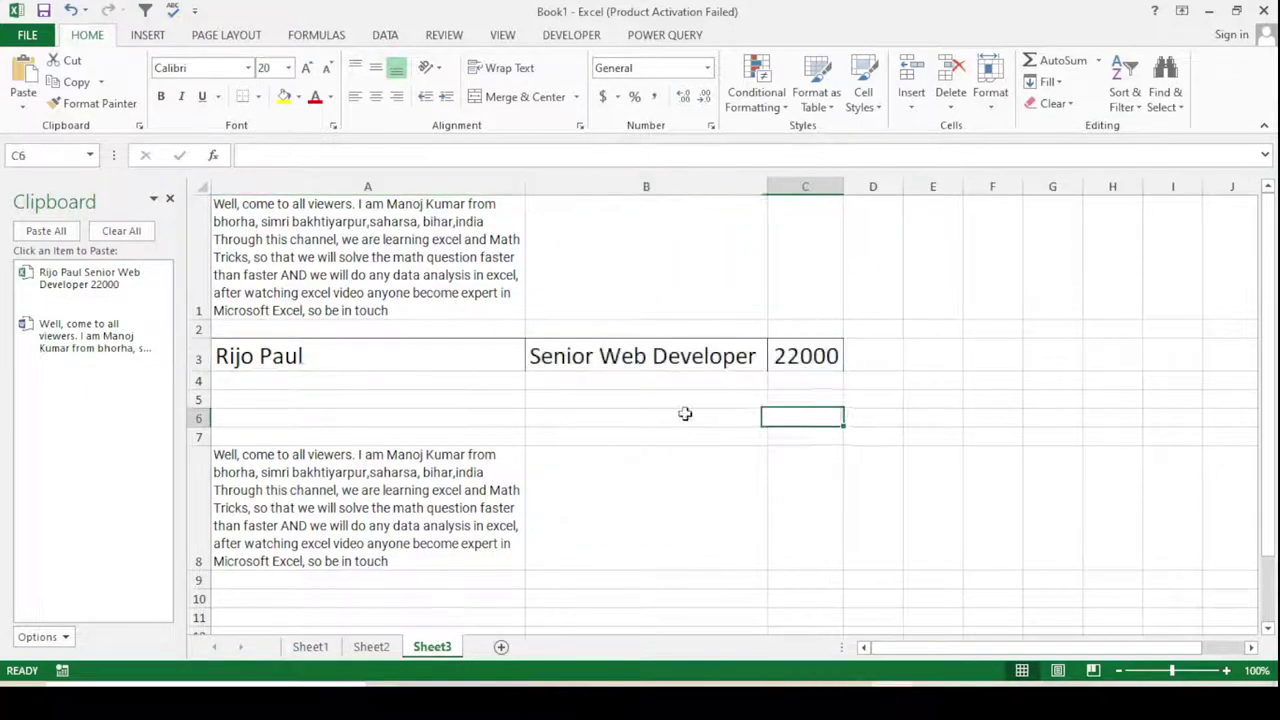
- Paste the Word welcome paragraph into A5 with wrapped text
click(310, 399)
click(60, 345)
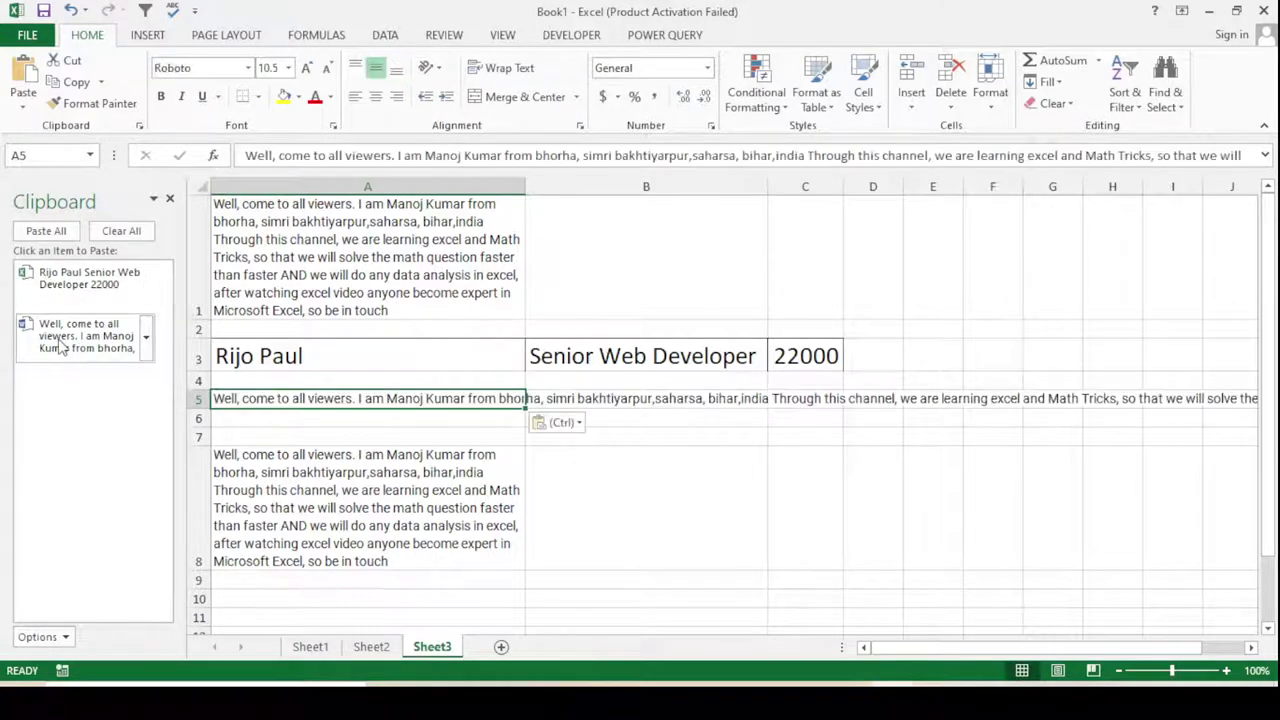
click(502, 68)
click(590, 443)
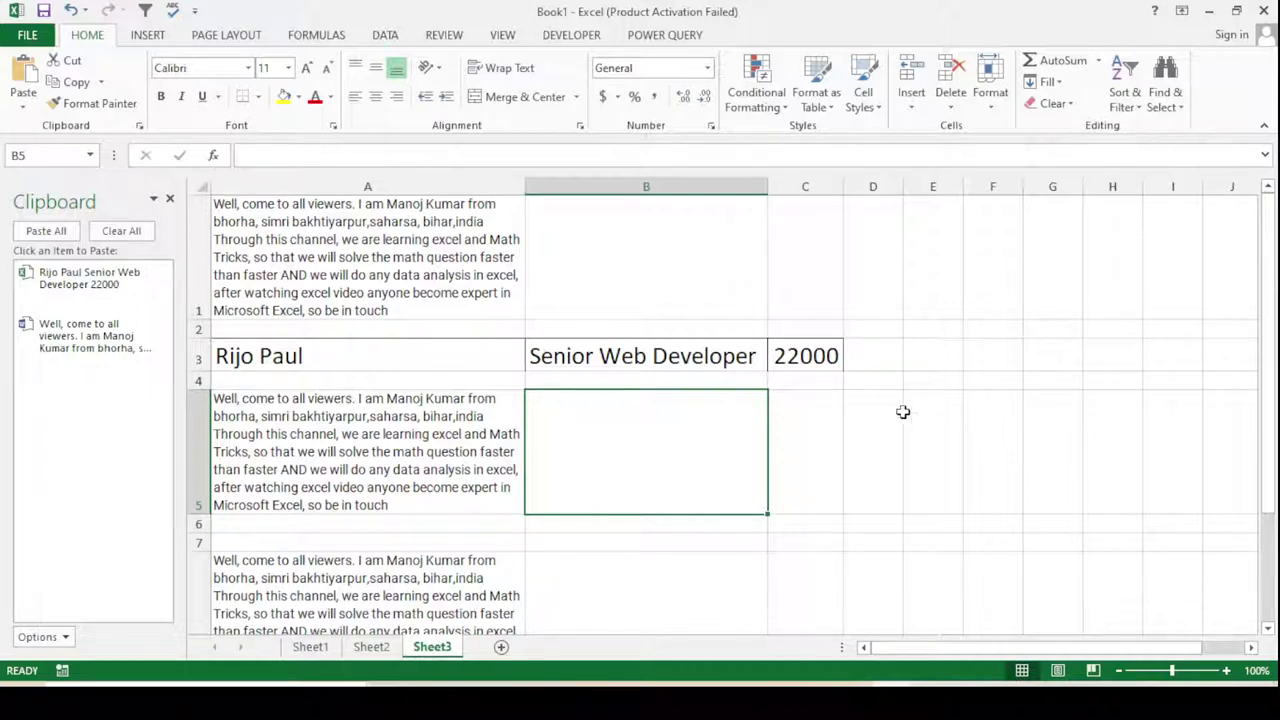
key(alt+Tab)
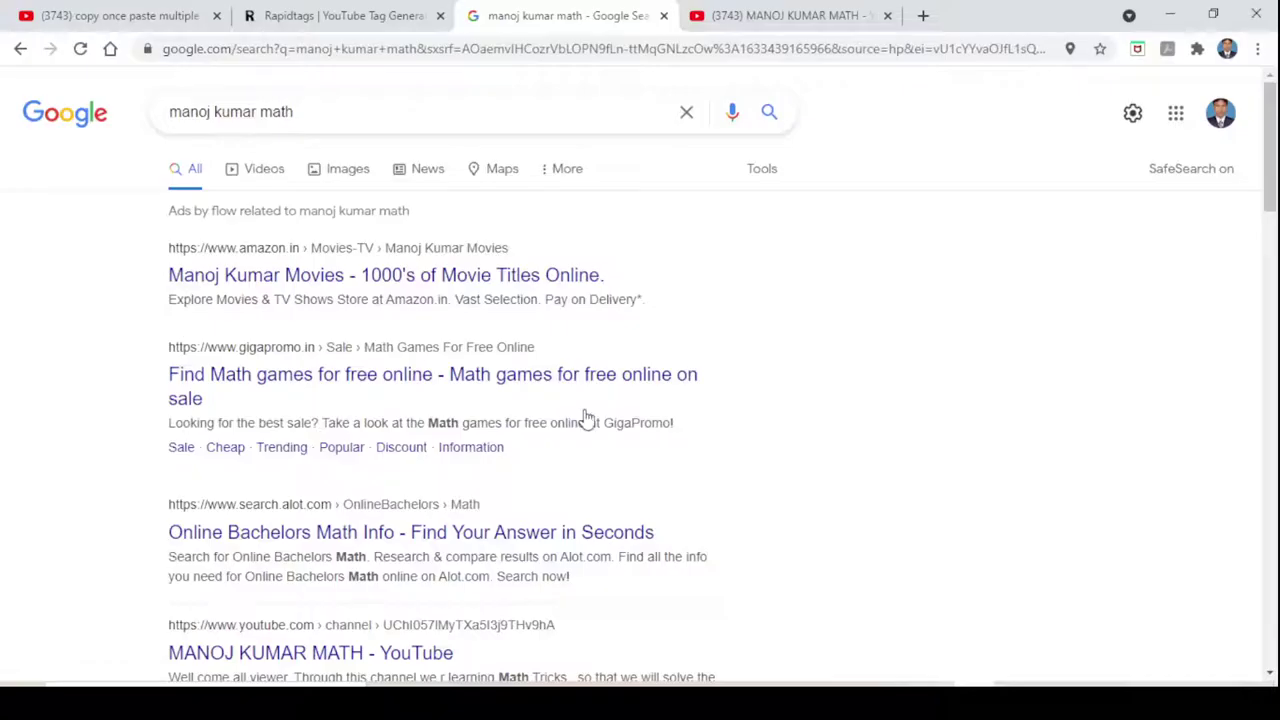
- Copy the full Google search query to the Office Clipboard
click(340, 111)
drag(330, 110, 150, 118)
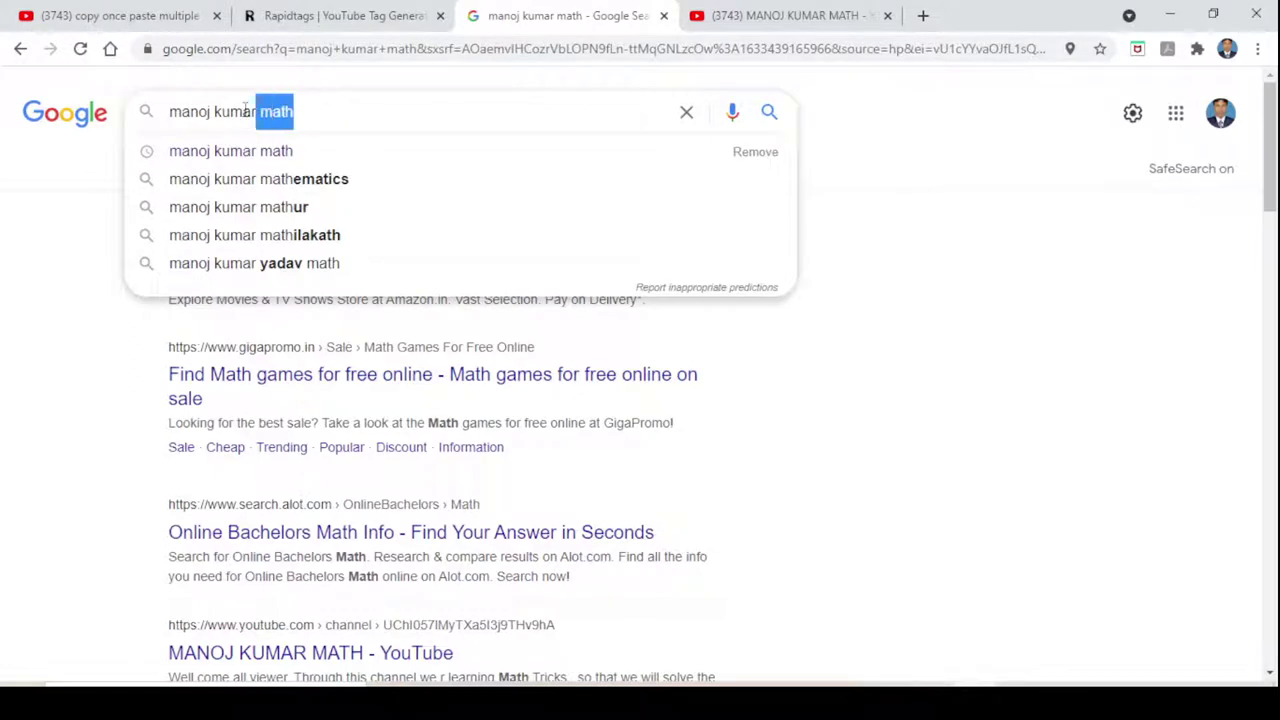
right_click(206, 120)
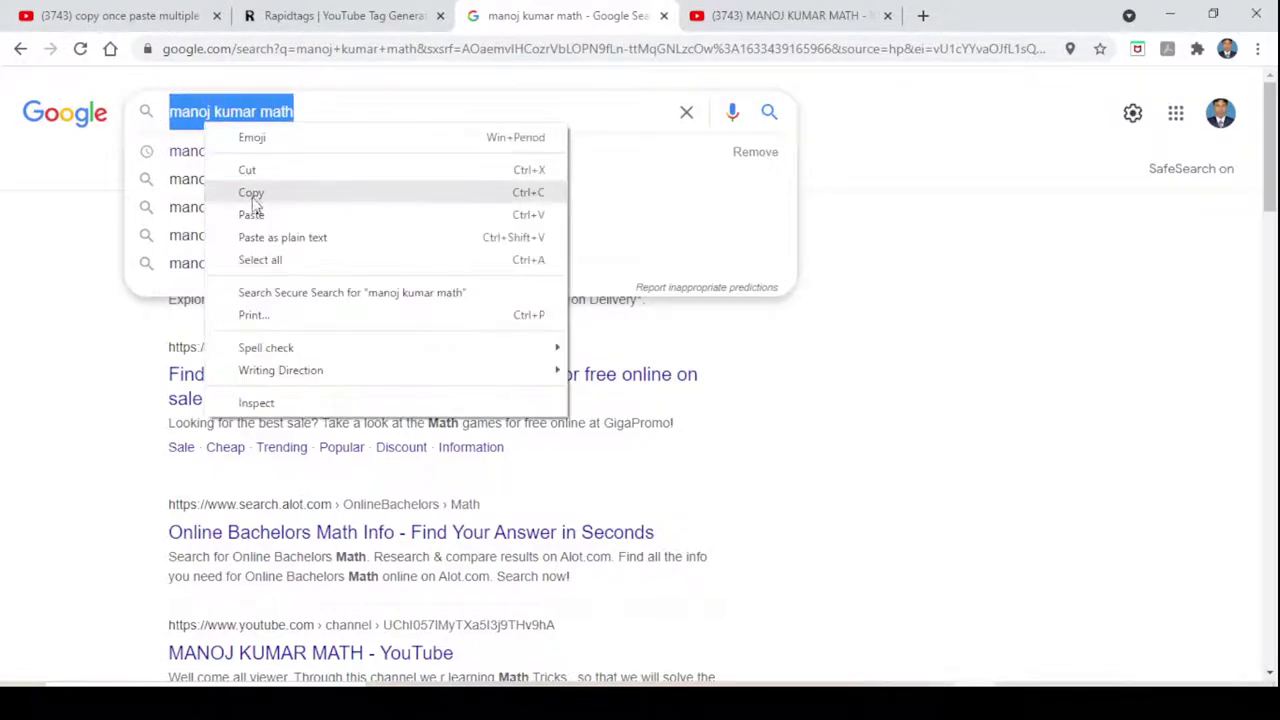
click(252, 192)
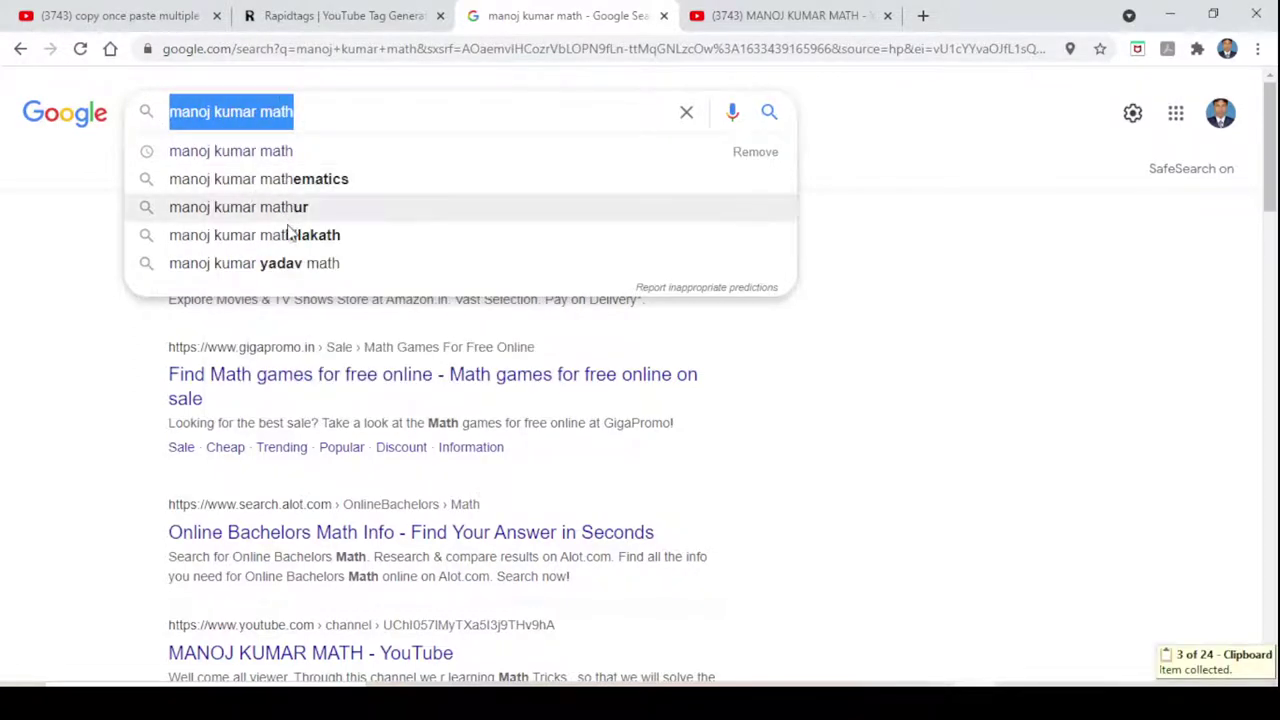
- Copy a shortened version of the search query
click(322, 113)
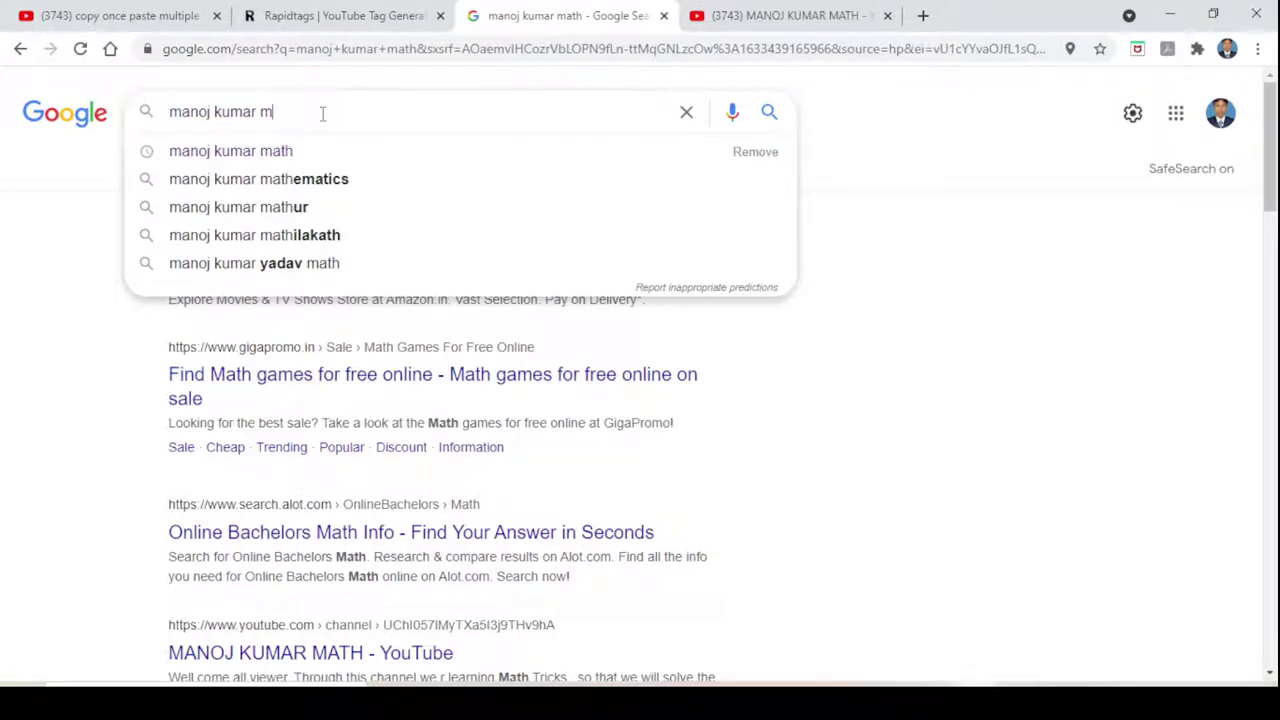
drag(264, 112, 172, 112)
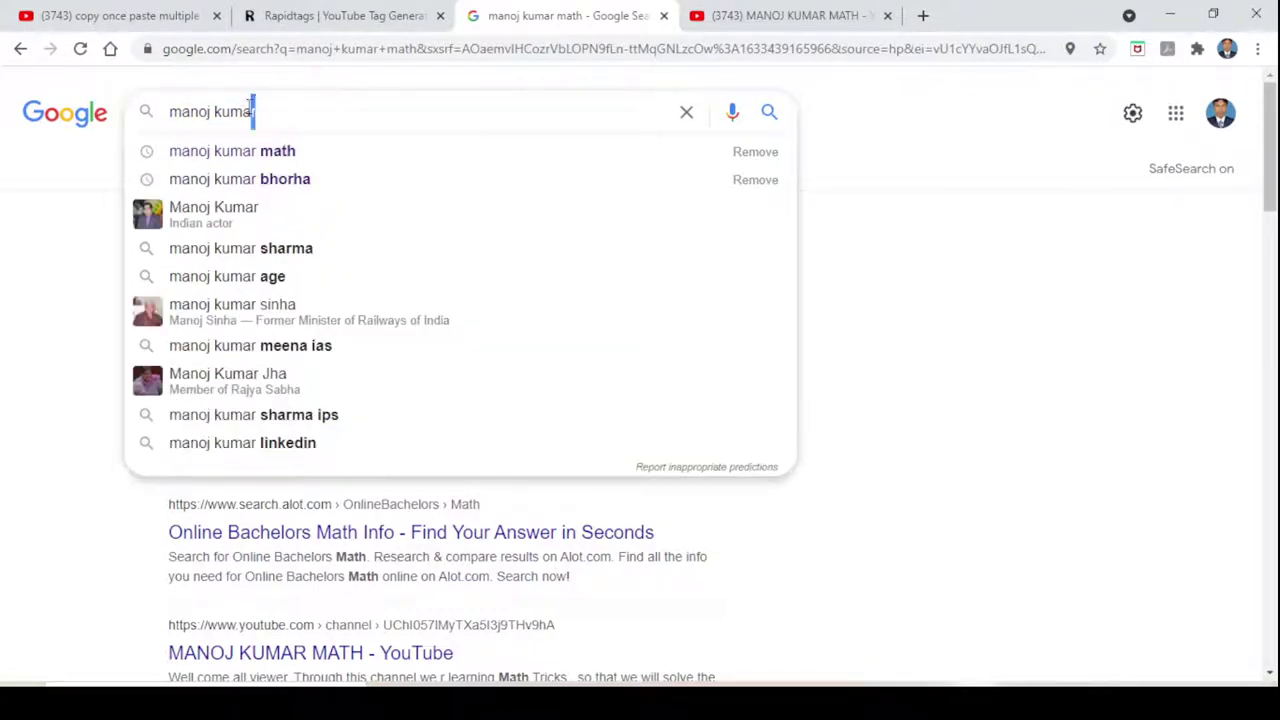
right_click(172, 112)
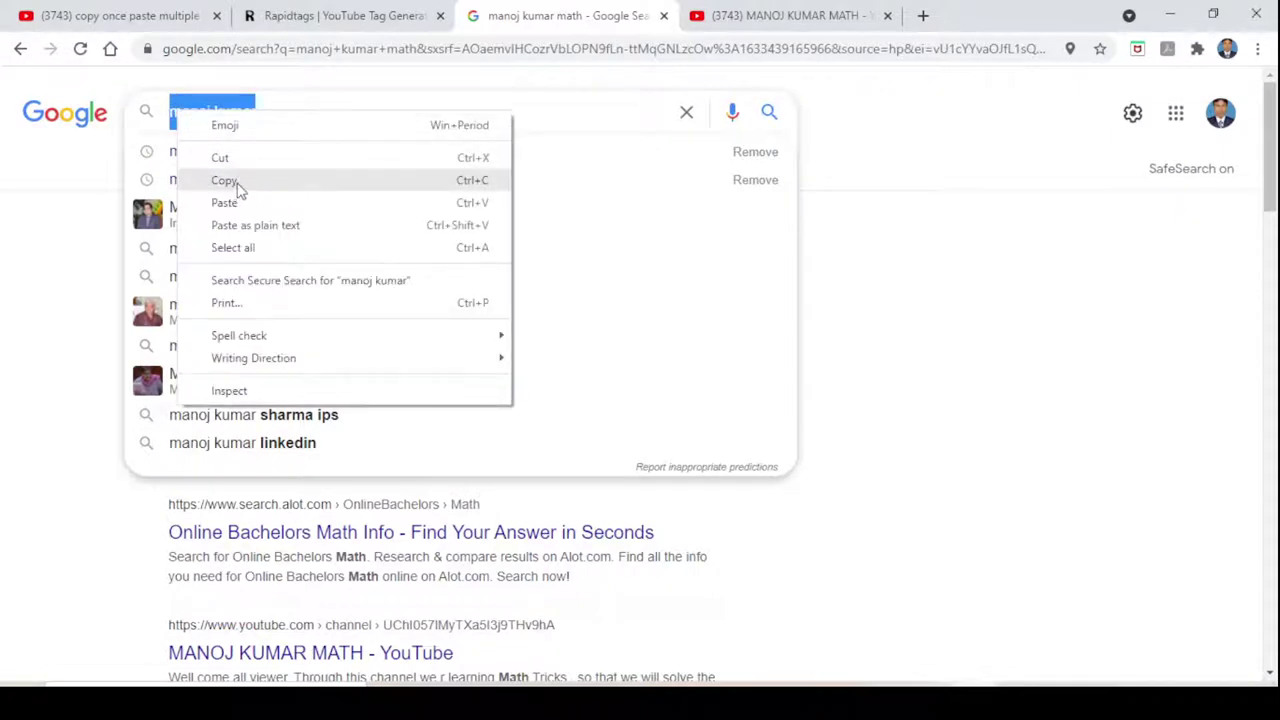
click(237, 182)
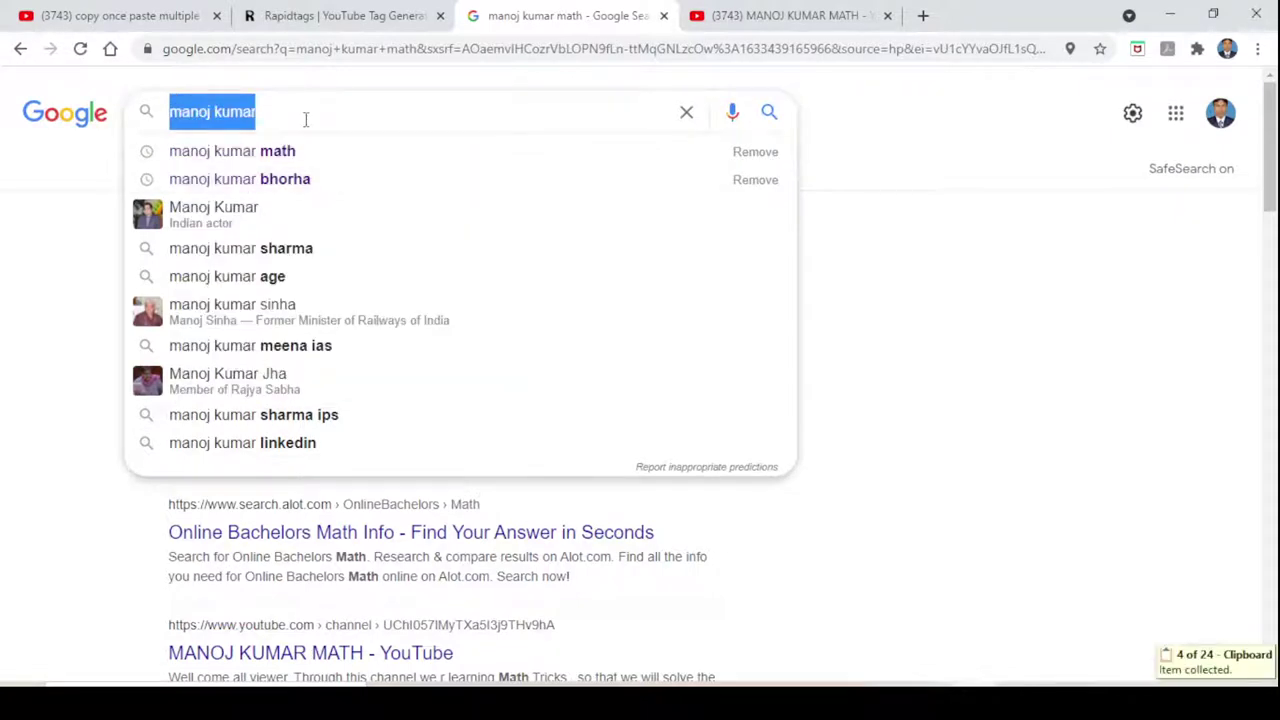
- Append a surname to the query and copy the extended query
click(306, 119)
text(s)
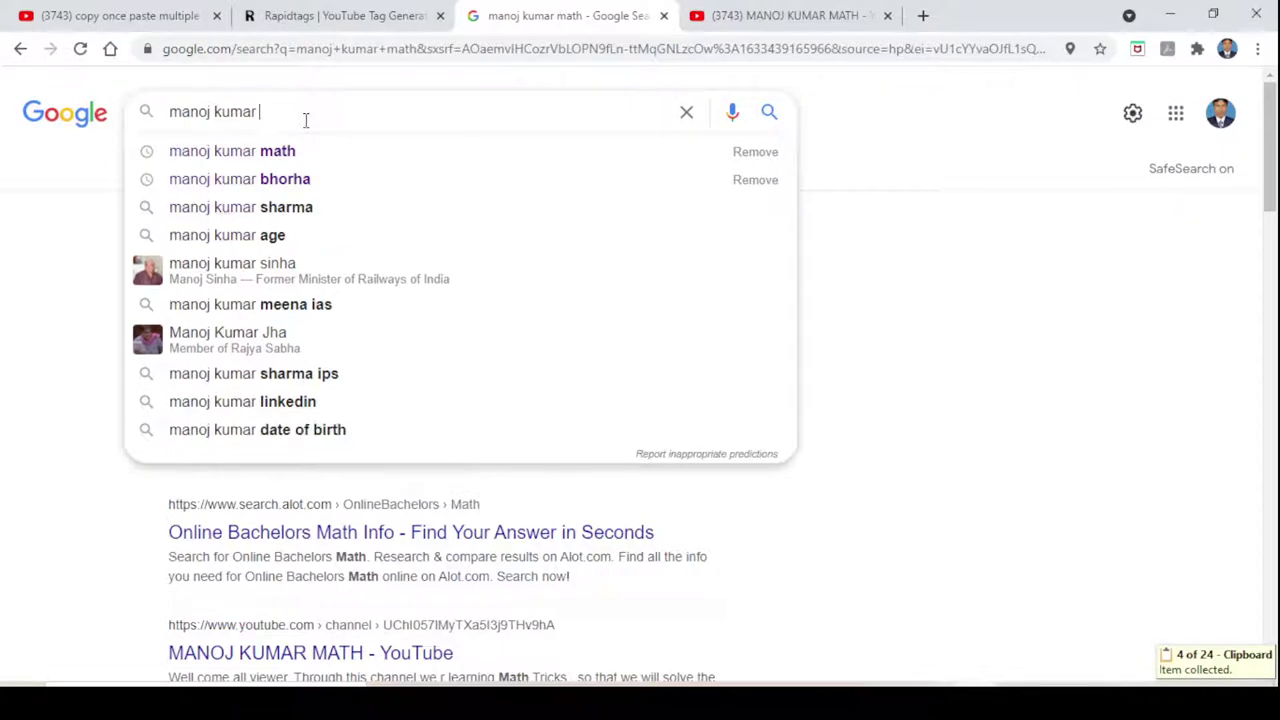
text(ingh)
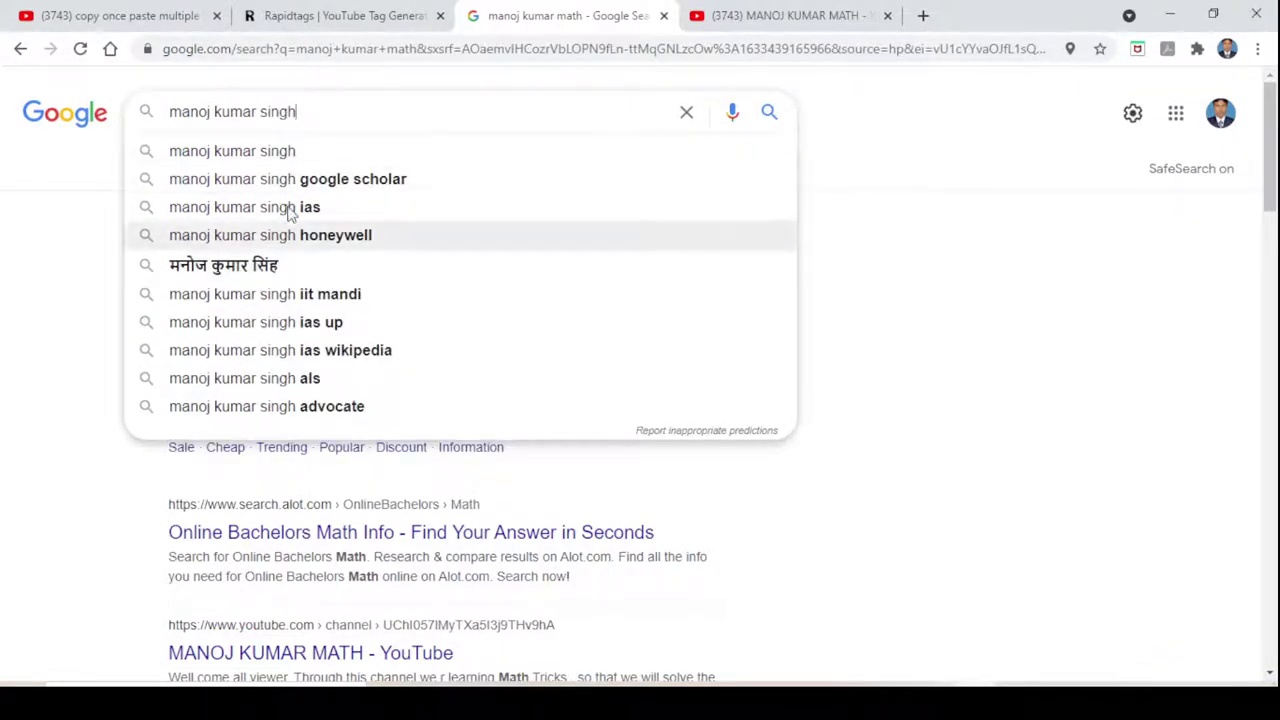
drag(302, 114, 166, 111)
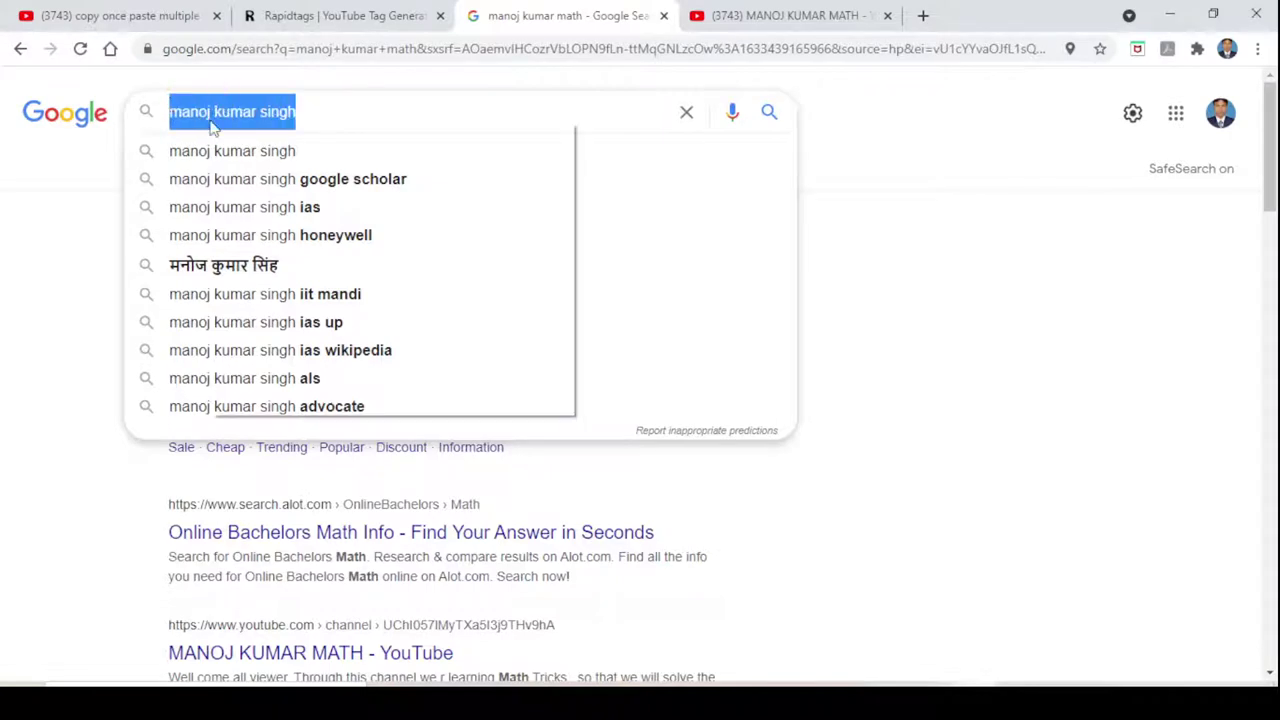
right_click(237, 120)
click(289, 191)
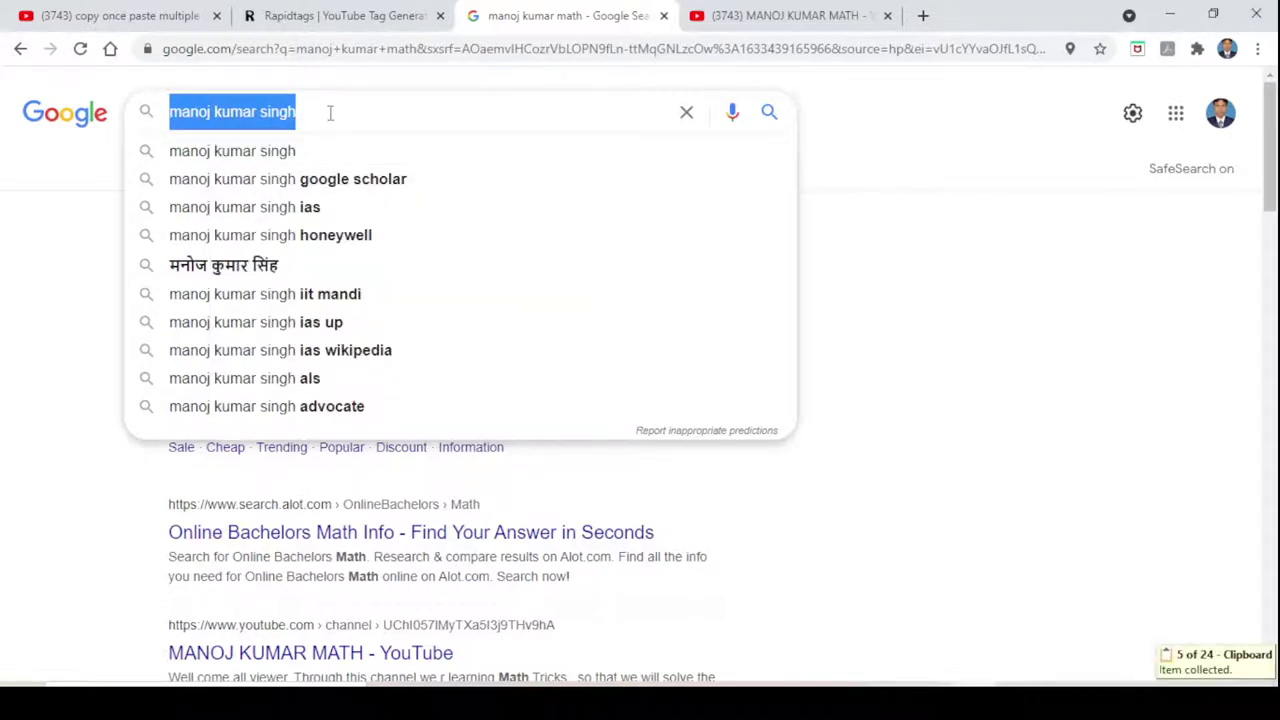
click(882, 124)
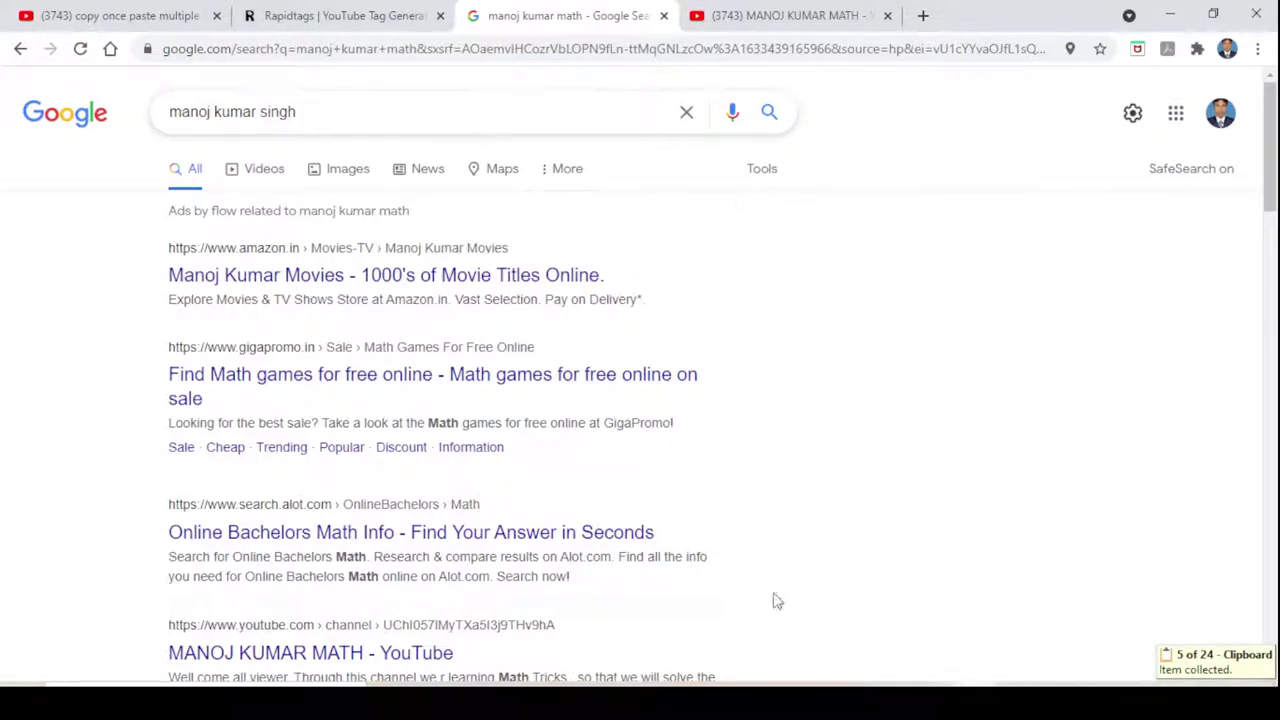
key(alt+Tab)
- Add Sheet4, paste the newest clipboard item into B1, and autofit column B
click(849, 437)
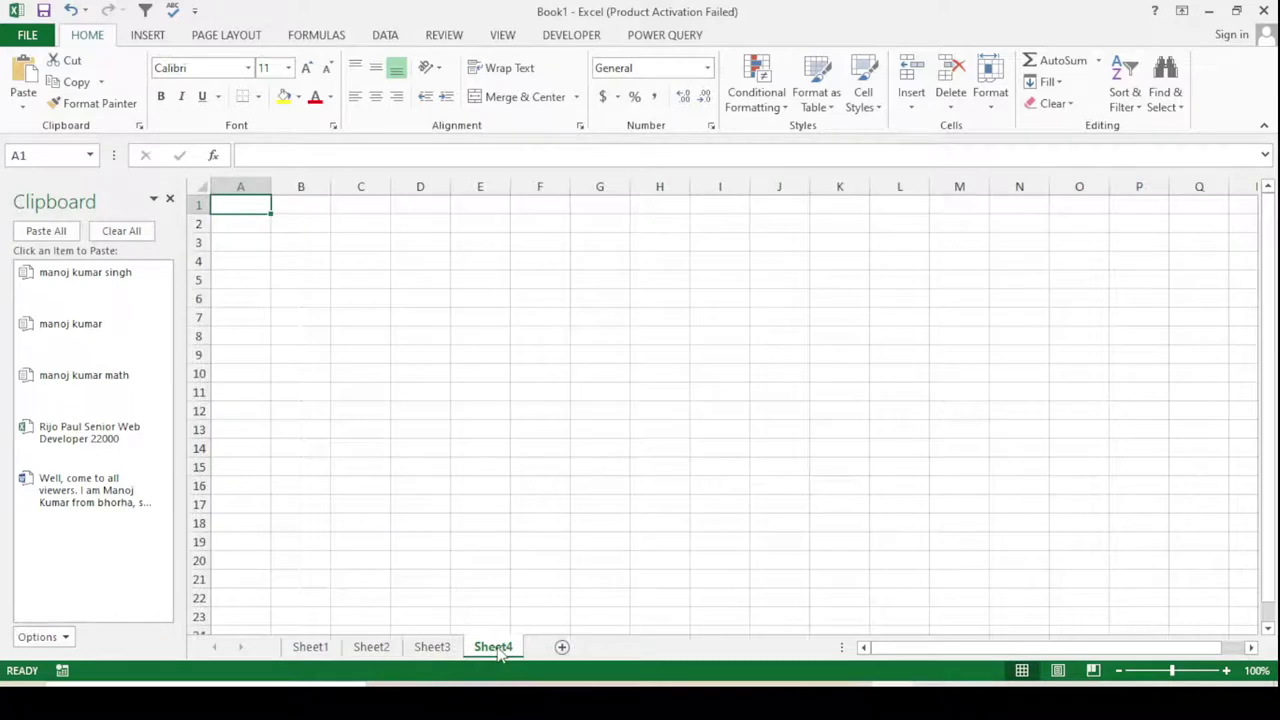
click(396, 333)
mouse_move(85, 280)
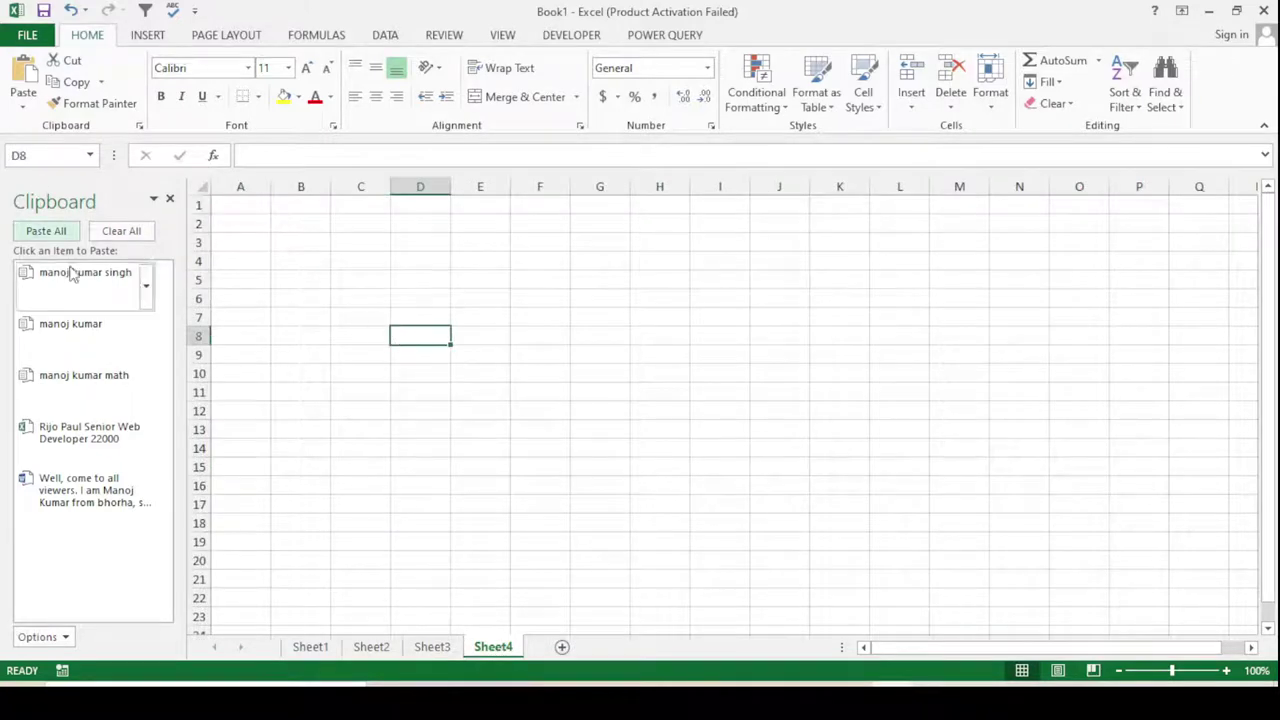
click(307, 206)
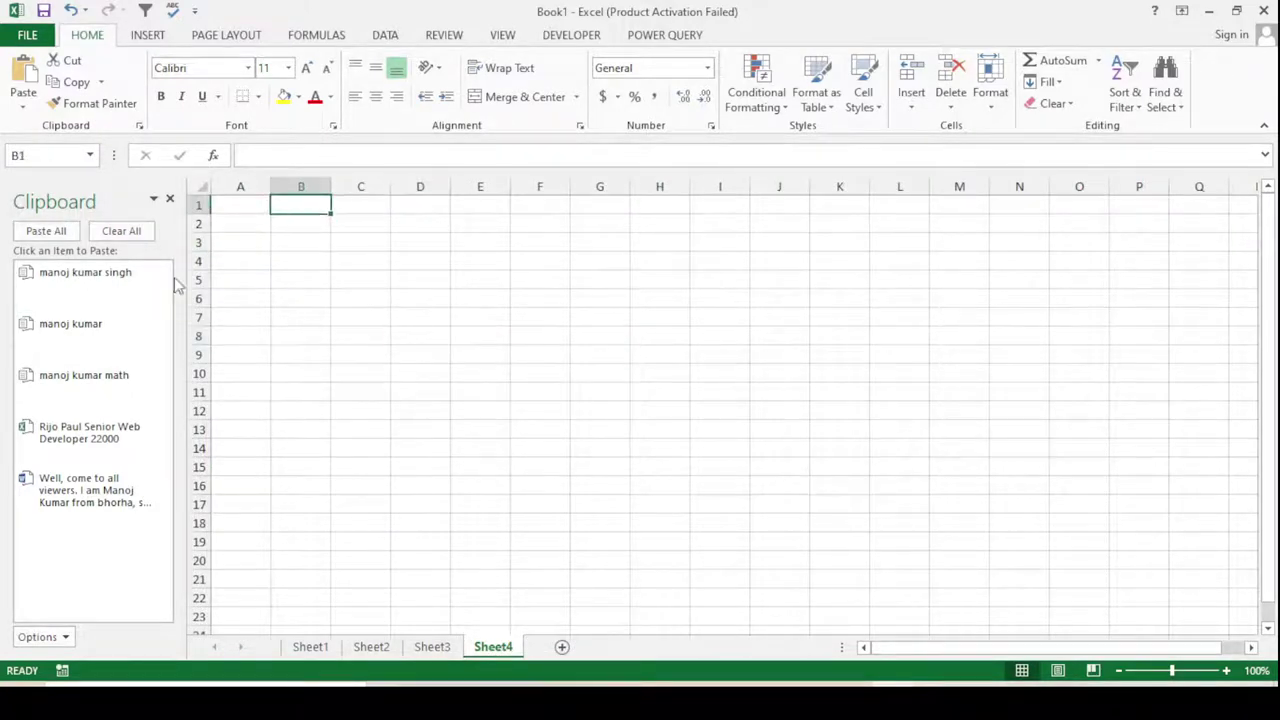
click(48, 282)
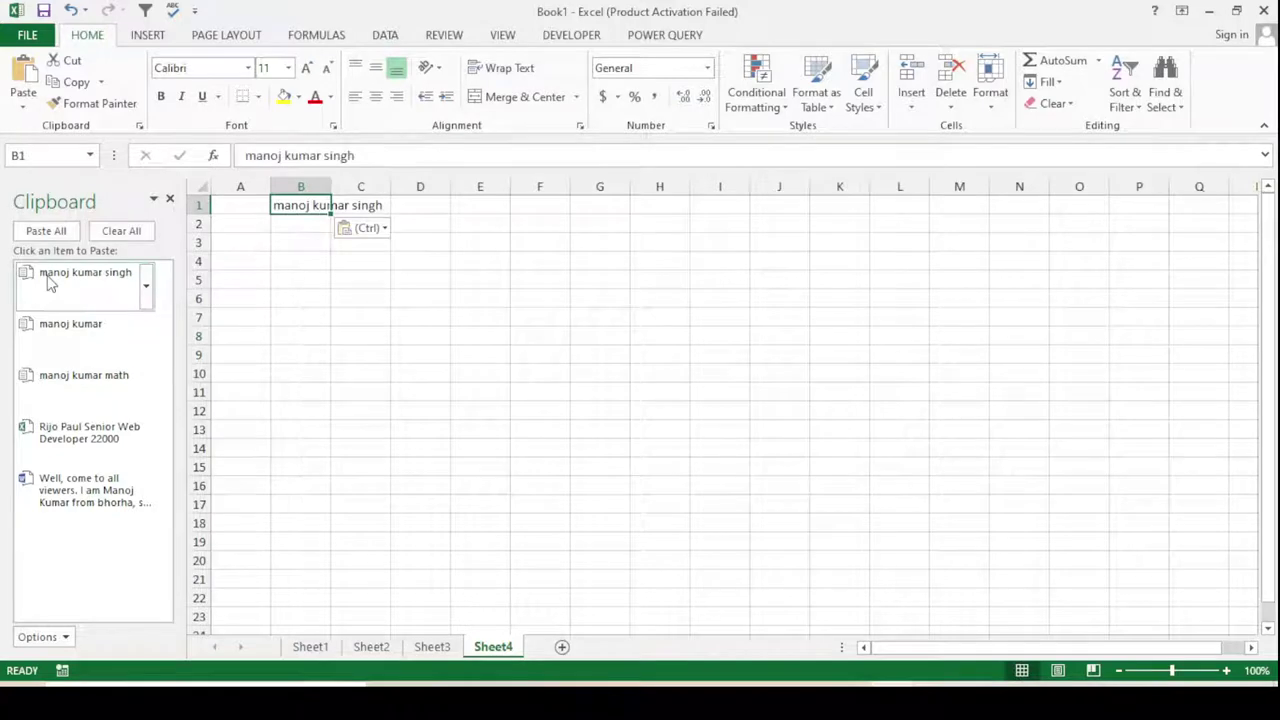
double_click(331, 187)
- Paste the third clipboard item into B4 and the two-word name entry into B8
click(309, 260)
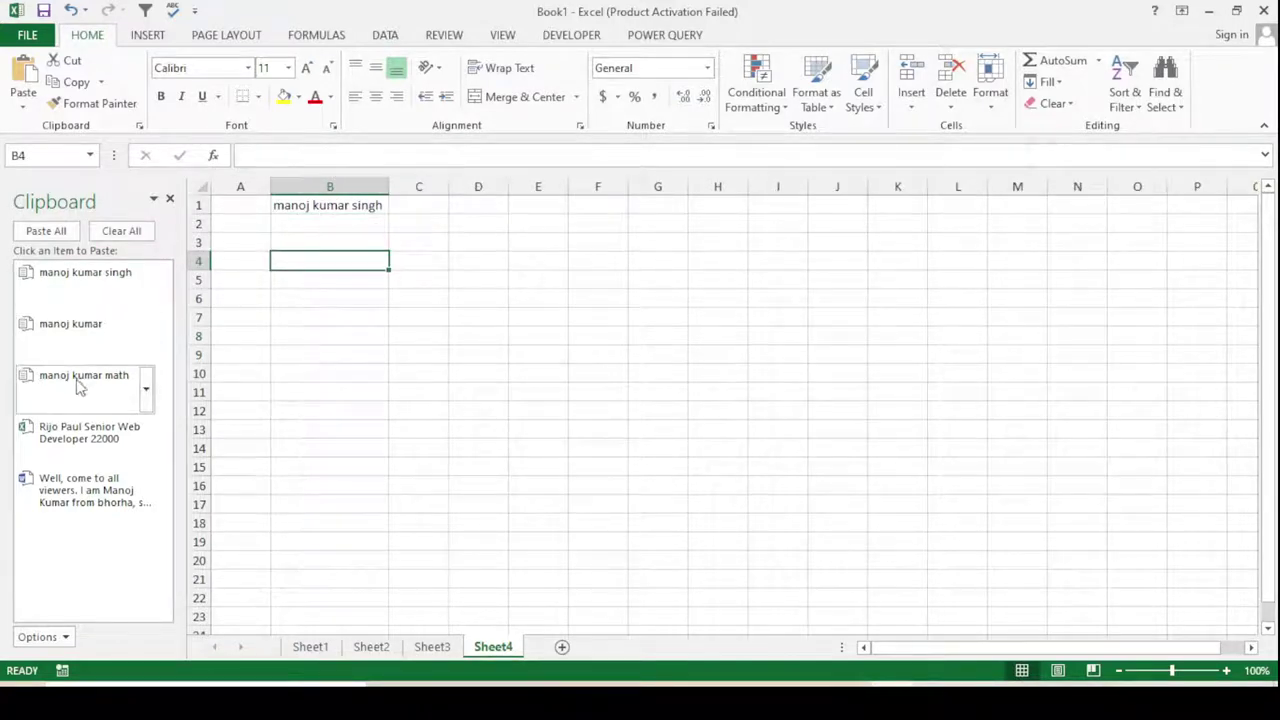
click(80, 384)
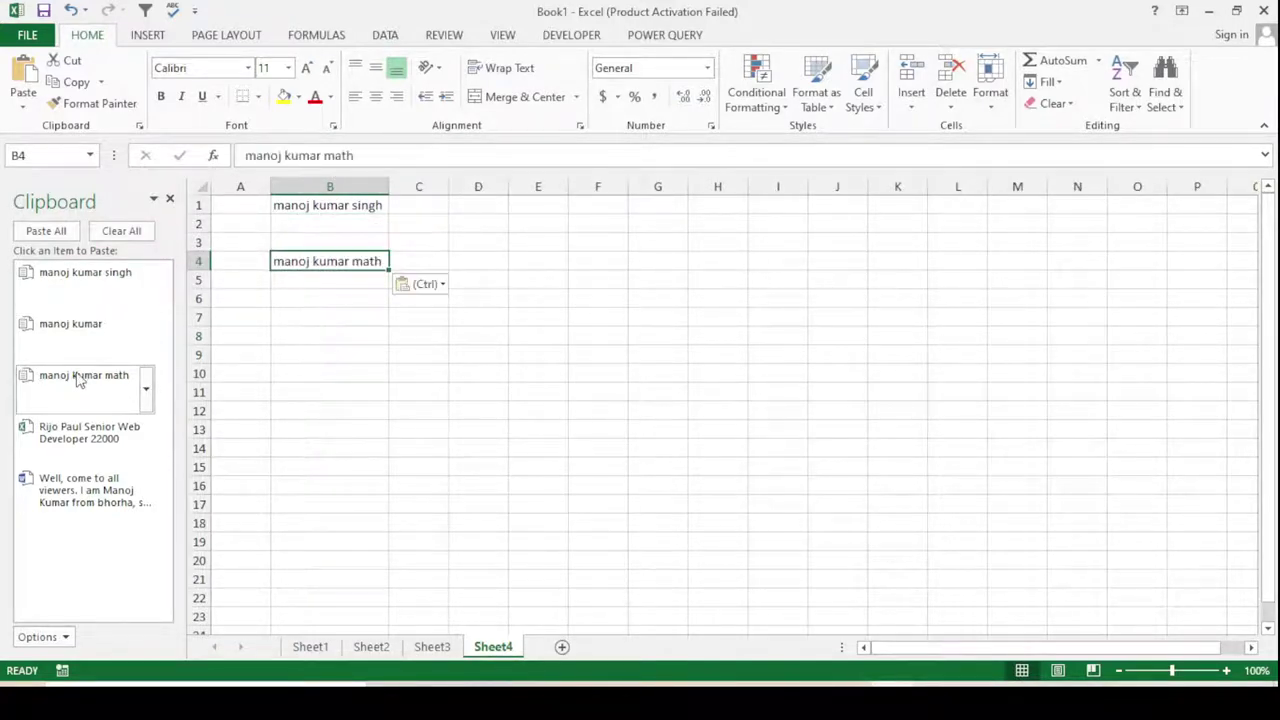
click(330, 296)
click(350, 261)
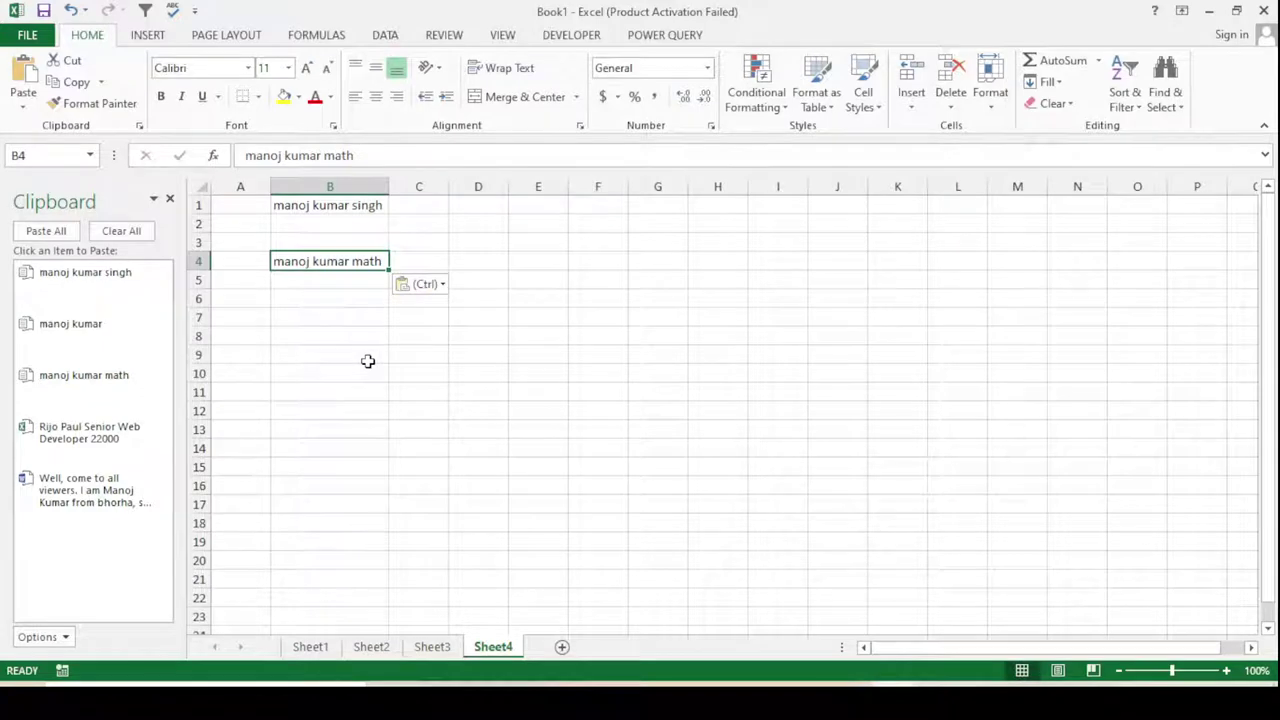
click(330, 340)
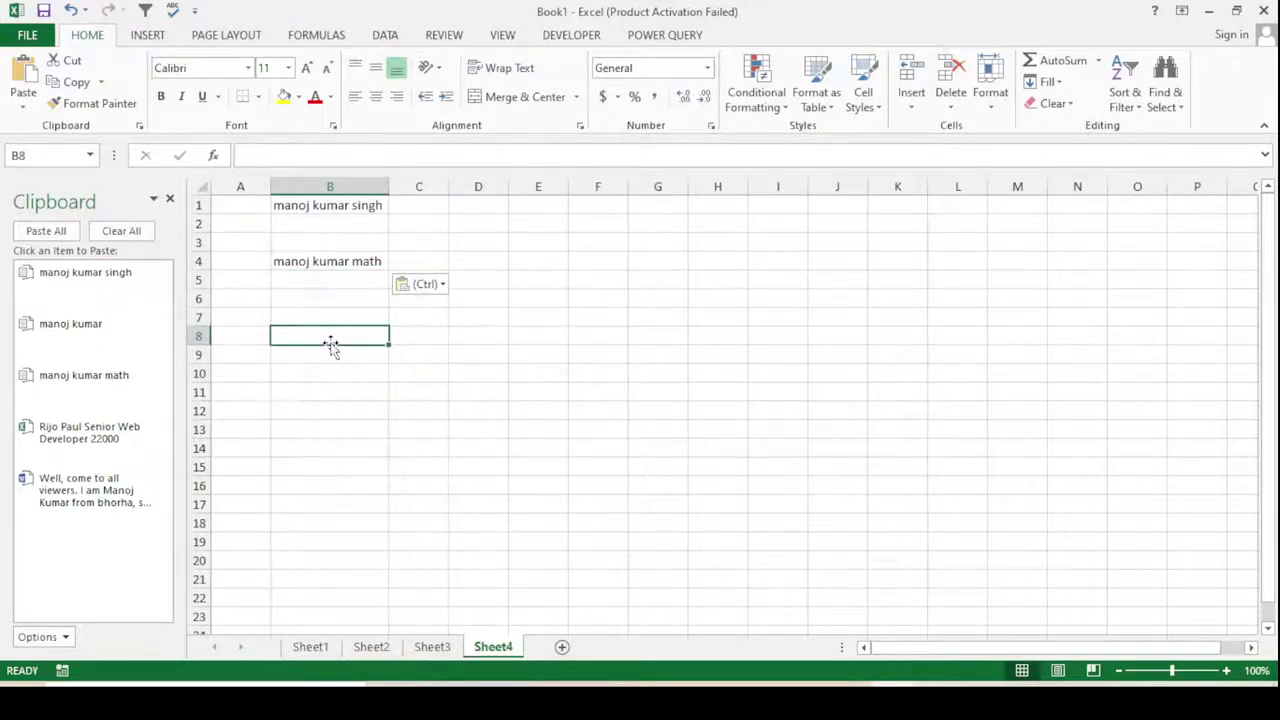
click(58, 330)
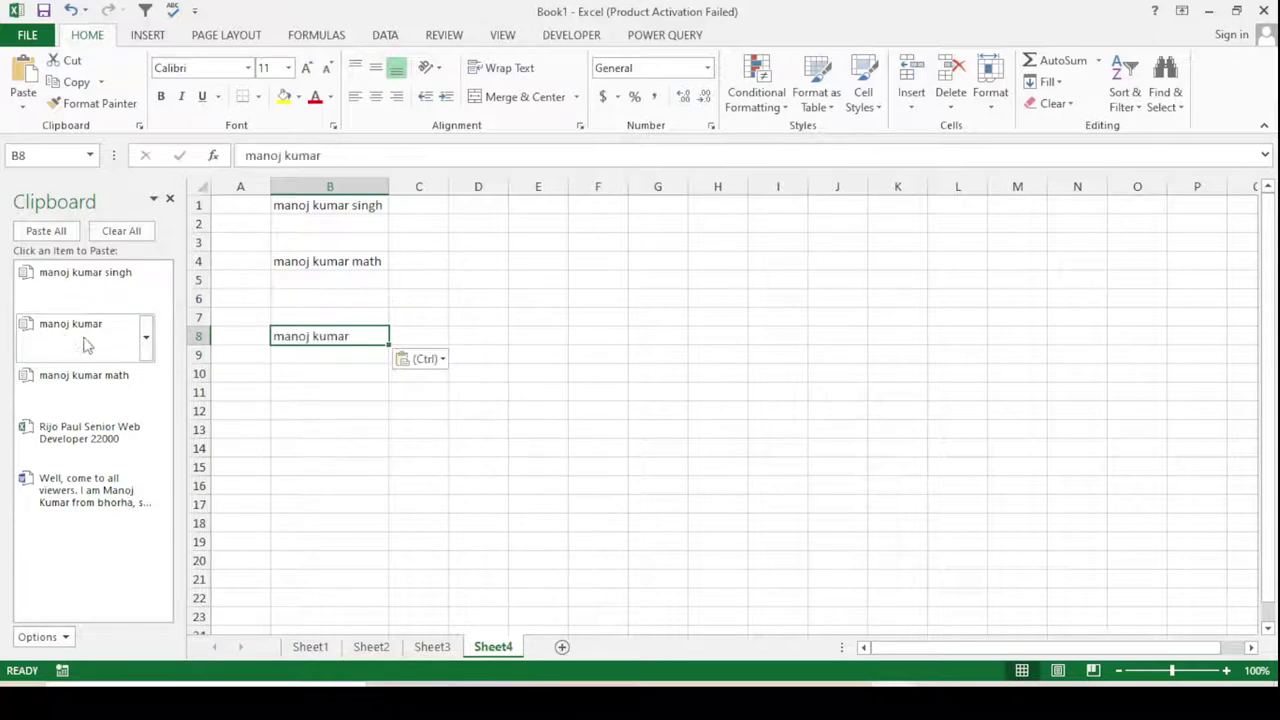
click(305, 411)
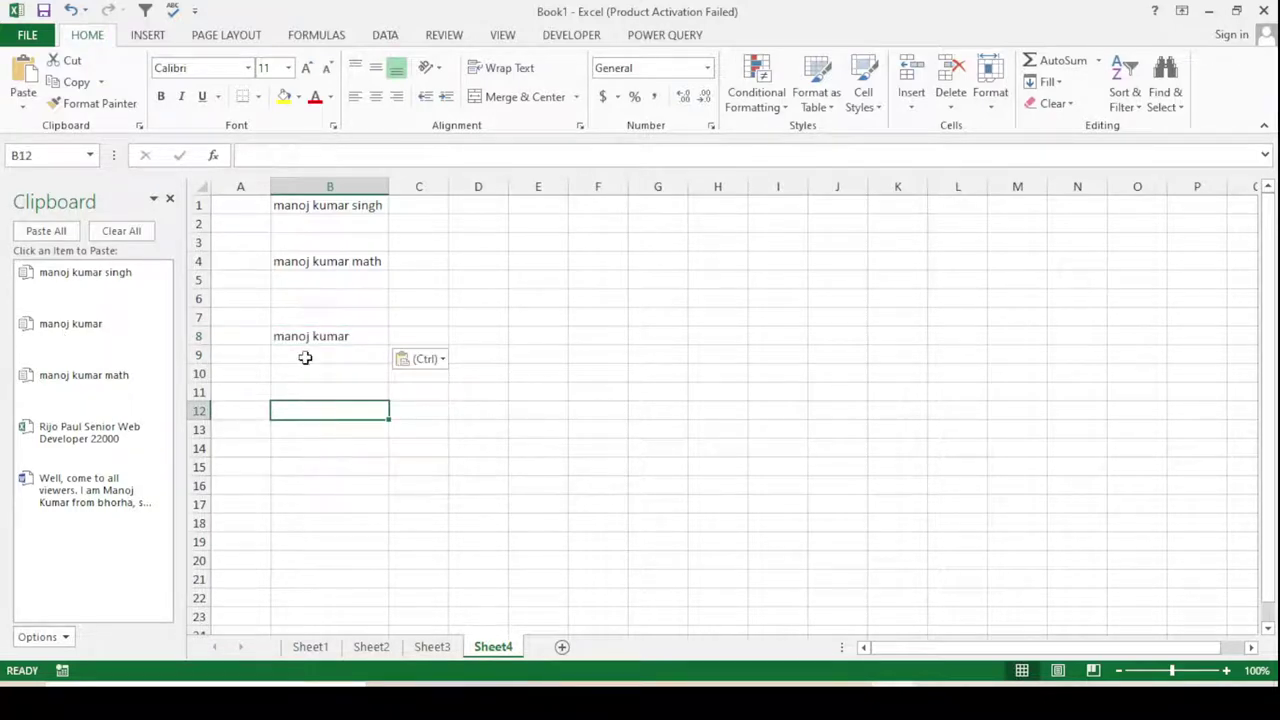
click(329, 298)
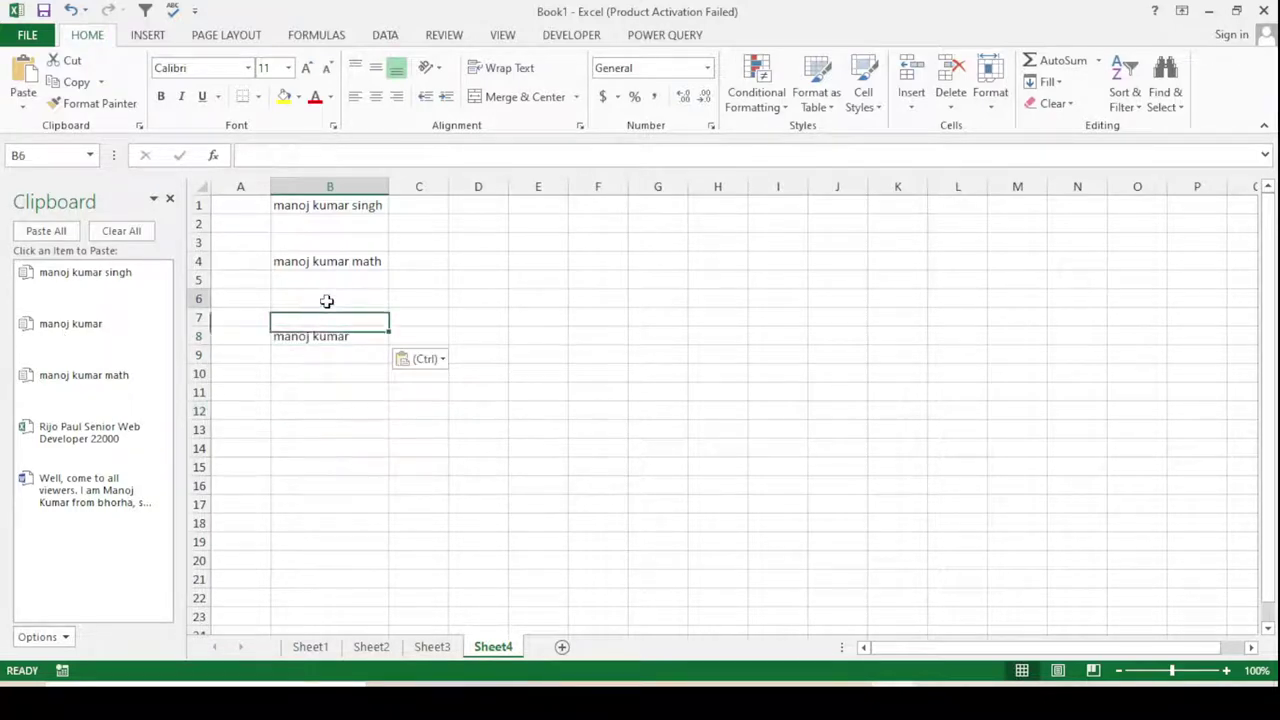
- Paste the welcome paragraph into B6, wrap it, and widen column B
click(75, 497)
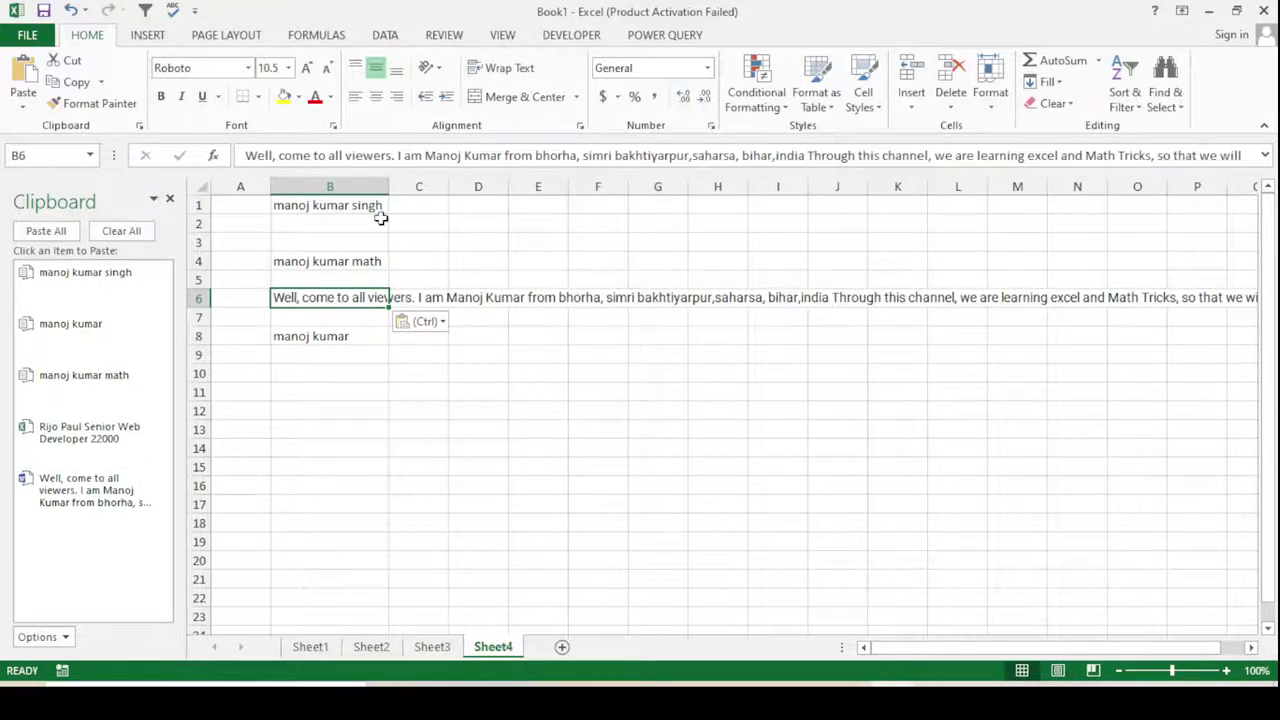
click(497, 67)
scroll(335, 353, down, 3)
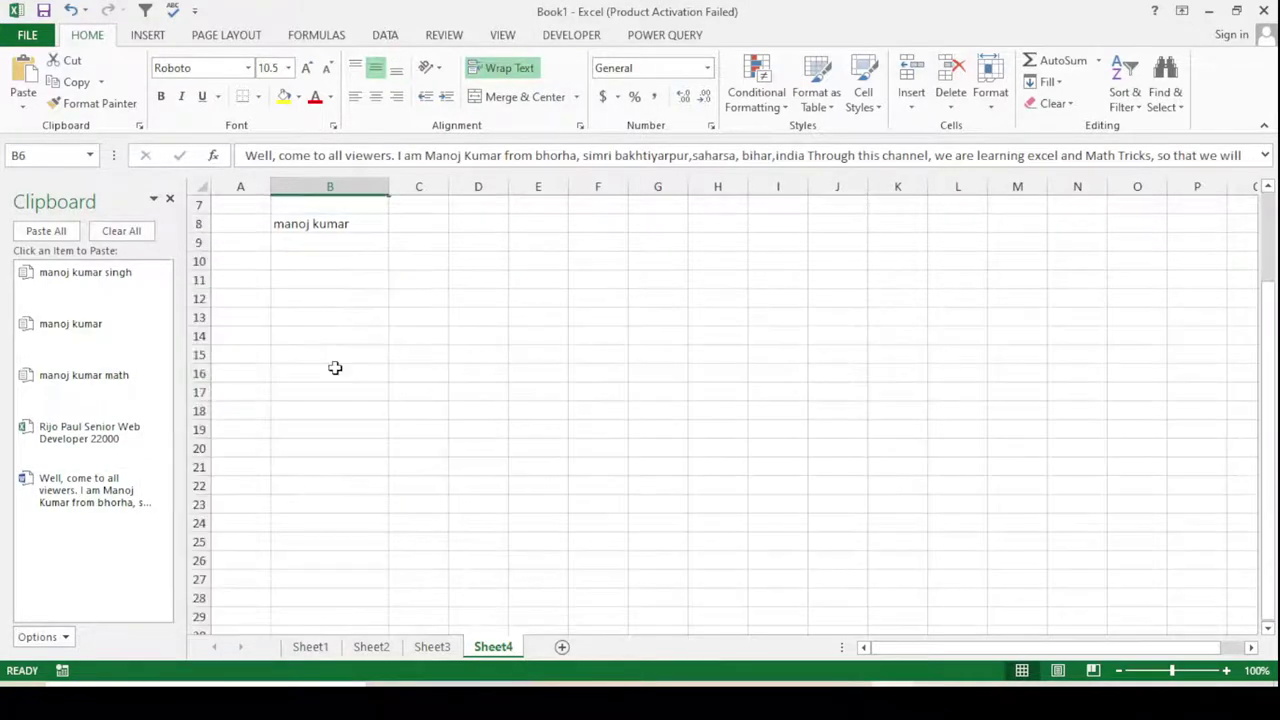
scroll(335, 360, up, 3)
drag(386, 181, 562, 183)
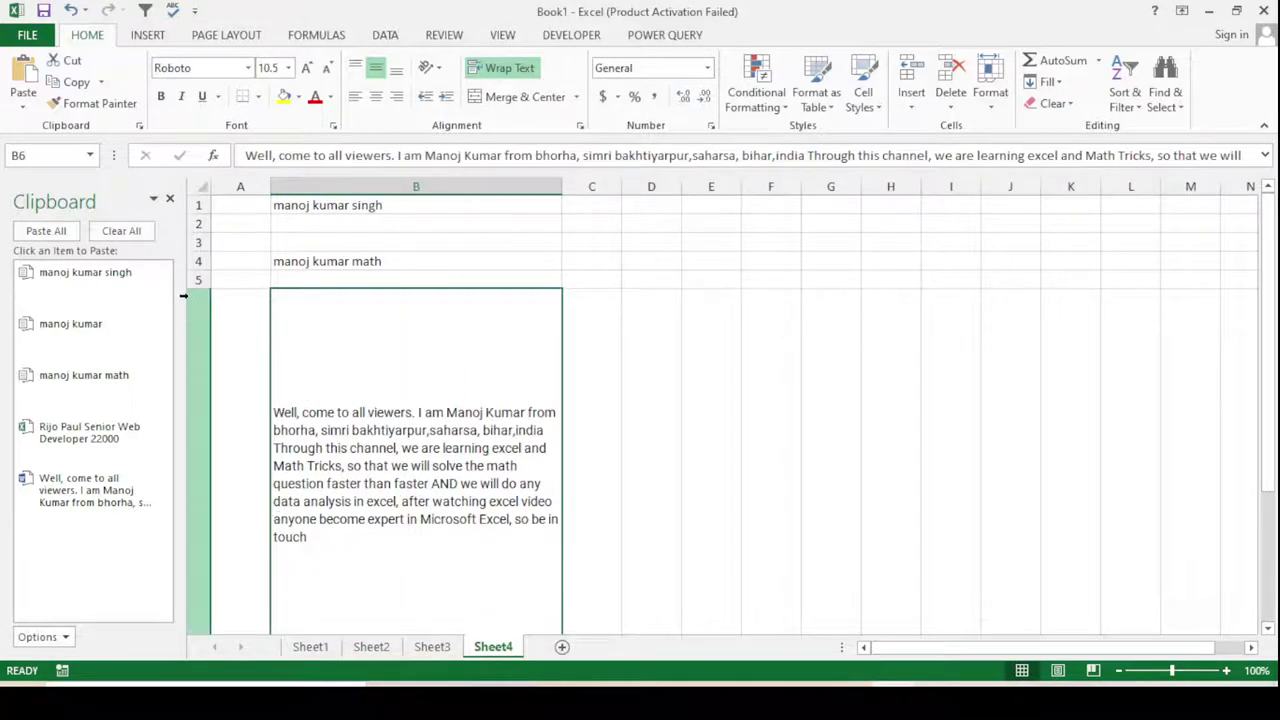
- Apply B4's formatting to B6 with Format Painter and re-wrap the paragraph
click(287, 259)
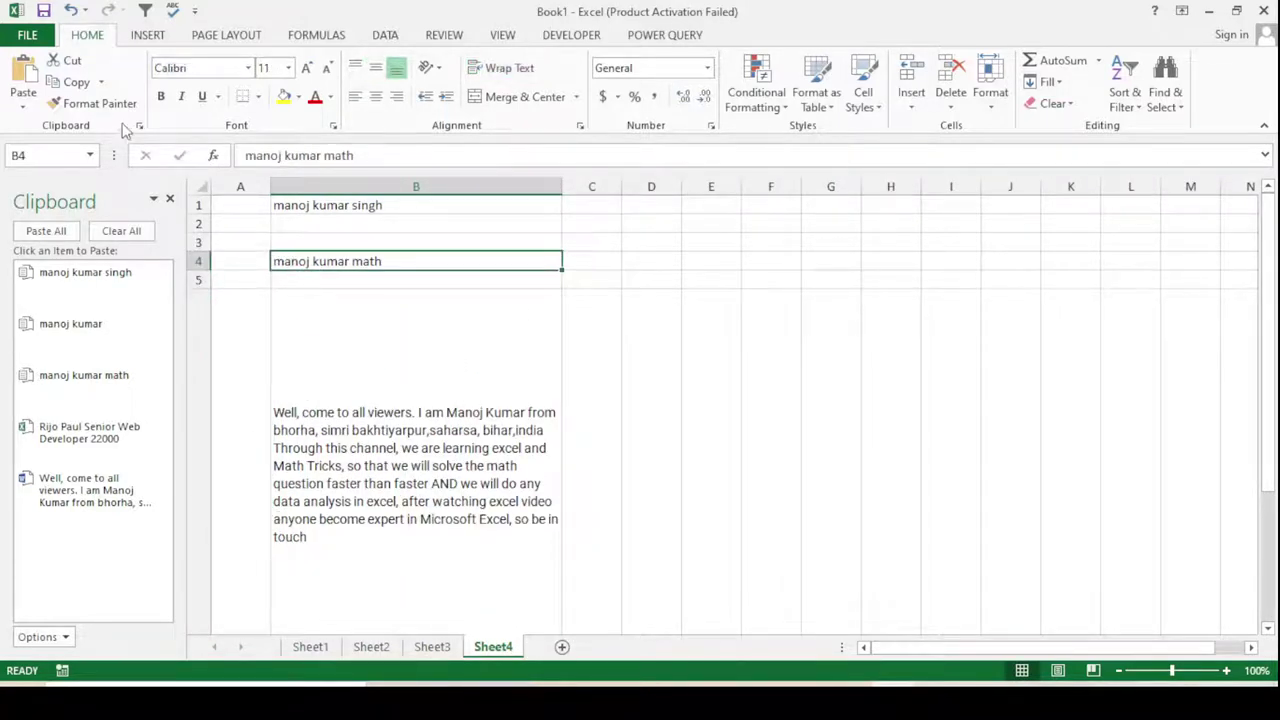
click(120, 103)
click(369, 369)
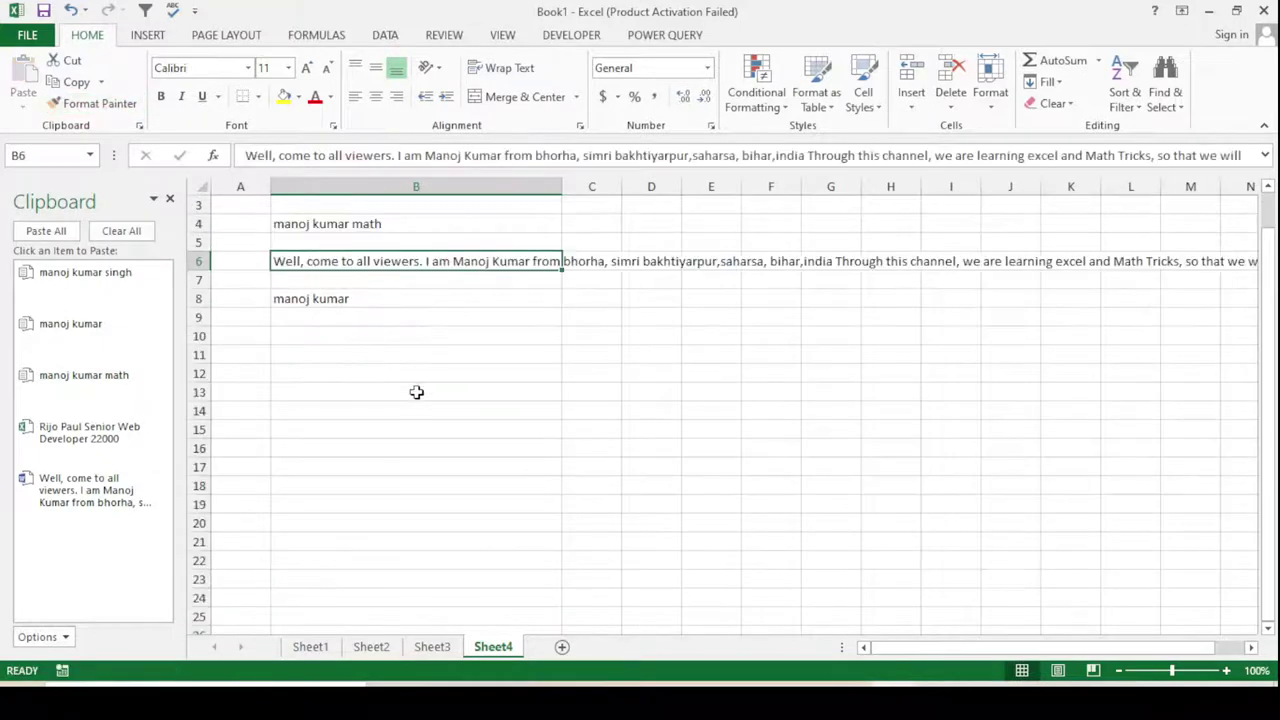
click(426, 357)
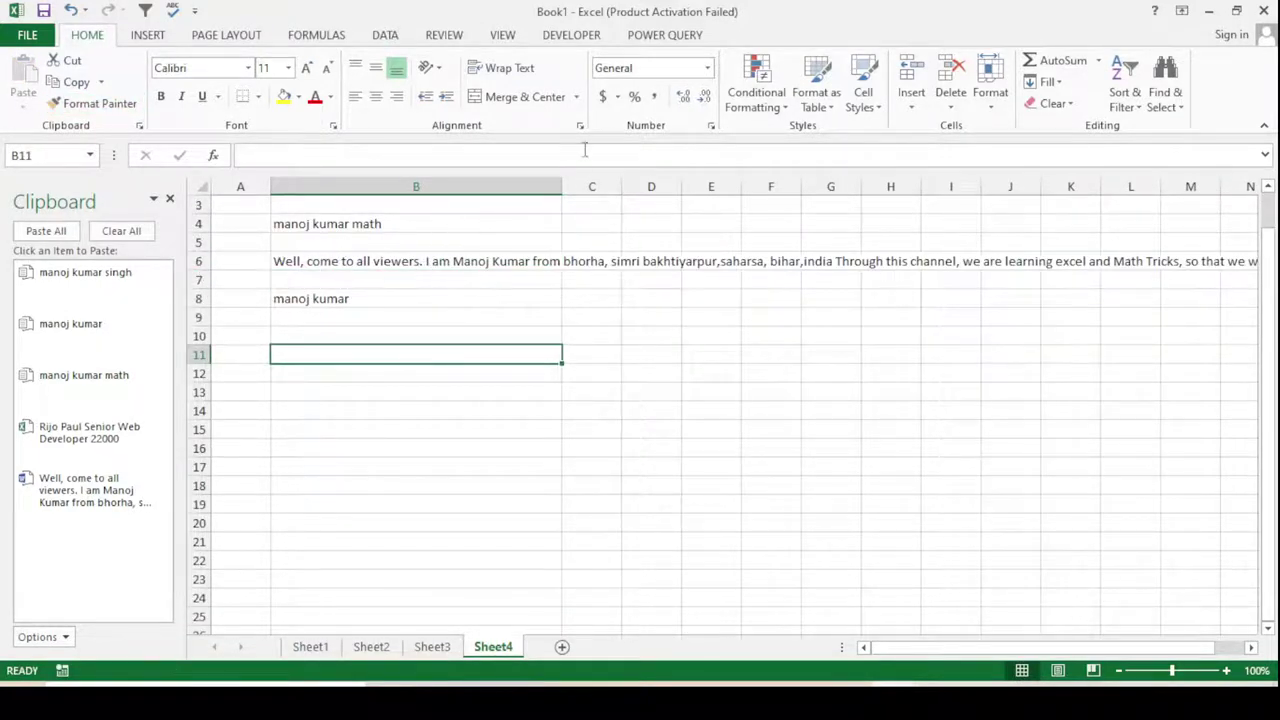
click(480, 263)
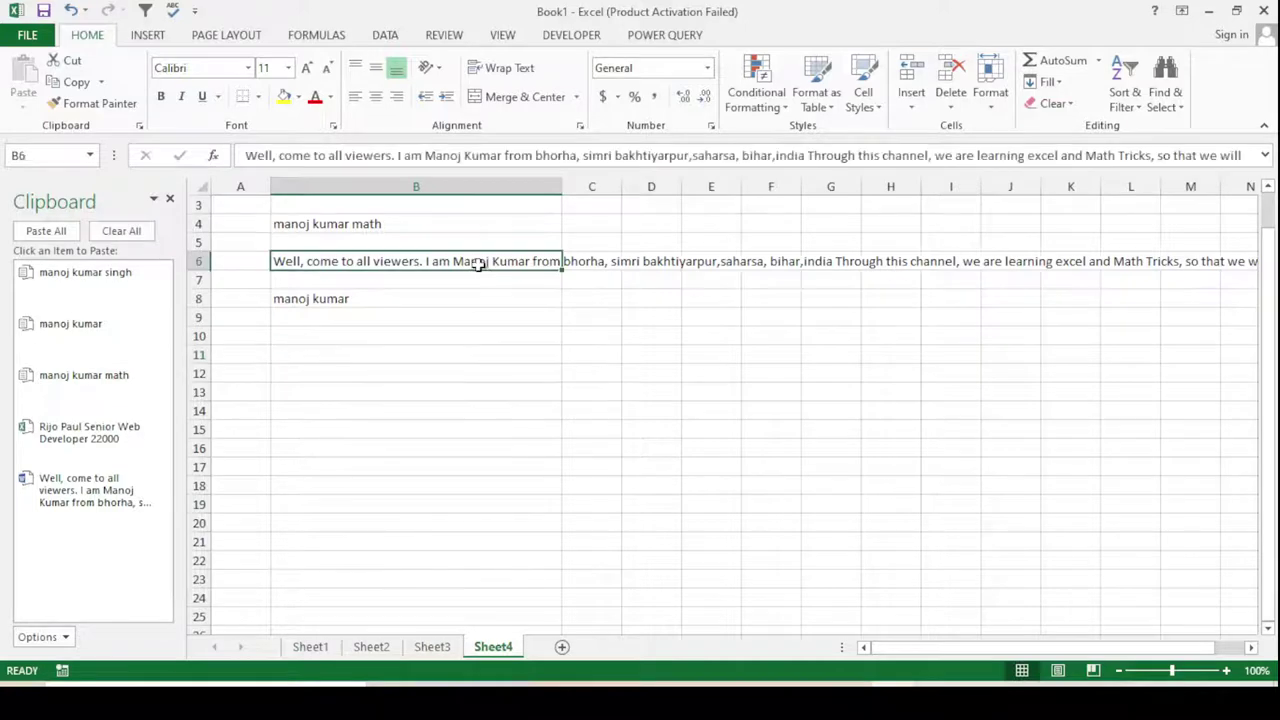
click(508, 68)
click(405, 461)
scroll(405, 461, up, 1)
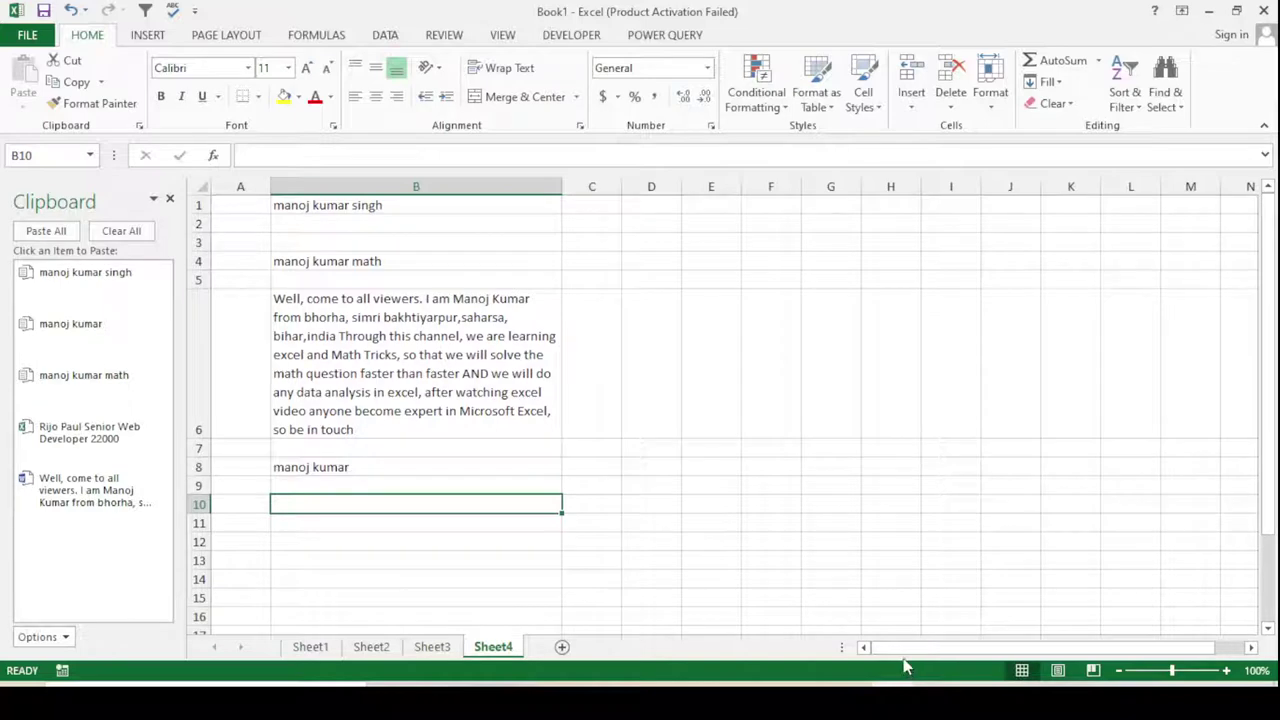
click(472, 487)
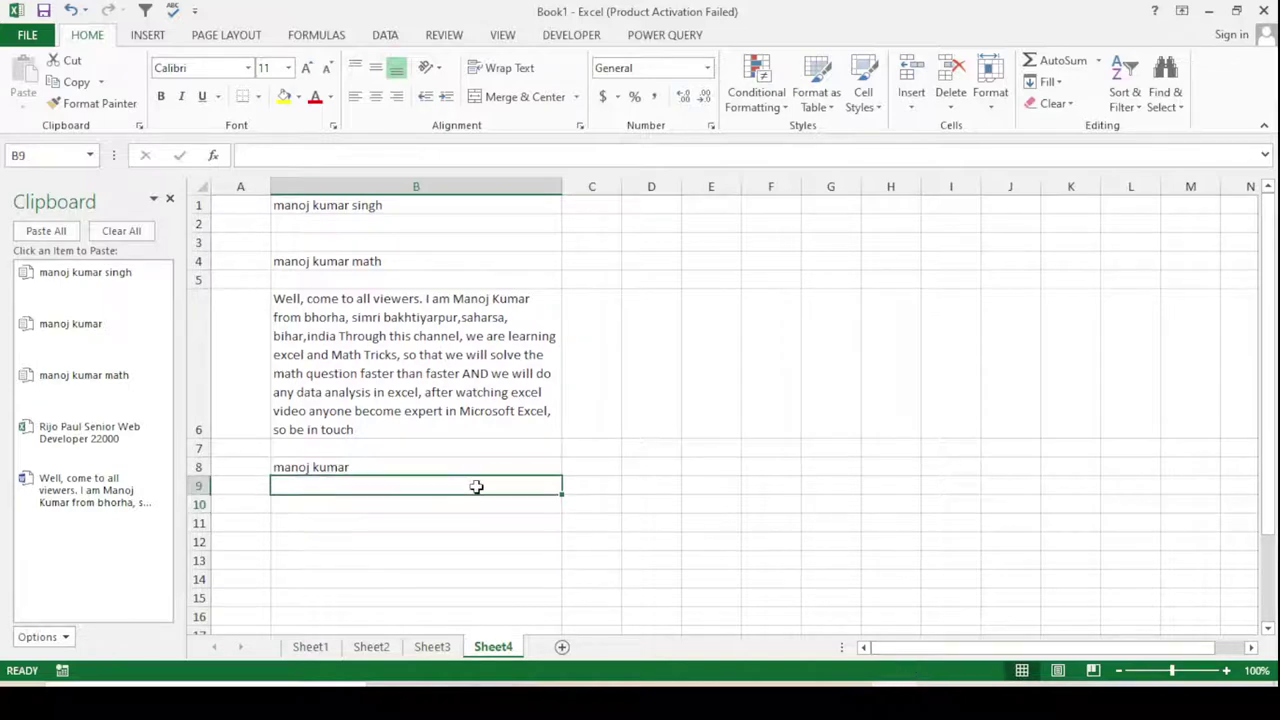
click(362, 367)
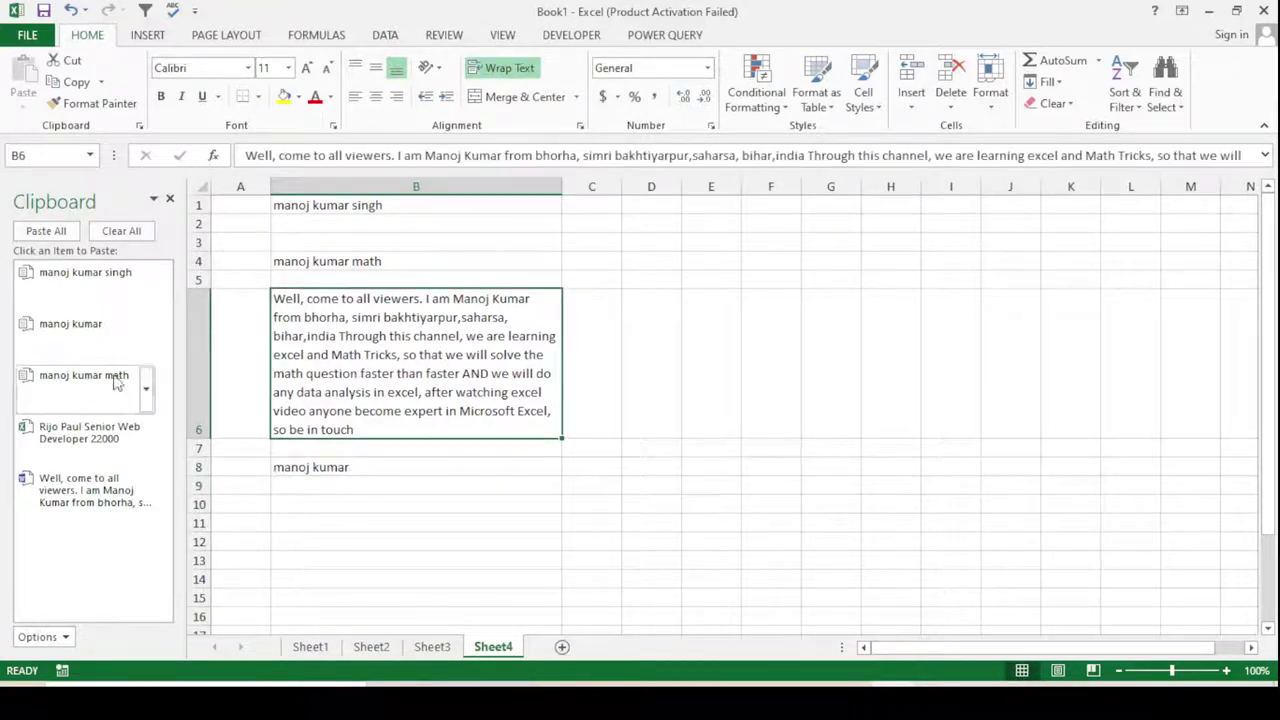
- Highlight the name text in Chrome's search box and return to Excel
key(alt+Tab)
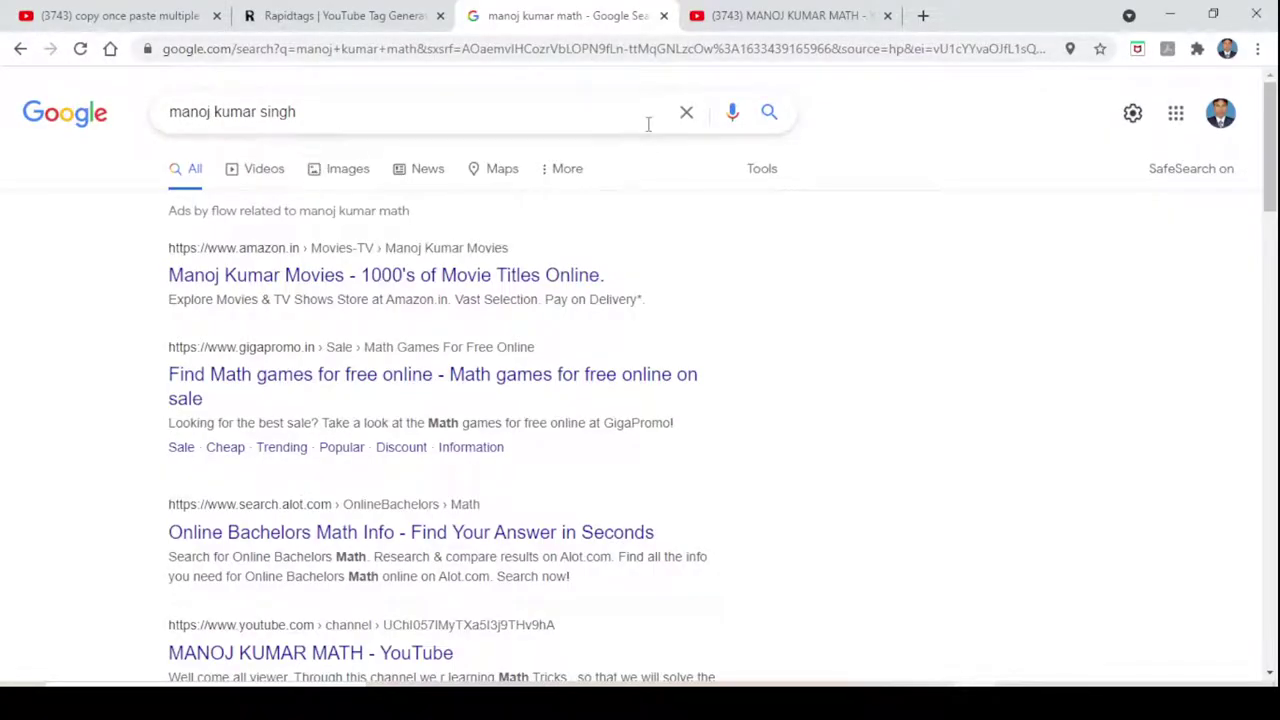
drag(322, 113, 143, 114)
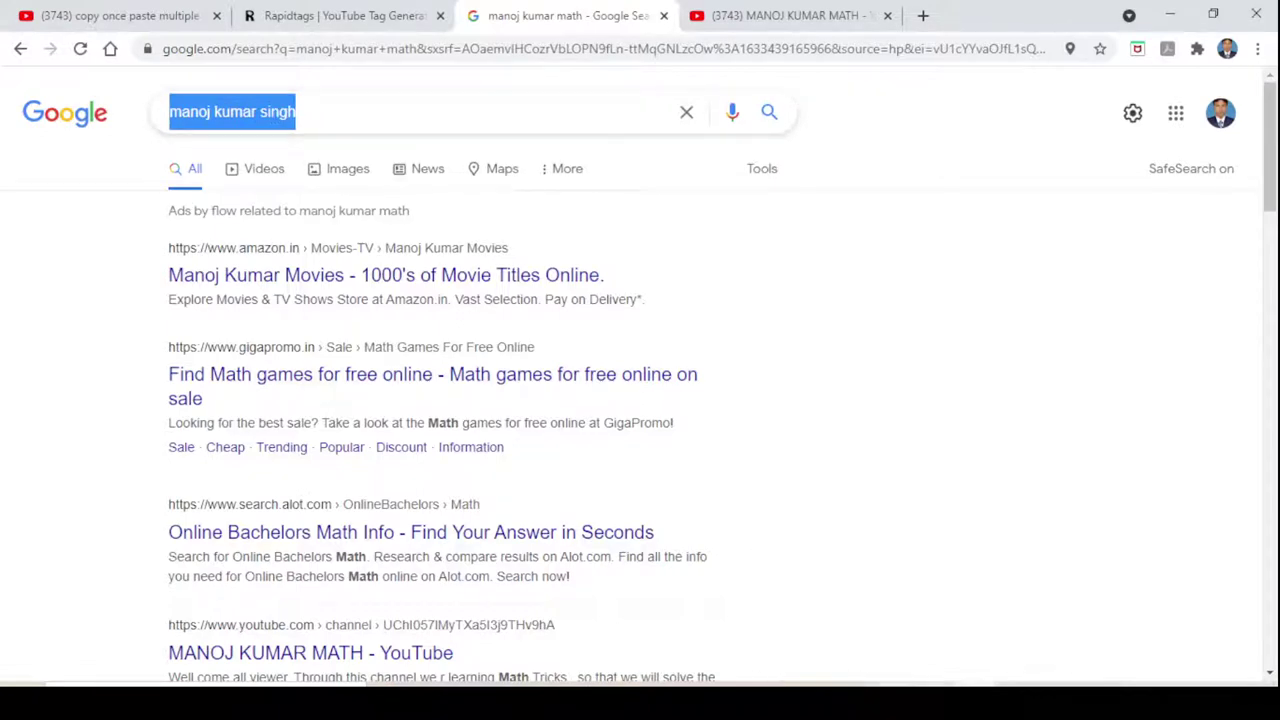
key(alt+Tab)
click(655, 430)
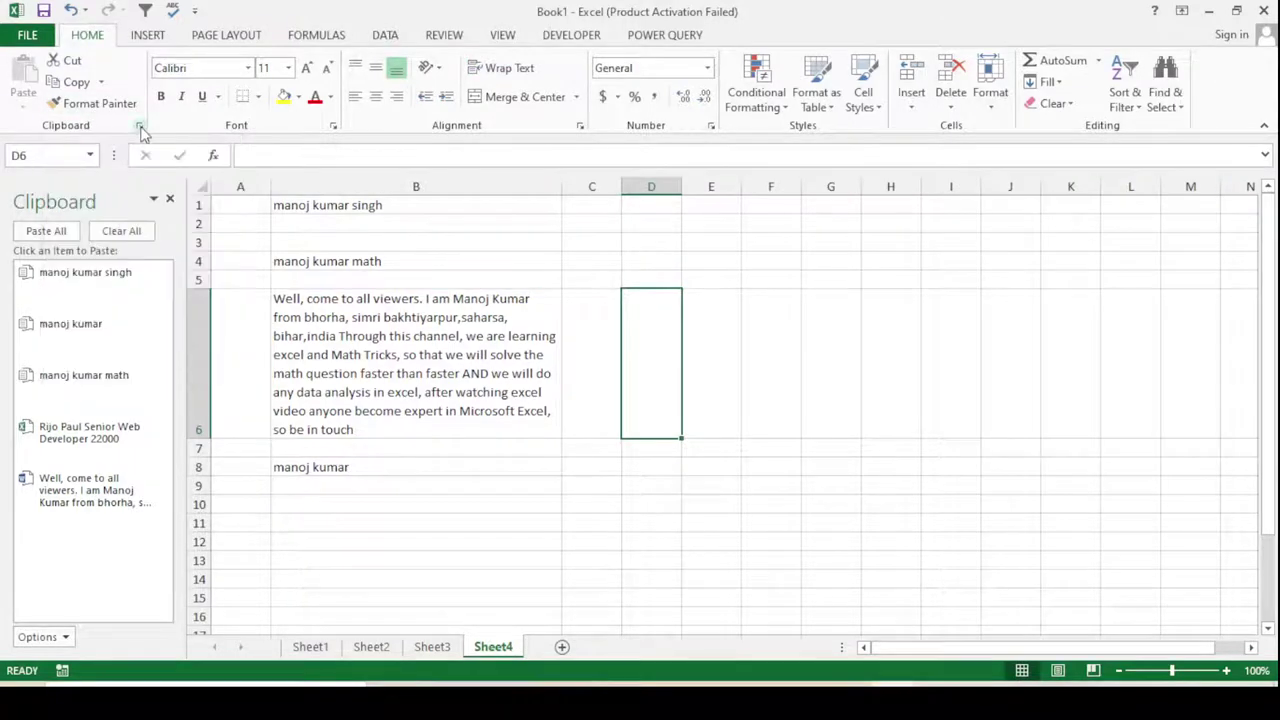
mouse_move(85, 385)
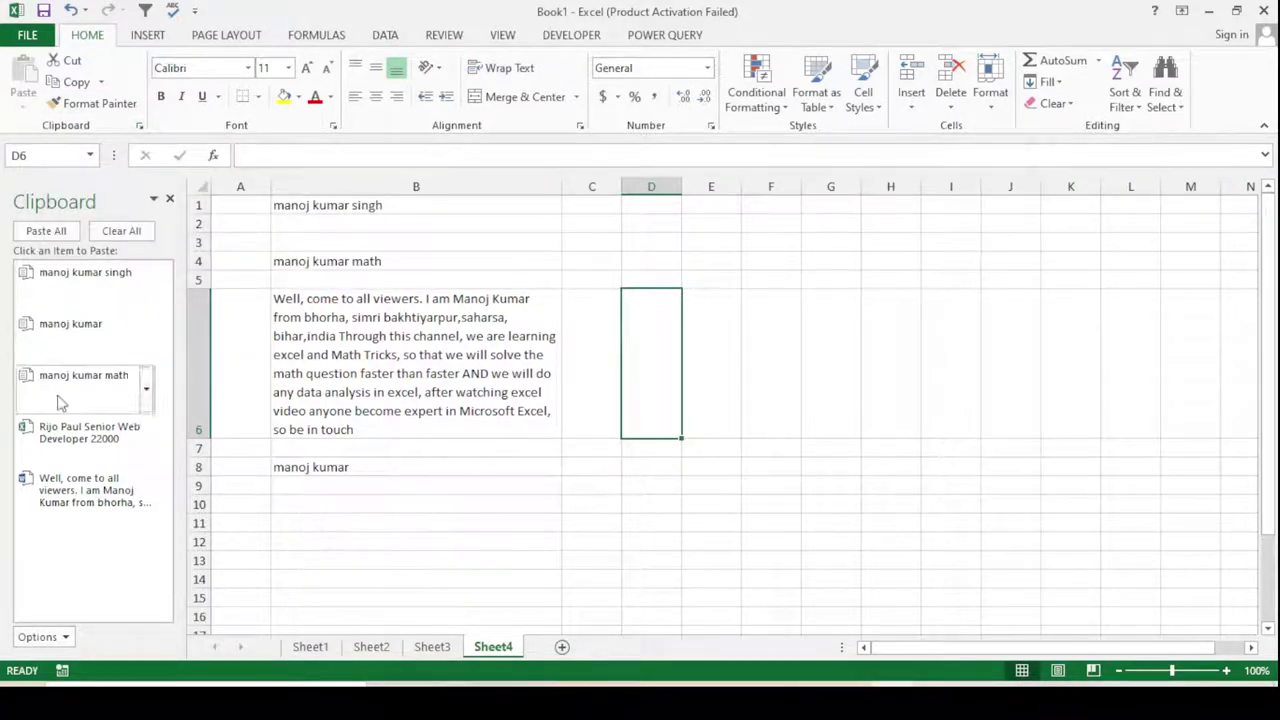
- Paste the Senior Web Developer 22000 record into B10:D10 of Sheet4
click(366, 506)
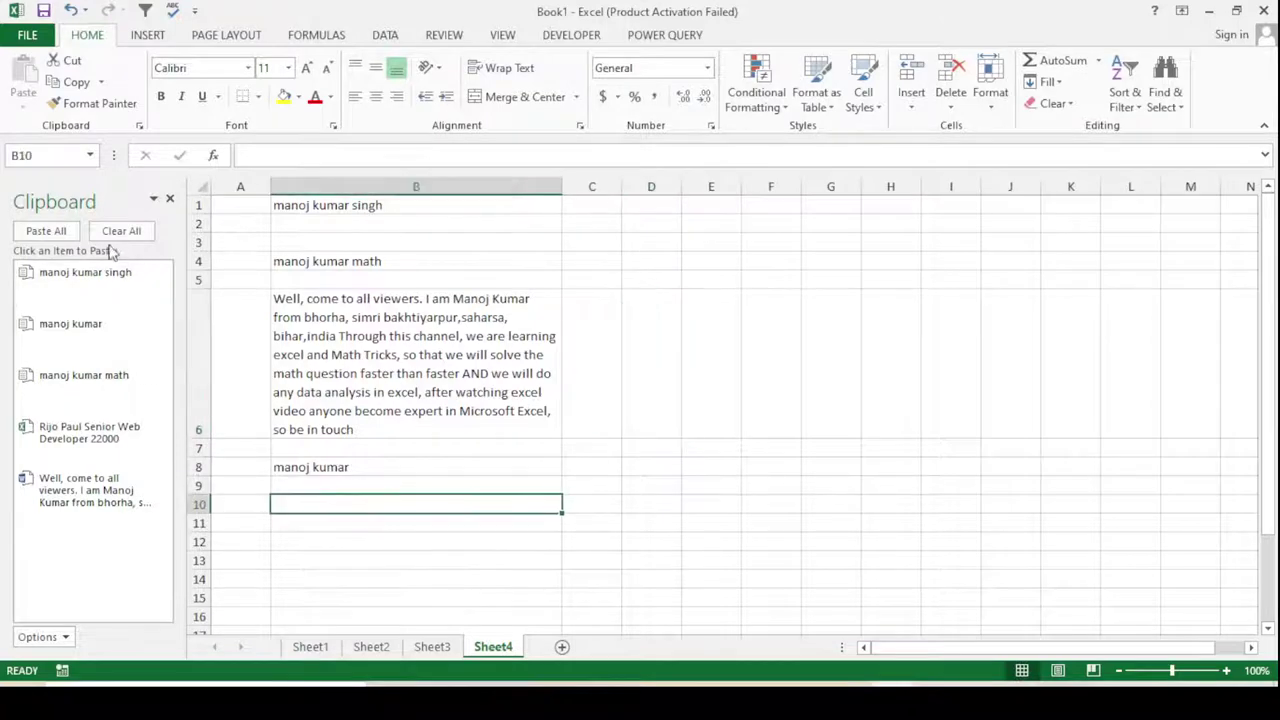
click(55, 237)
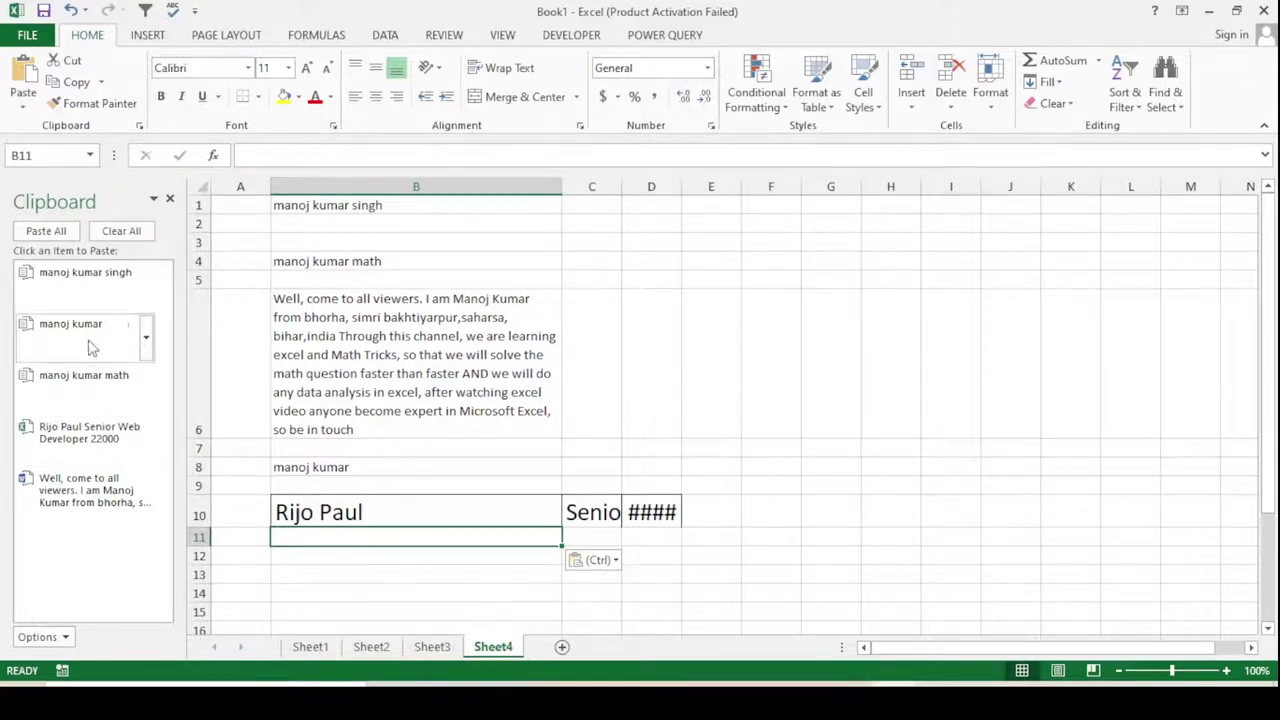
click(733, 354)
scroll(440, 413, down, 2)
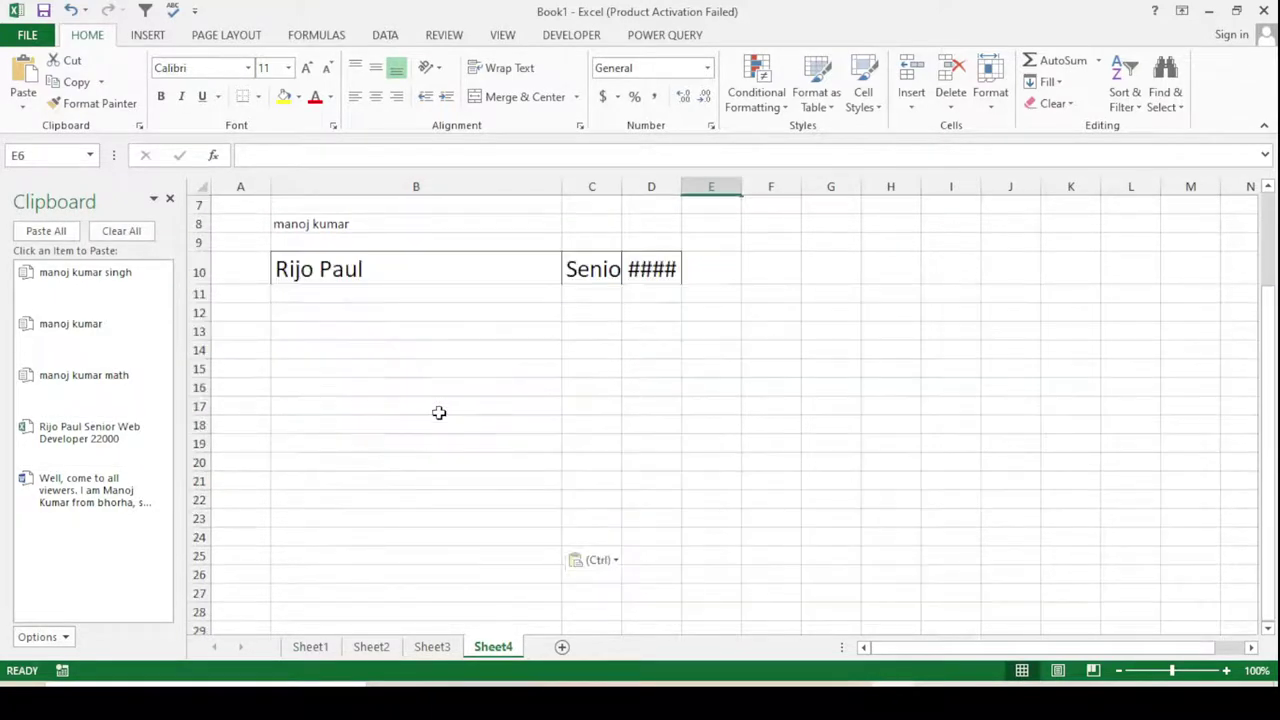
scroll(440, 413, up, 2)
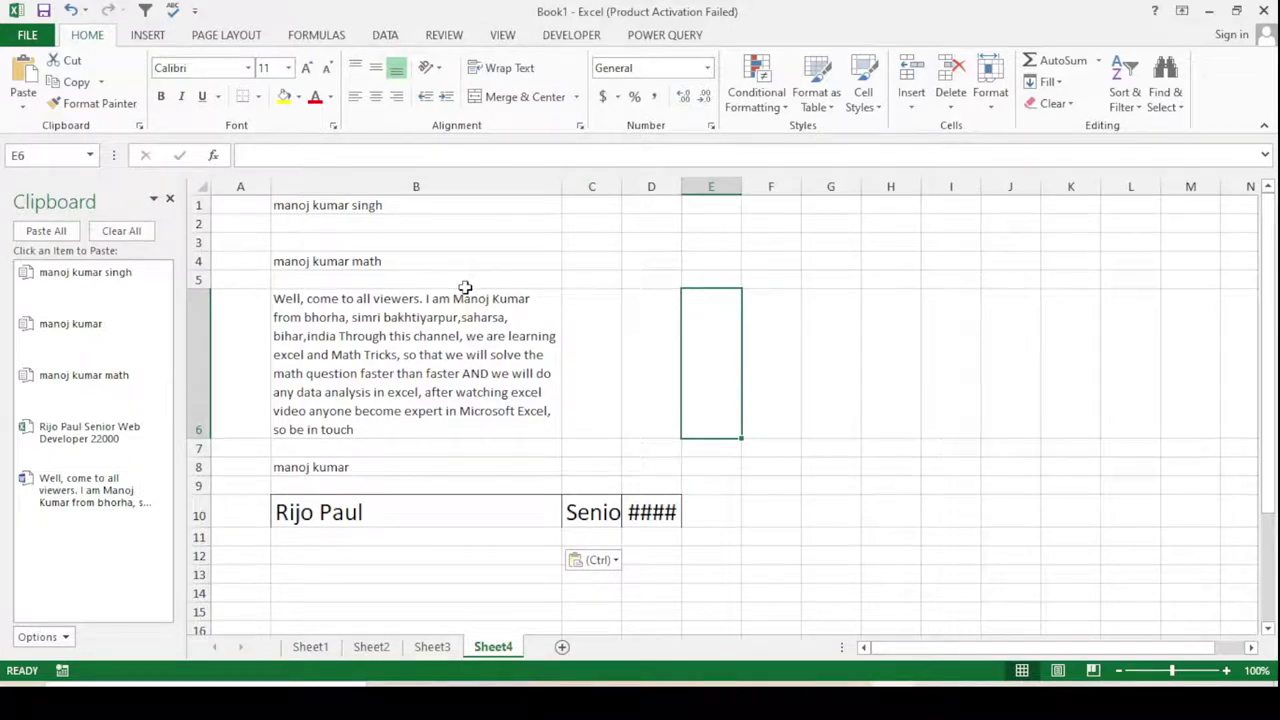
- Reopen the Clipboard pane from its group launcher and Clear All collected items
click(170, 200)
click(644, 239)
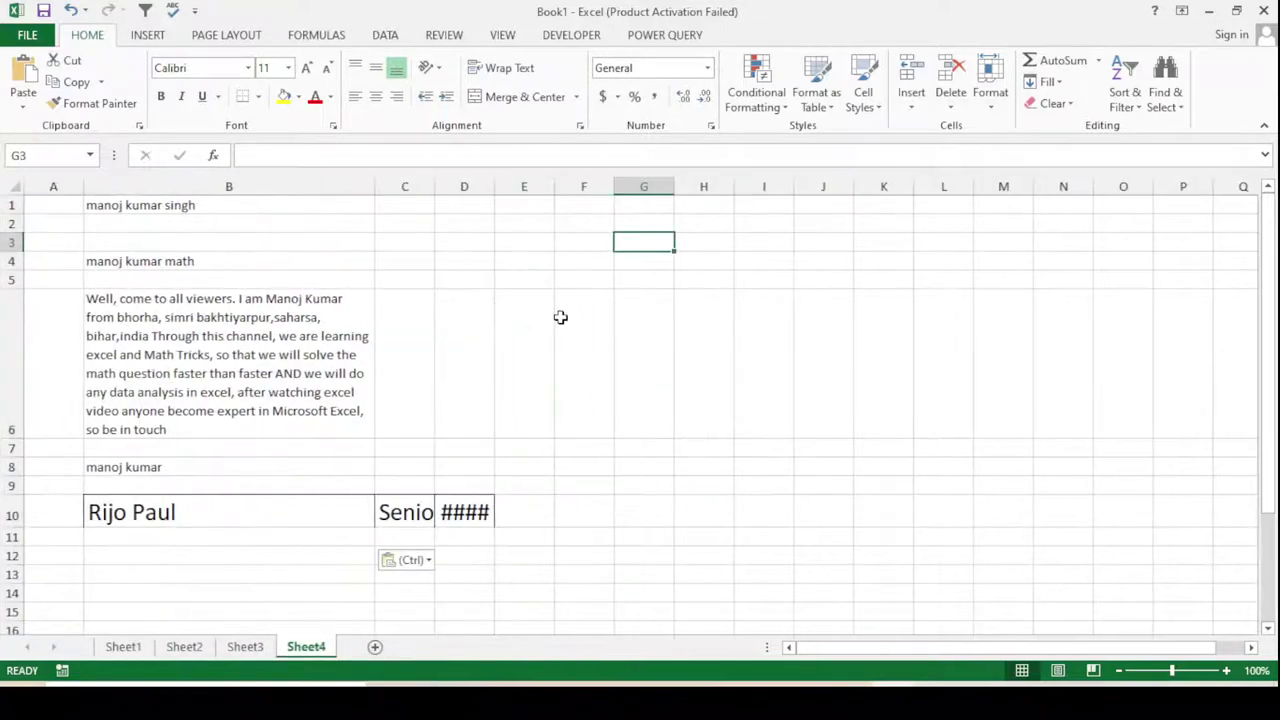
click(140, 126)
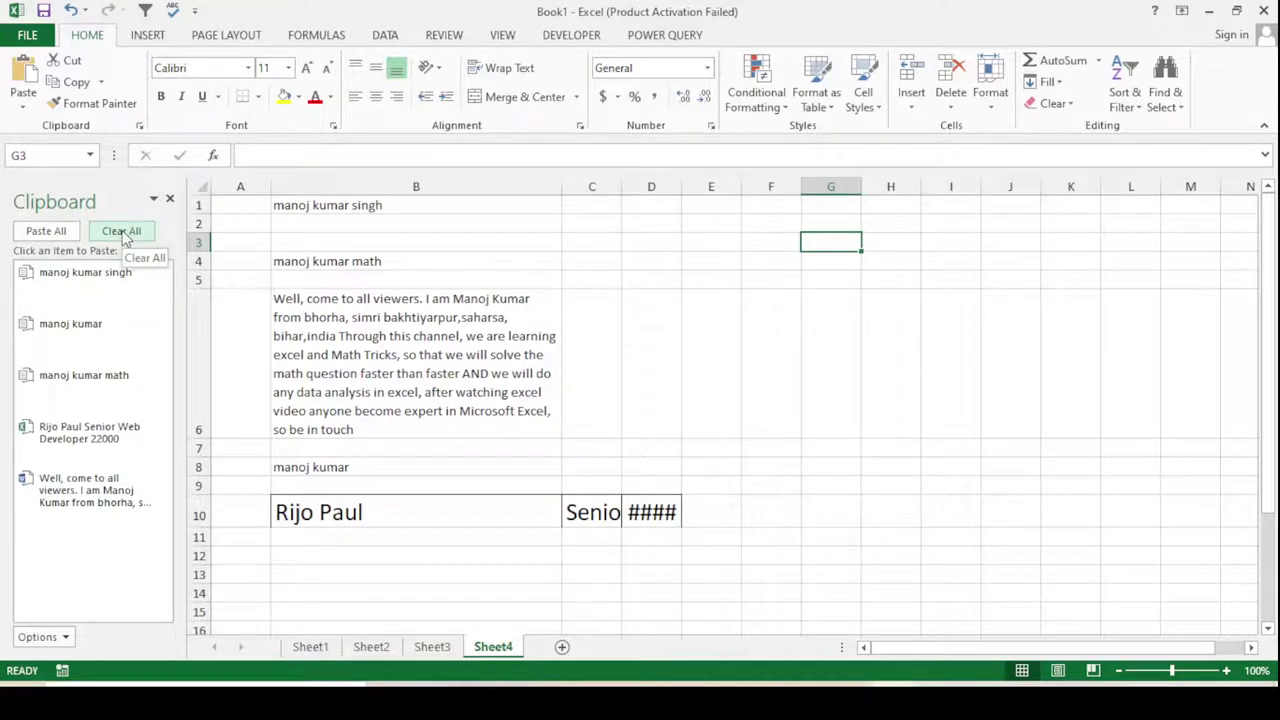
click(121, 233)
click(400, 269)
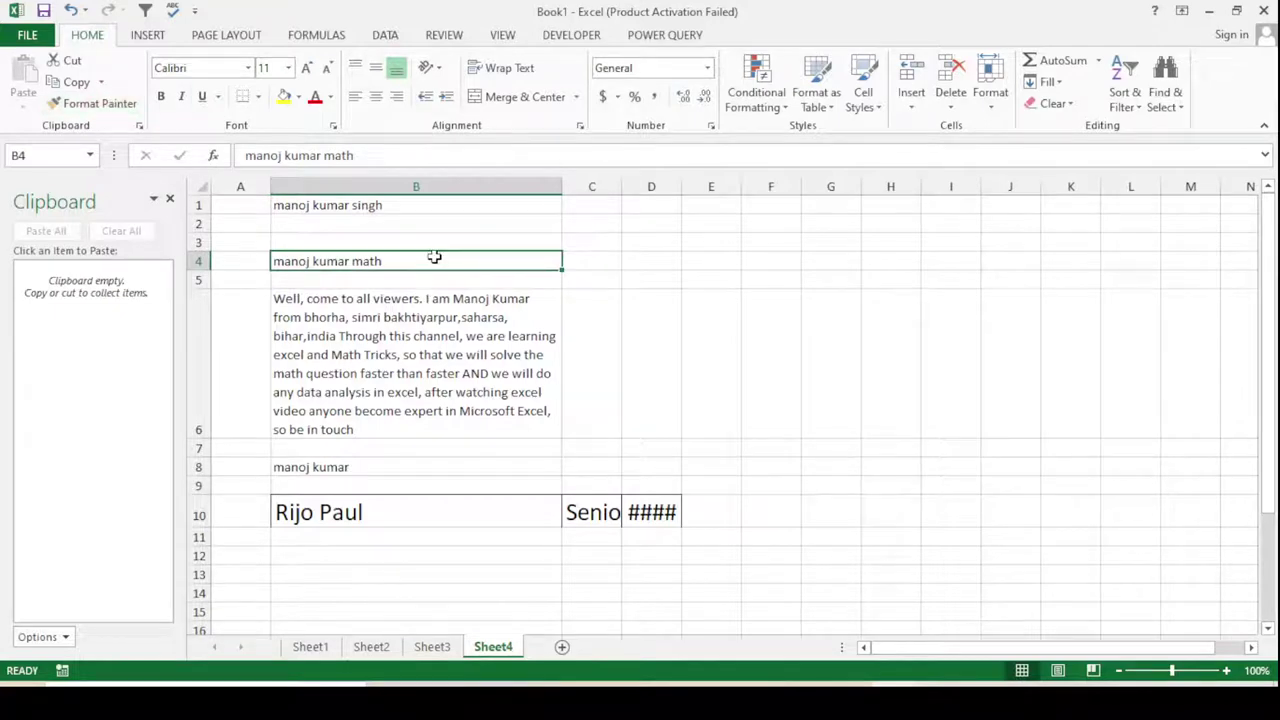
- Copy Sheet4 cells B4, B1 and B8 to the Office Clipboard
key(ctrl+c)
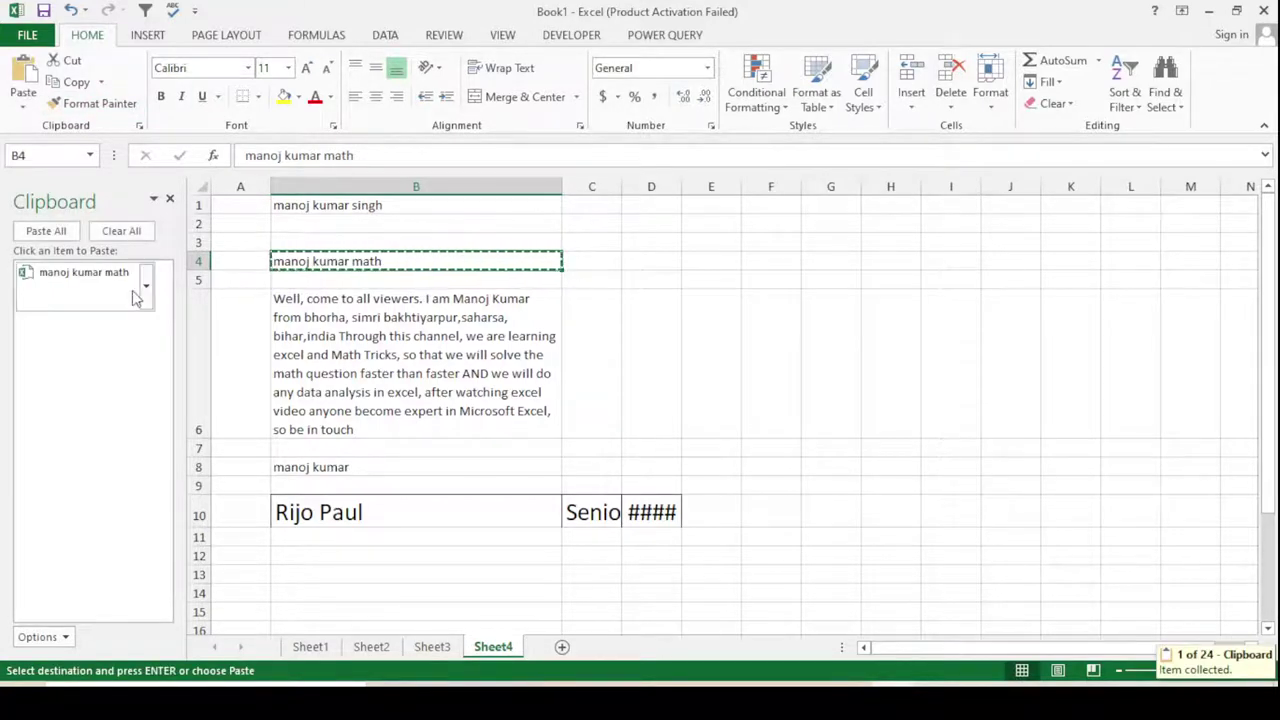
click(314, 205)
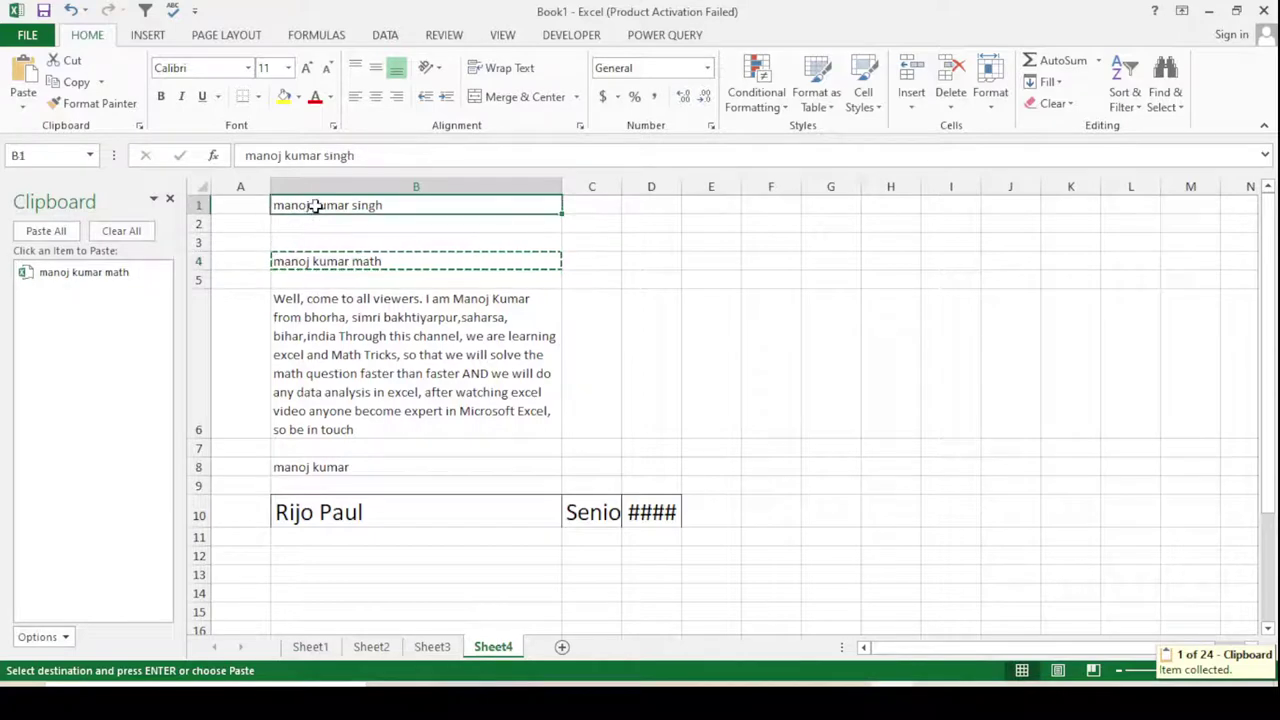
key(ctrl+c)
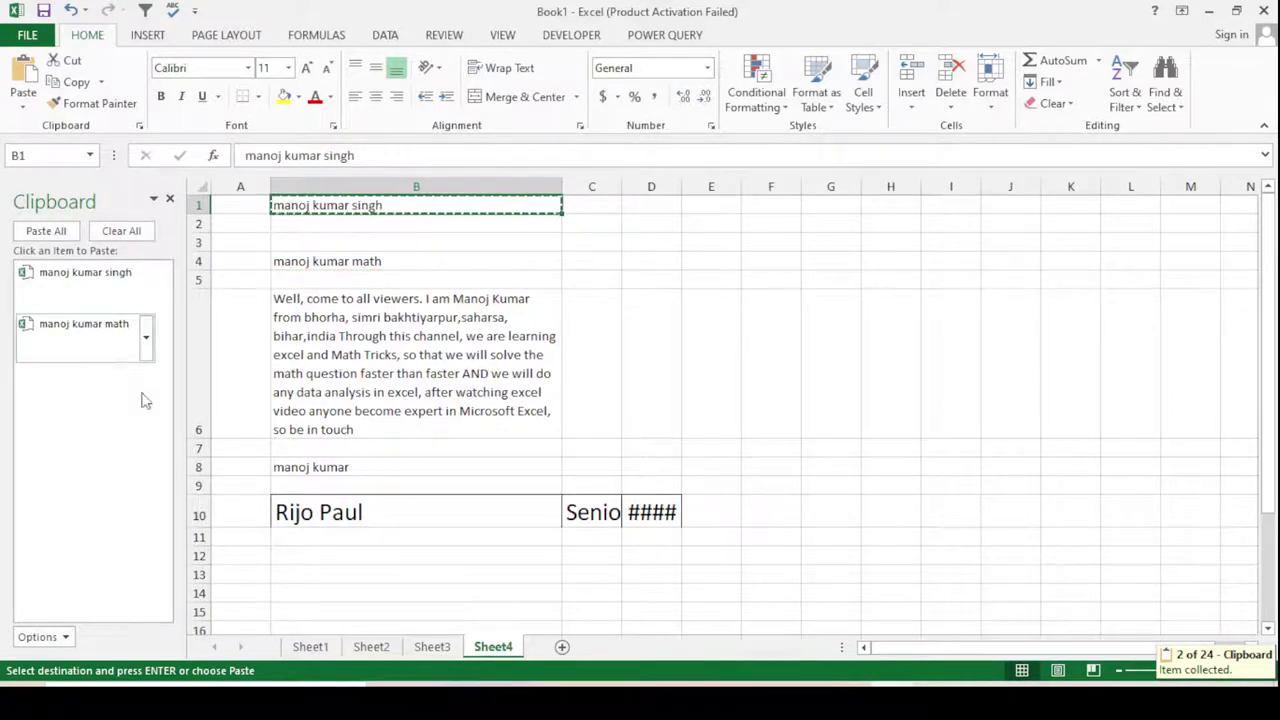
click(355, 468)
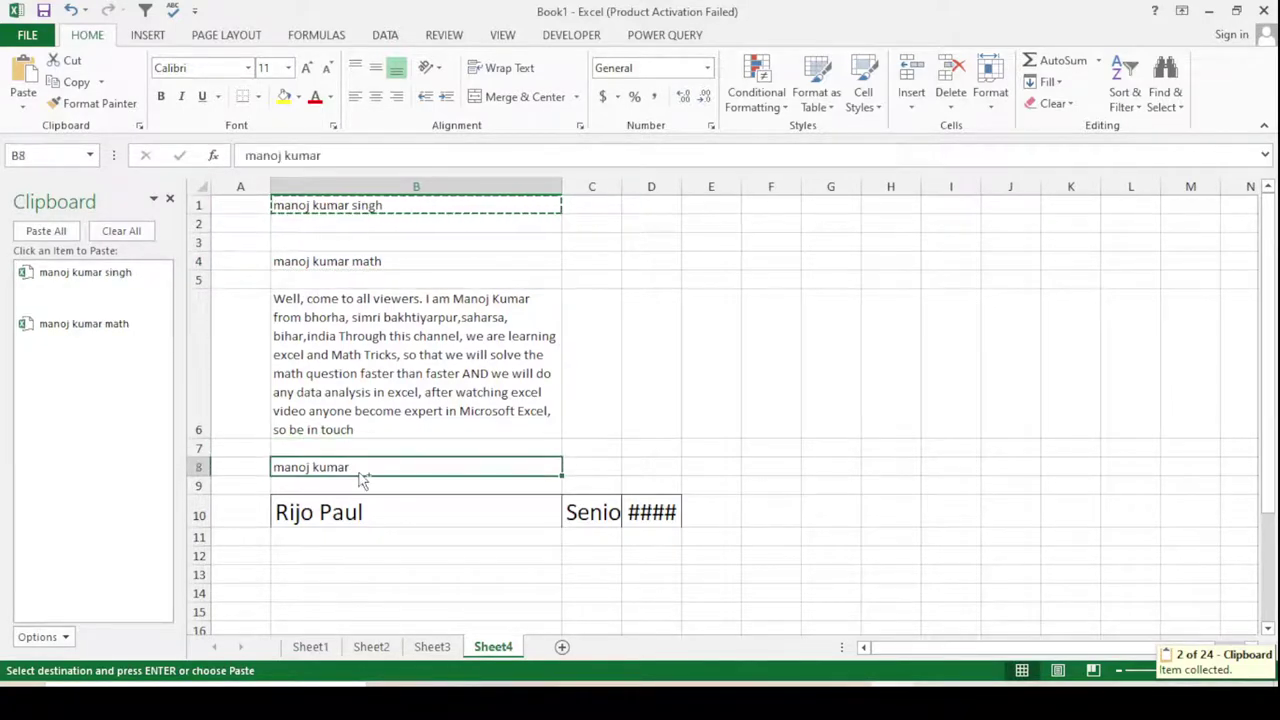
key(ctrl+c)
- Copy the welcome paragraph in B6, then highlight part of it in Word's Document2
click(410, 352)
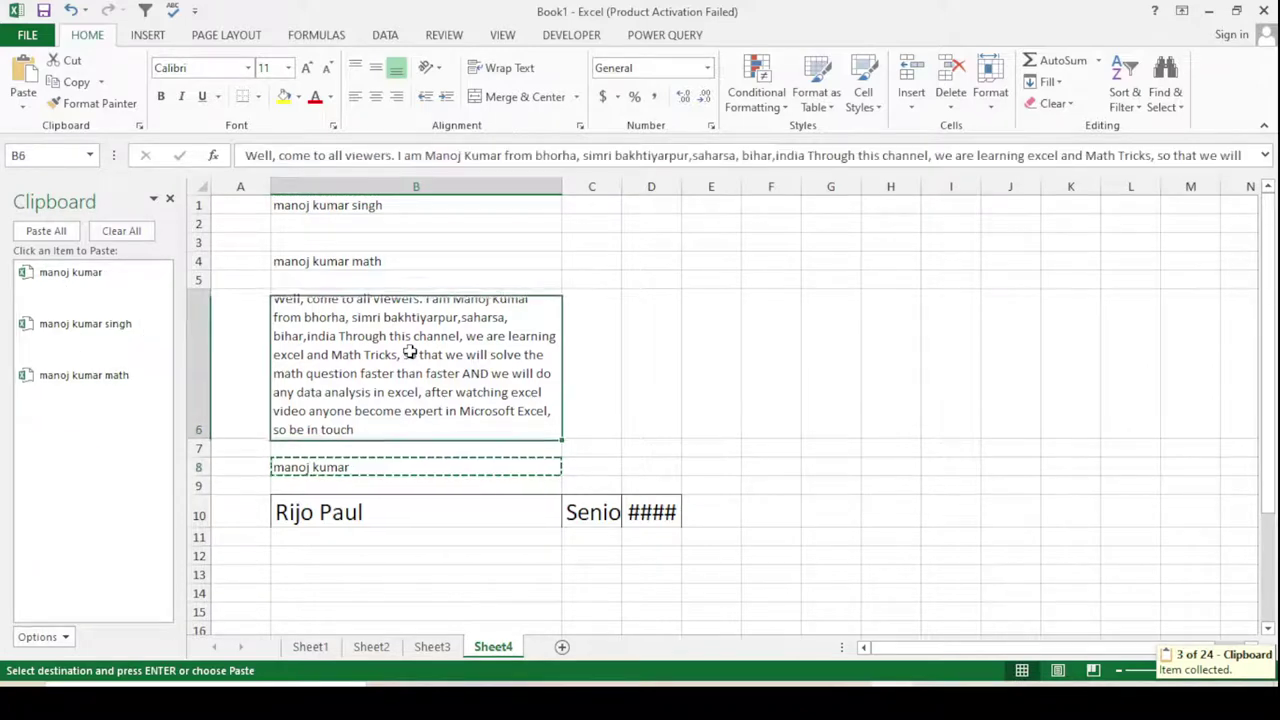
key(ctrl+c)
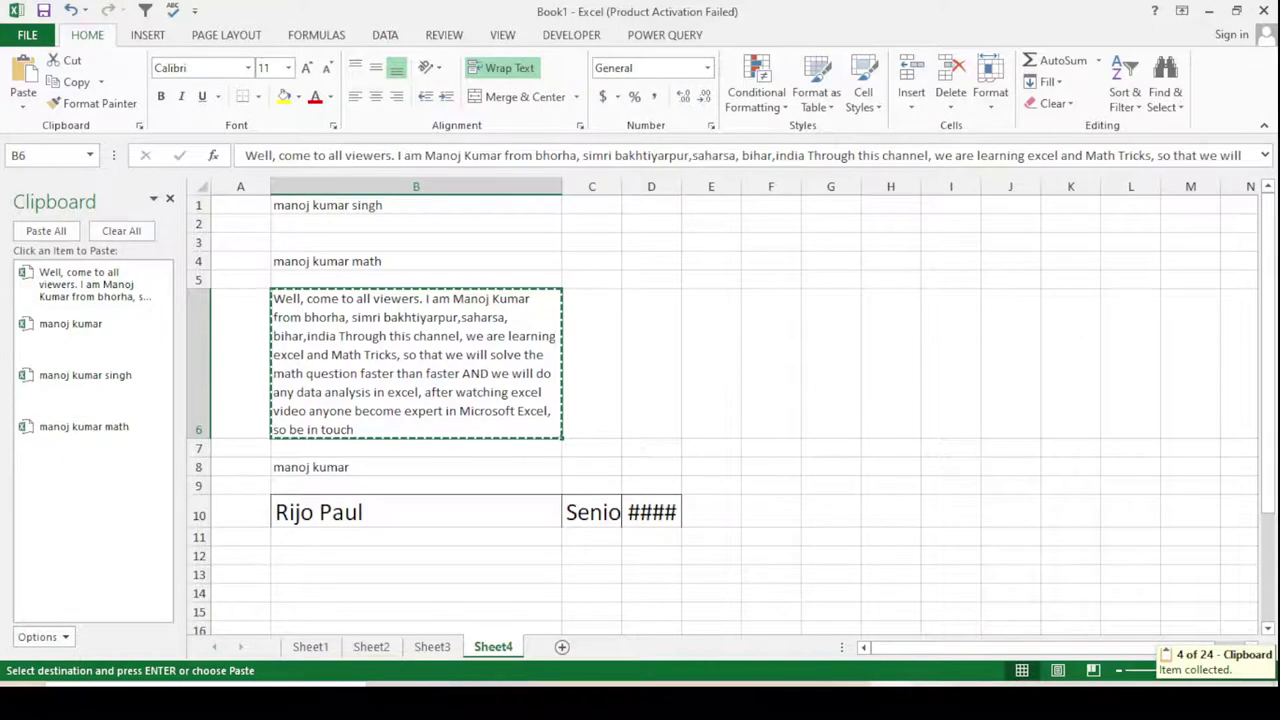
key(alt+Tab)
mouse_move(337, 377)
mouse_down()
mouse_move(388, 263)
mouse_move(350, 258)
mouse_up()
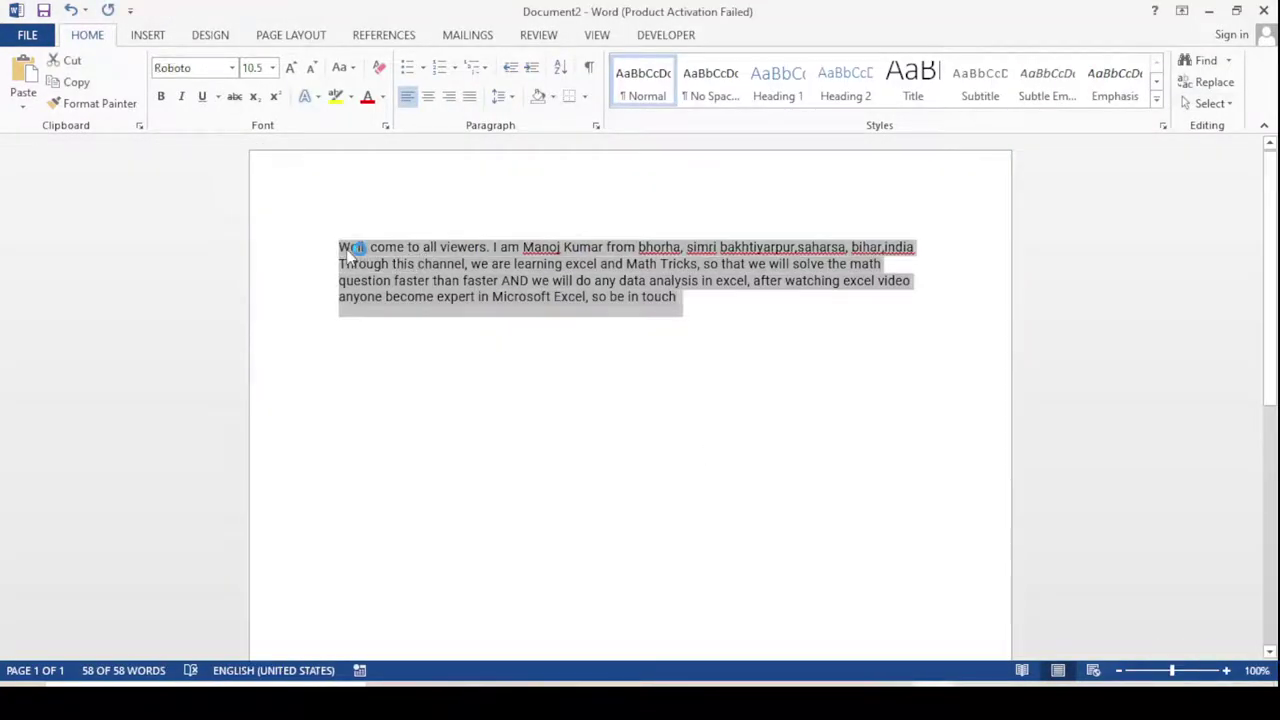
- Copy the entire welcome paragraph in Word and return to the Excel workbook
key(ctrl+c)
key(ctrl+c)
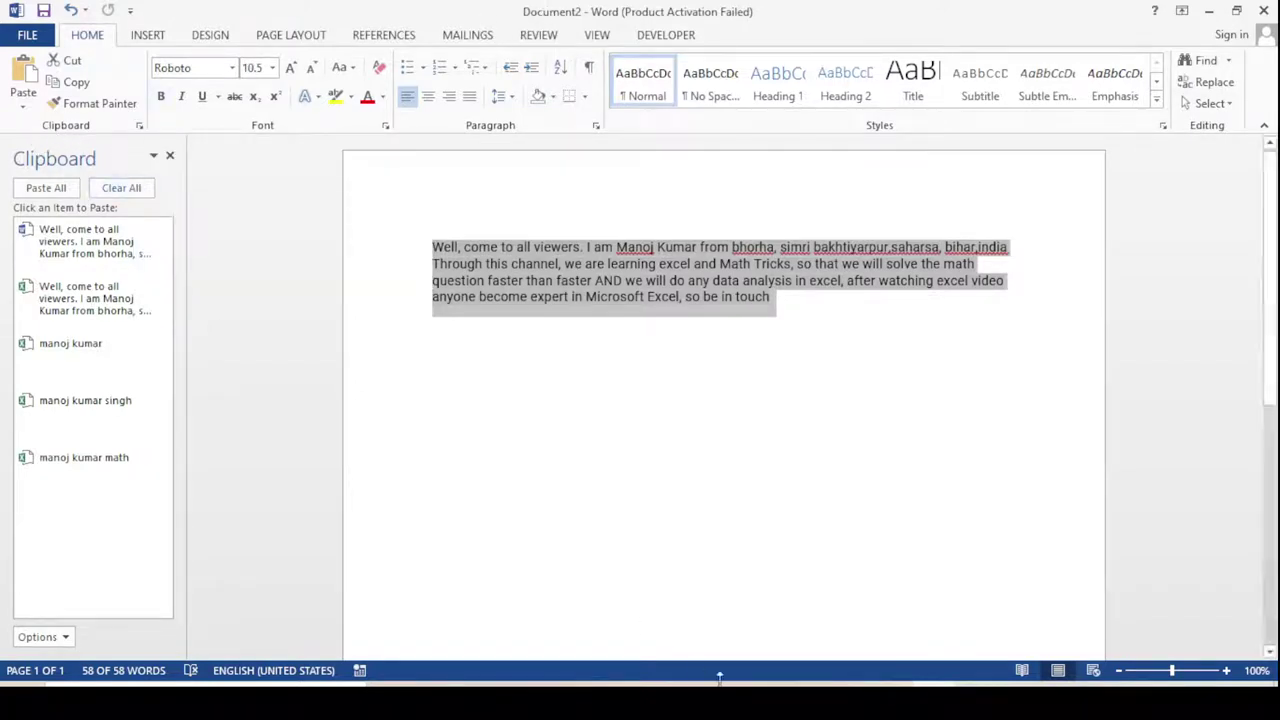
key(alt+Tab)
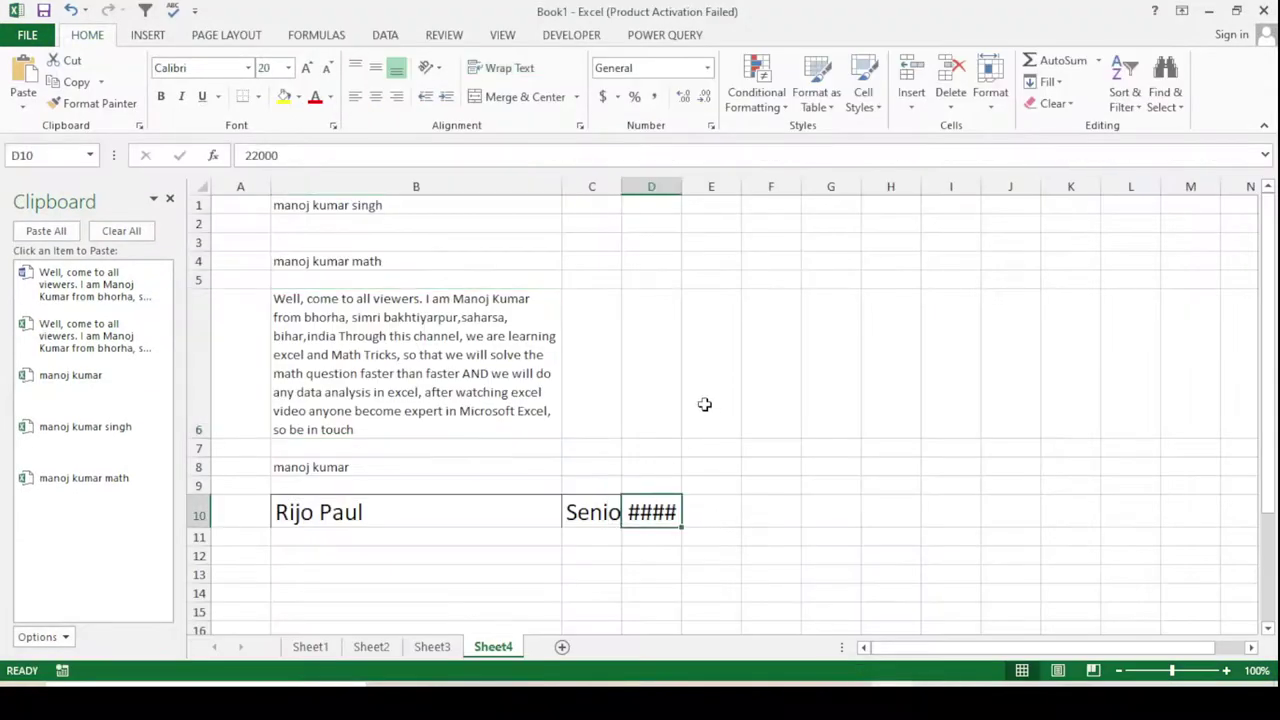
- Move to Sheet1's CTC table and select the 60000 value in C2
click(704, 404)
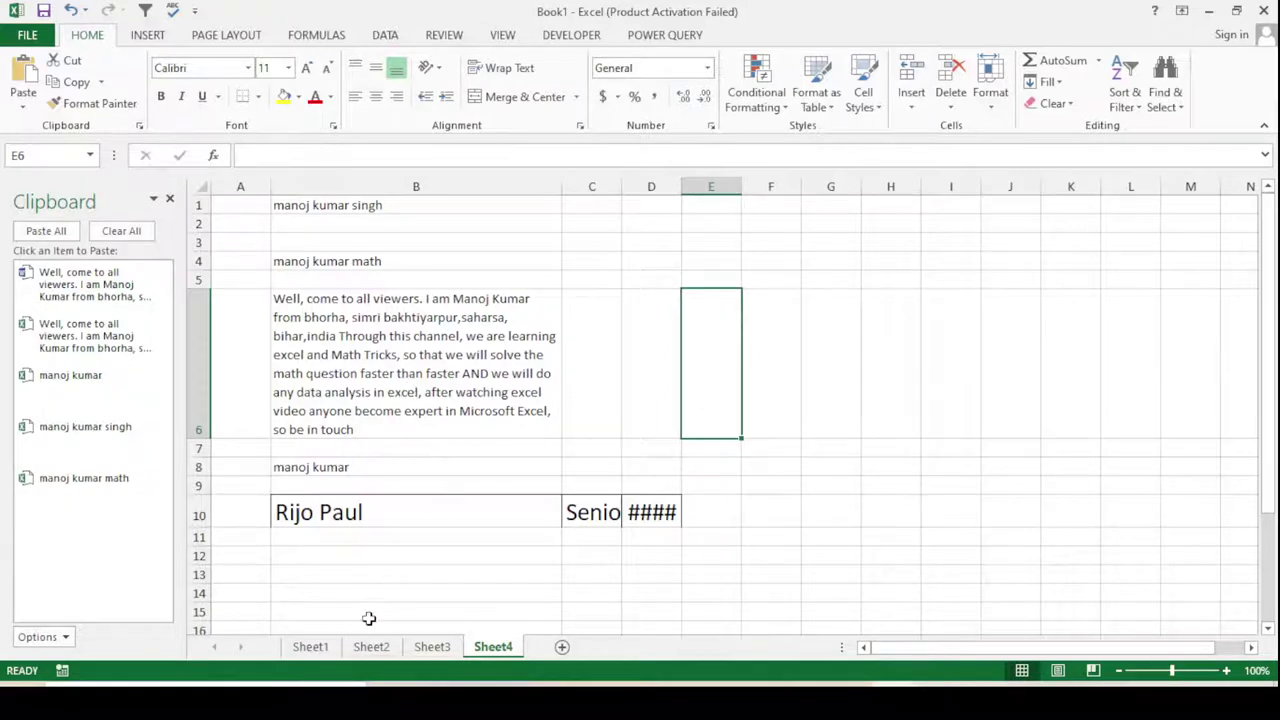
click(324, 649)
click(648, 444)
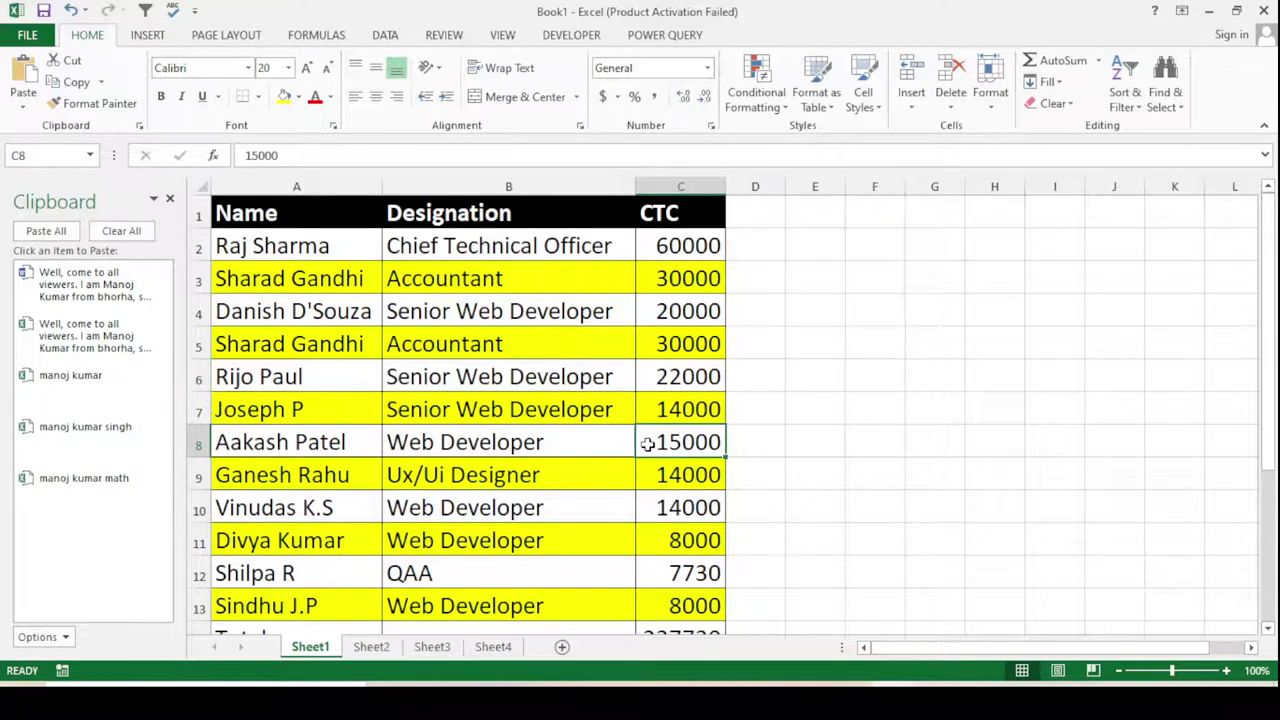
click(678, 310)
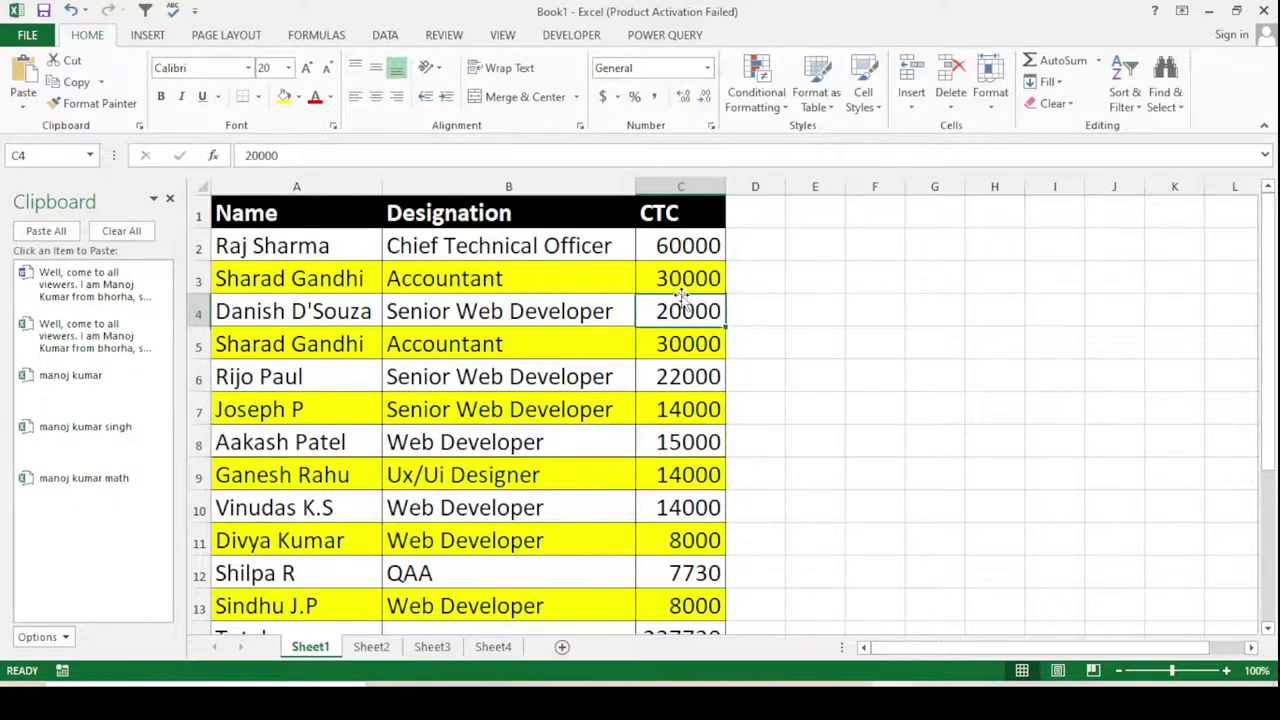
key(Up)
key(Up)
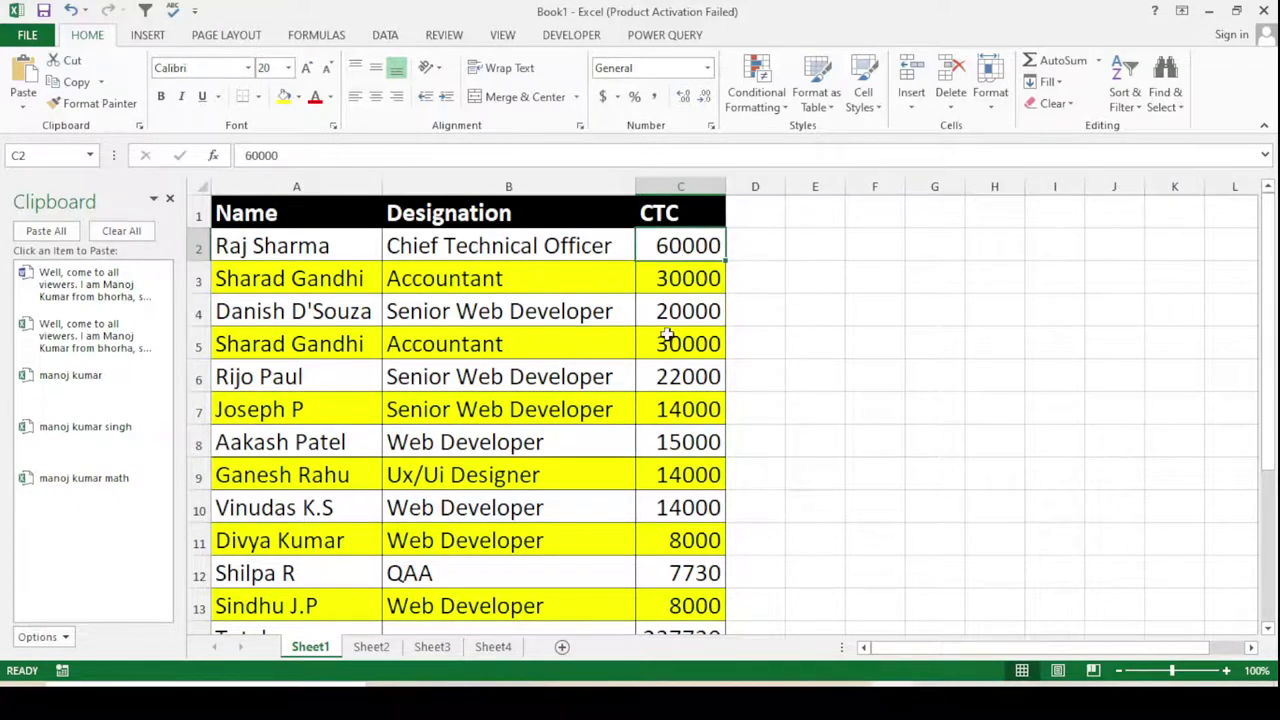
click(650, 440)
scroll(648, 540, down, 3)
scroll(648, 540, up, 3)
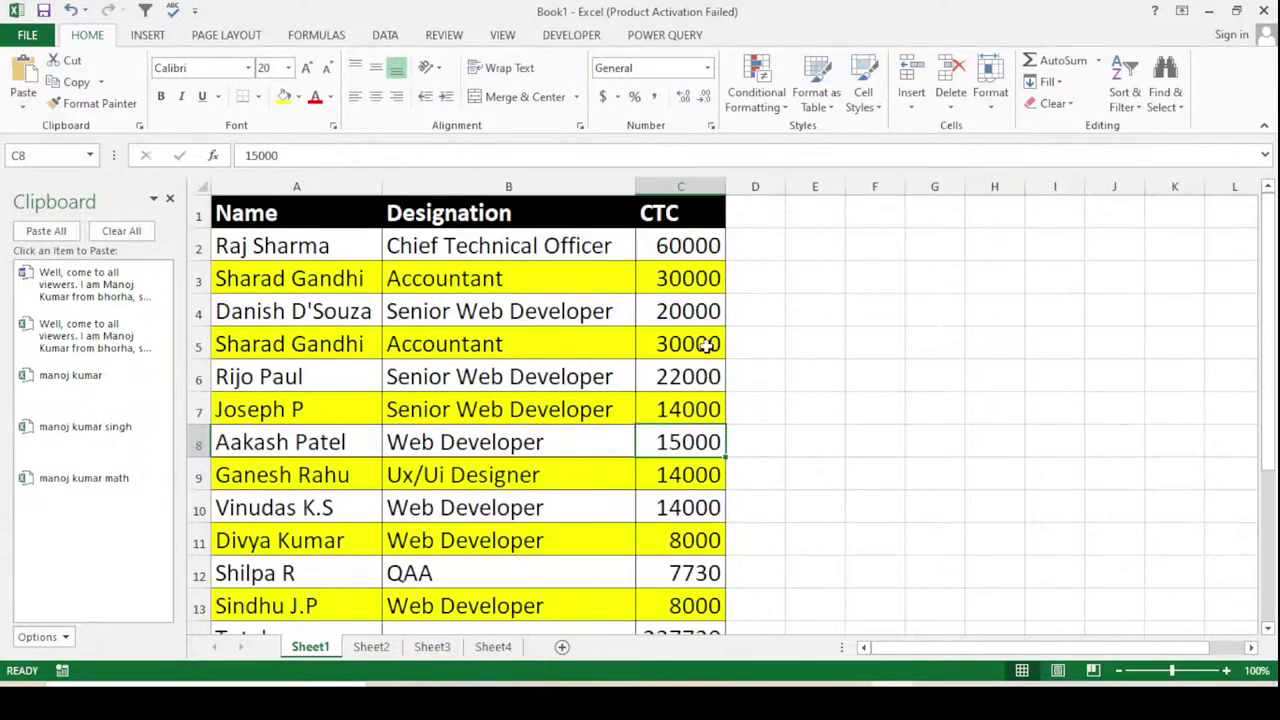
click(693, 250)
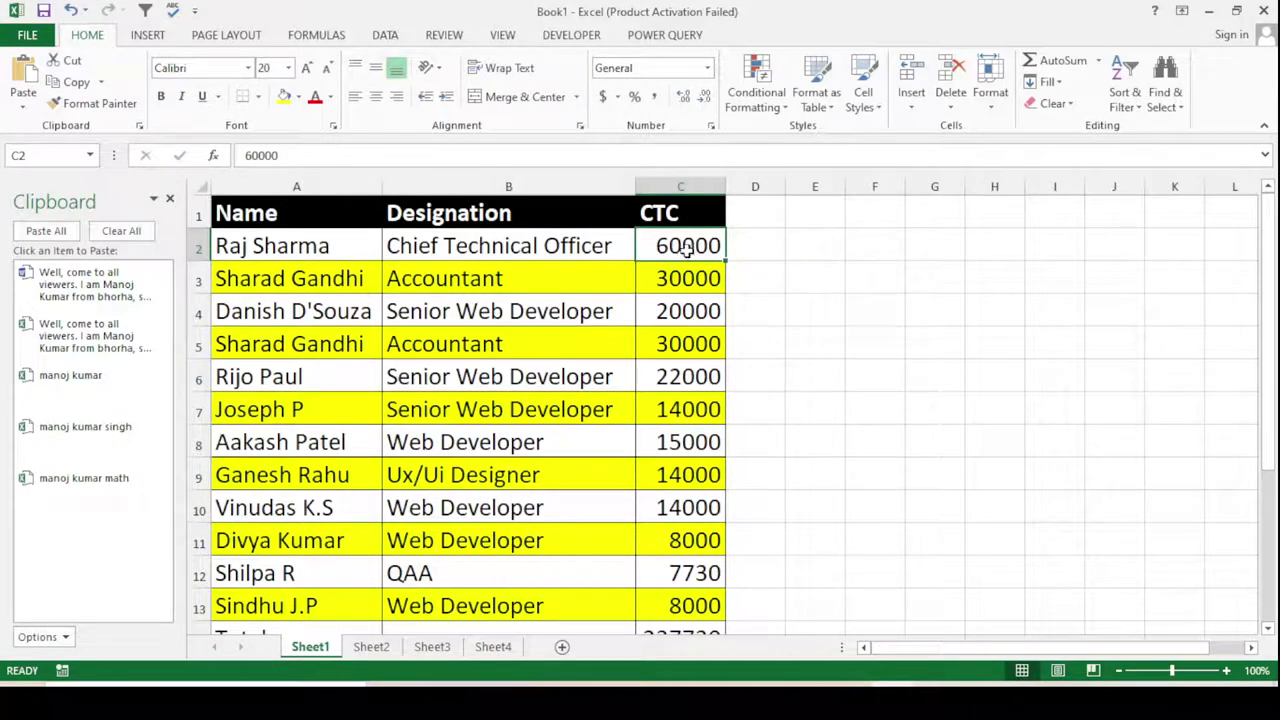
- Copy CTC values from C2, C5, C7, C10 and C12 (60000, 30000, 14000, 14000, 7730)
key(ctrl+c)
click(686, 343)
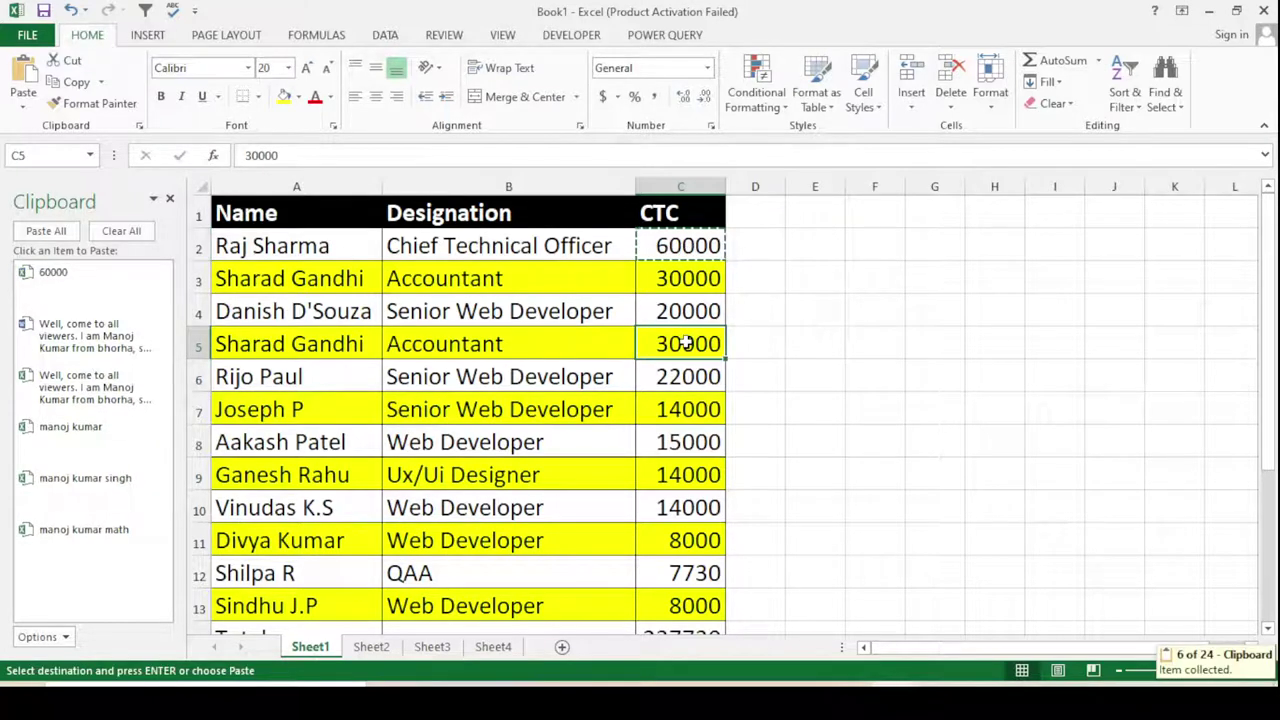
key(ctrl+c)
click(686, 406)
key(ctrl+c)
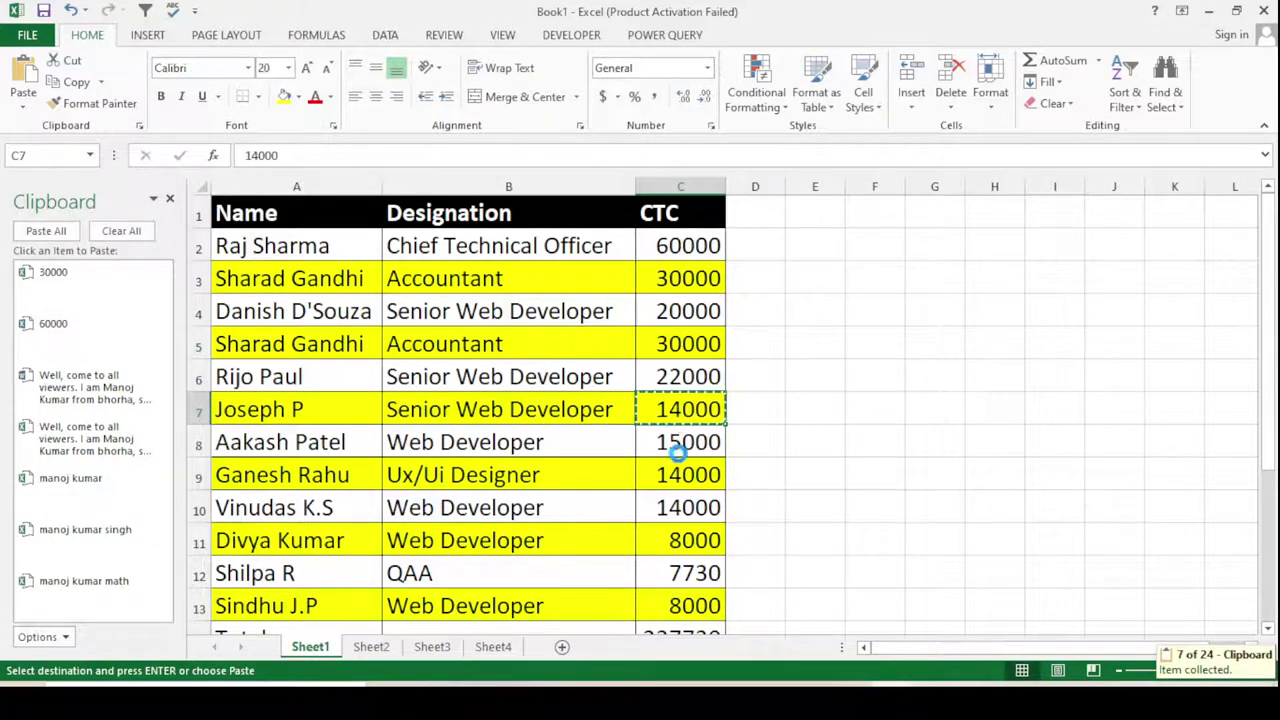
click(678, 505)
key(ctrl+c)
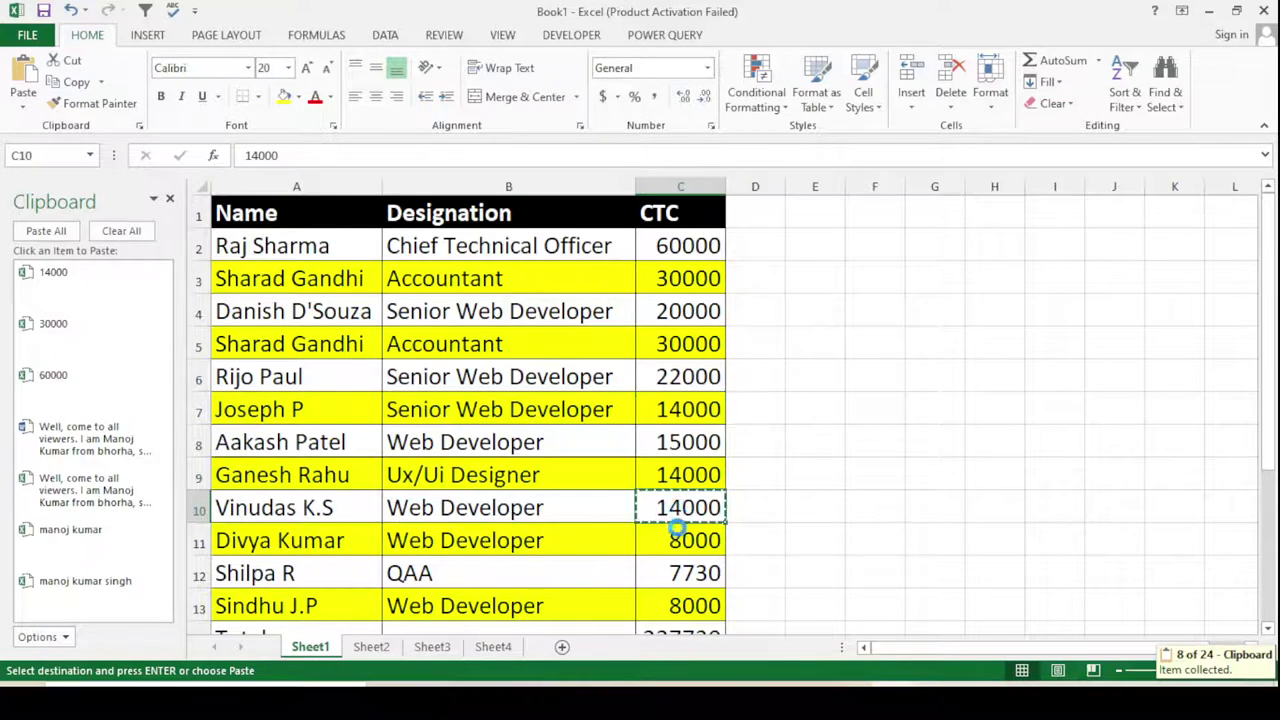
click(673, 575)
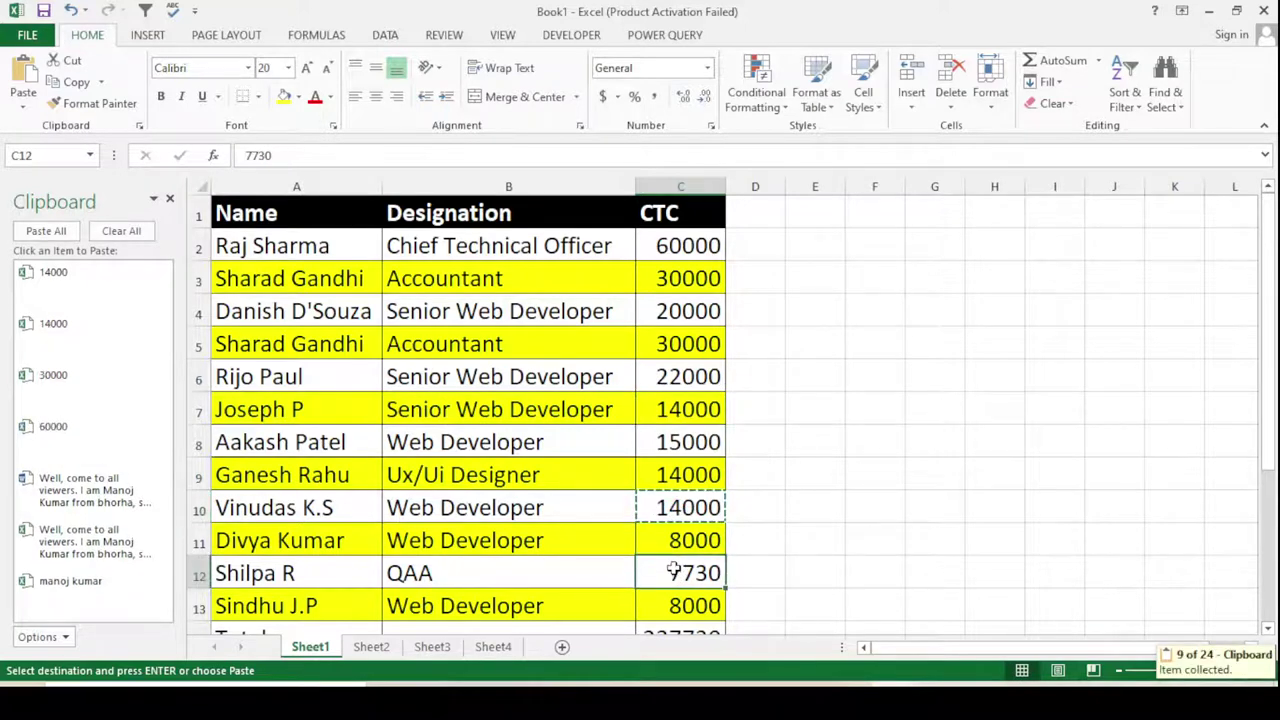
key(ctrl+c)
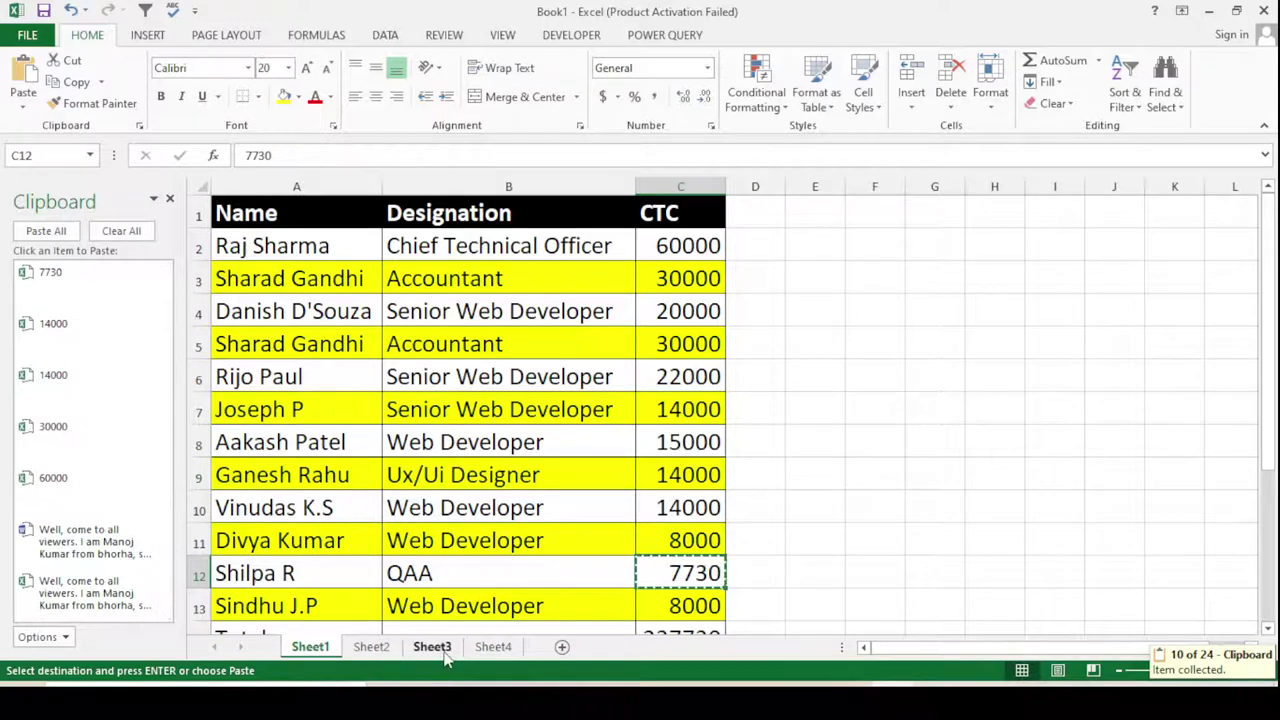
- On Sheet4, paste the 14000 clipboard item into cell B16
click(484, 648)
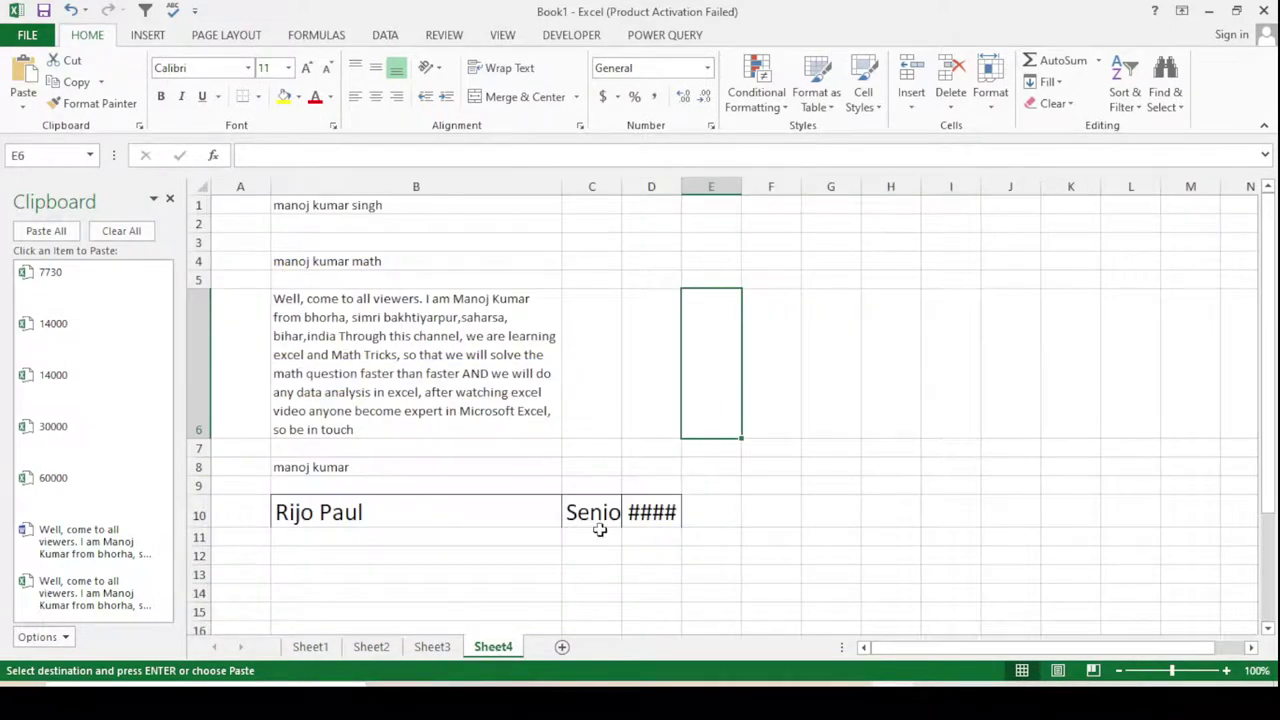
scroll(599, 530, down, 3)
click(370, 338)
click(50, 280)
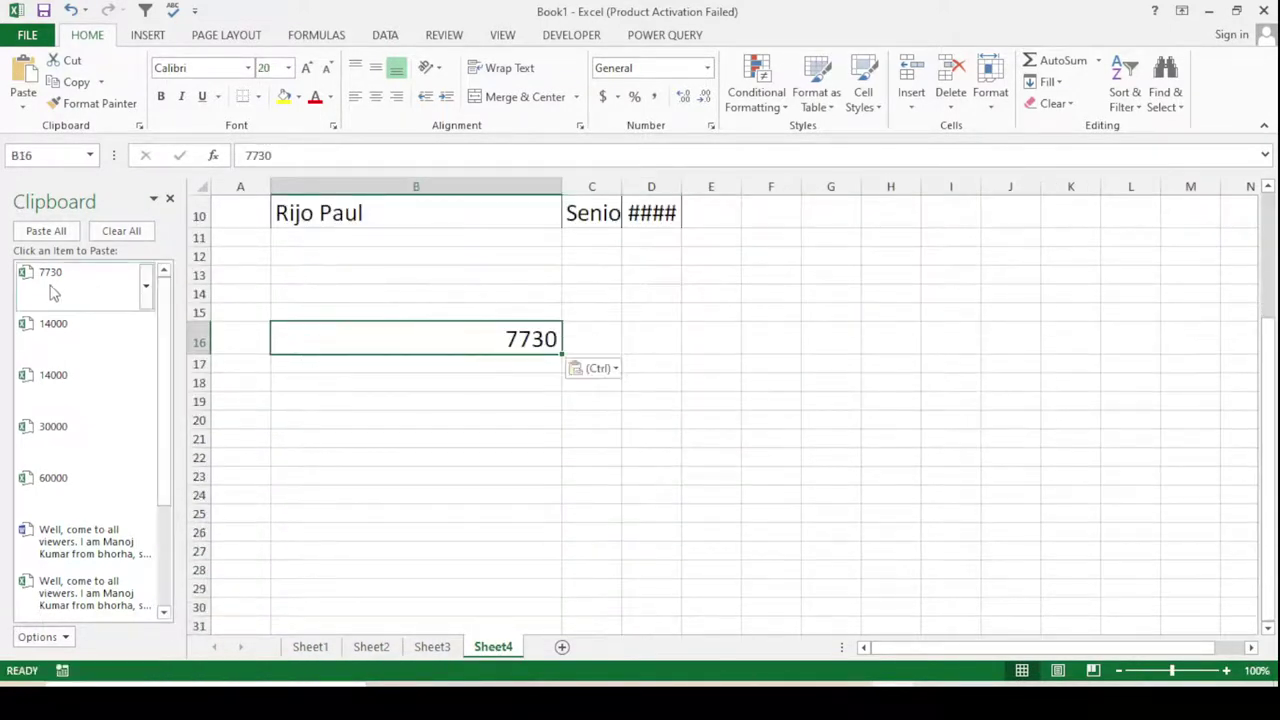
click(70, 330)
click(70, 388)
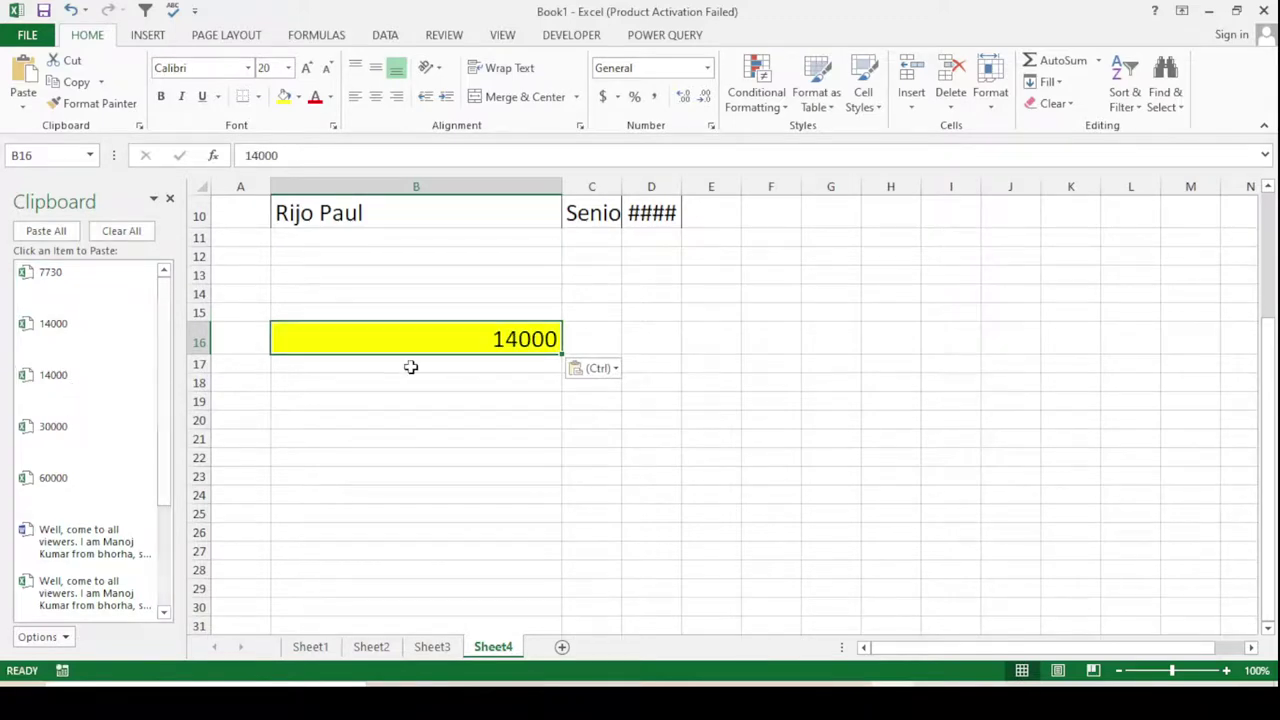
key(Return)
- Paste 30000, 60000, 14000 and 7730 from the clipboard into B17 through B20
click(86, 455)
click(86, 455)
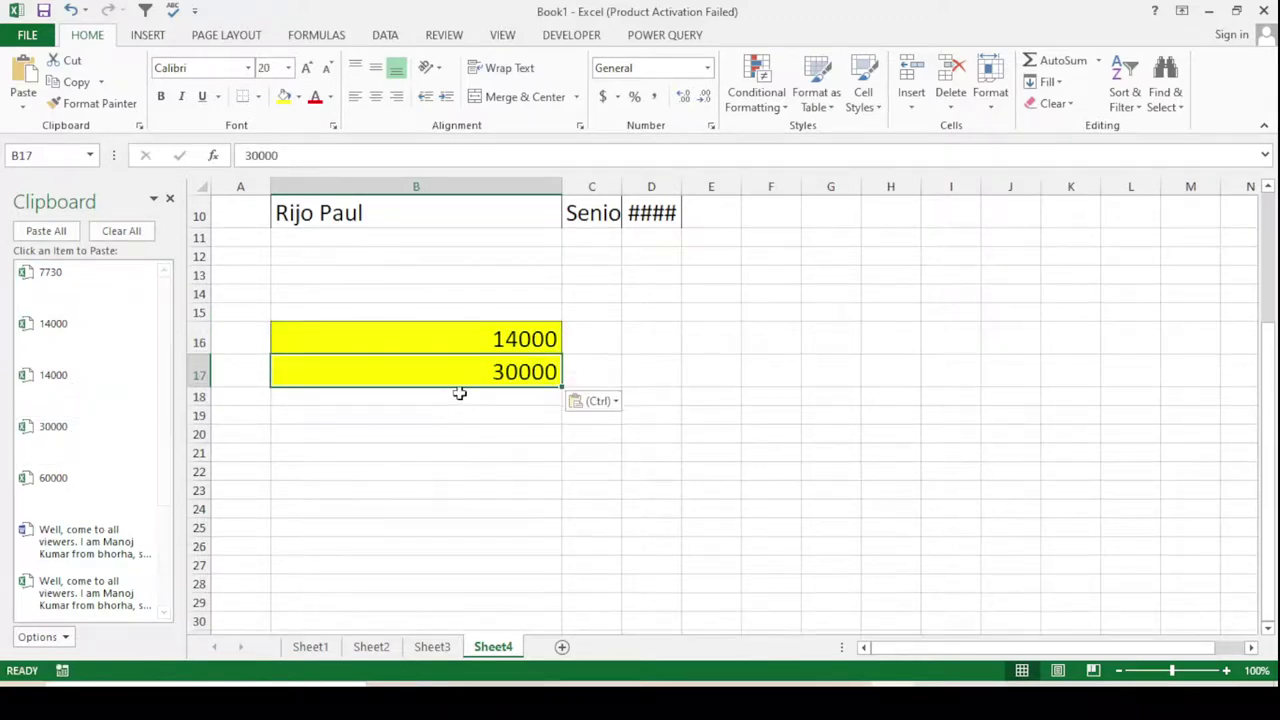
key(Return)
click(55, 480)
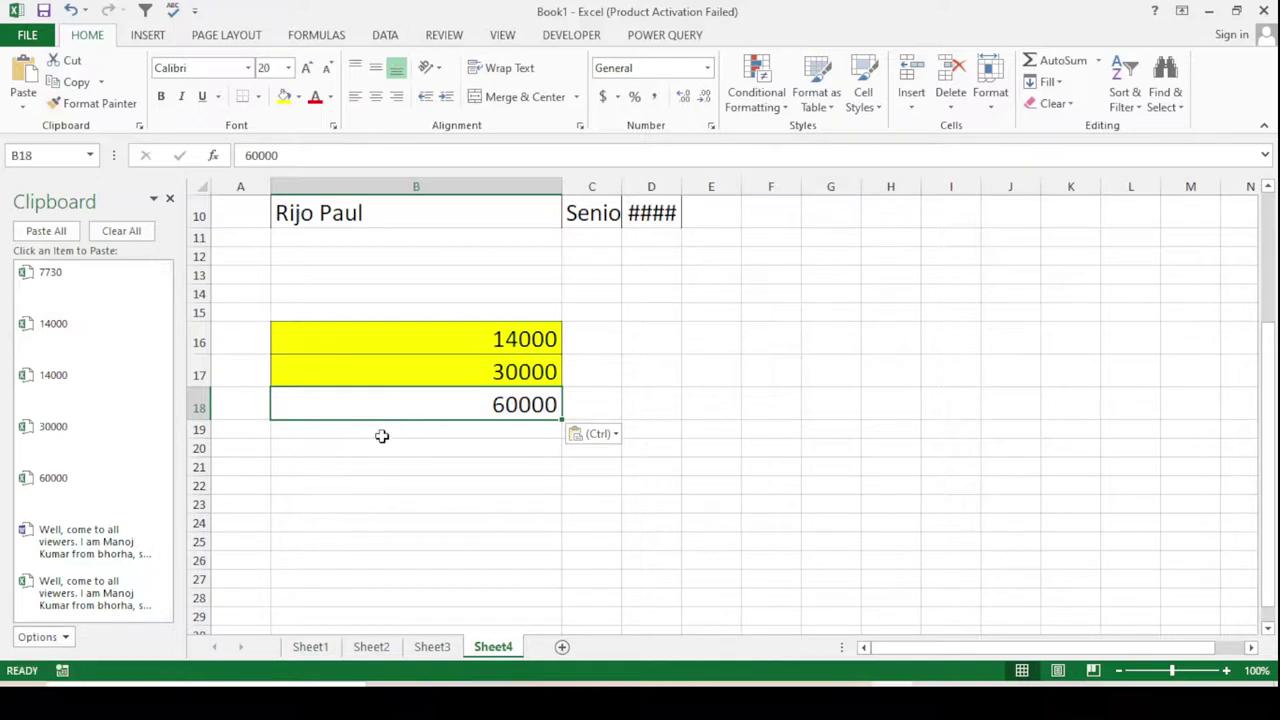
key(Return)
click(57, 345)
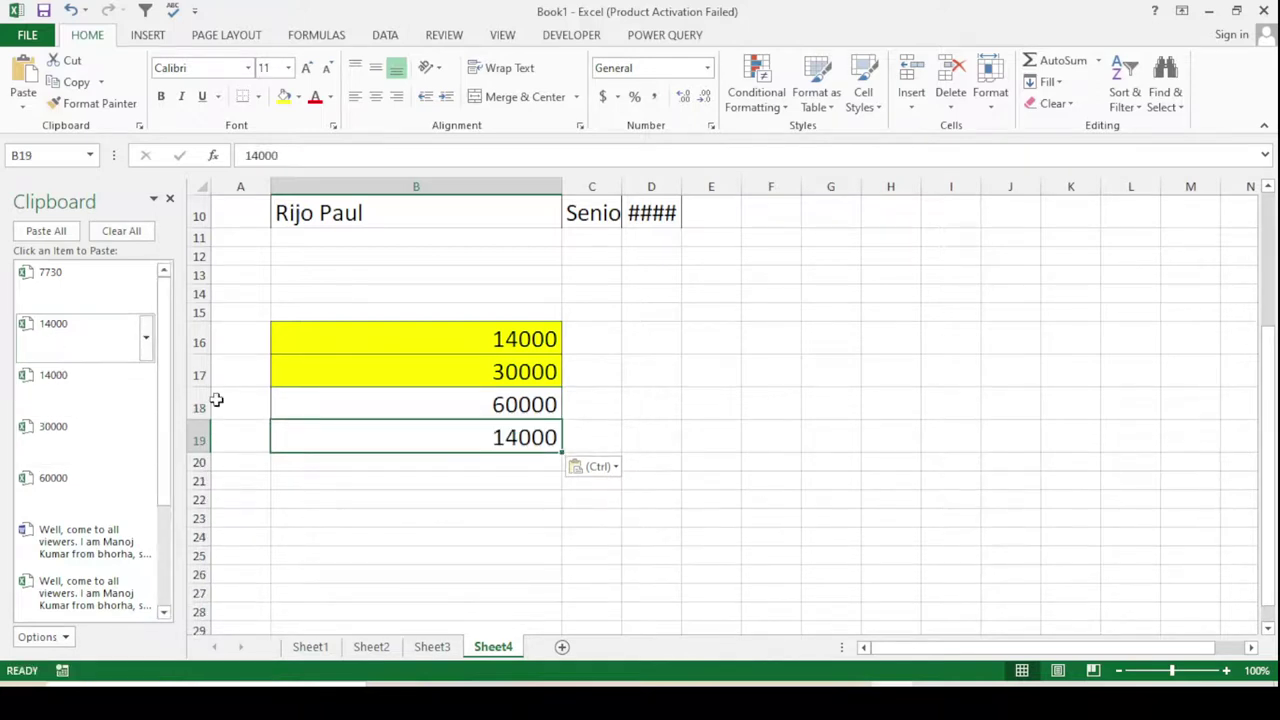
click(454, 460)
click(58, 286)
click(478, 507)
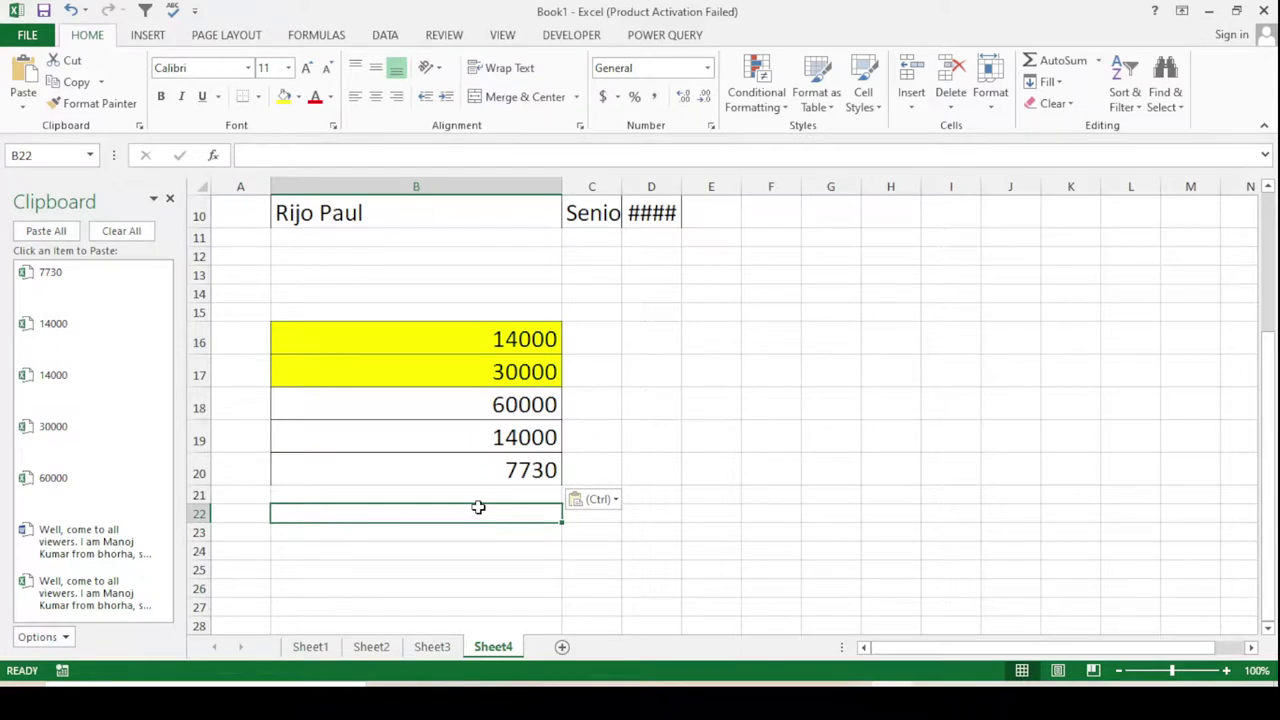
click(472, 496)
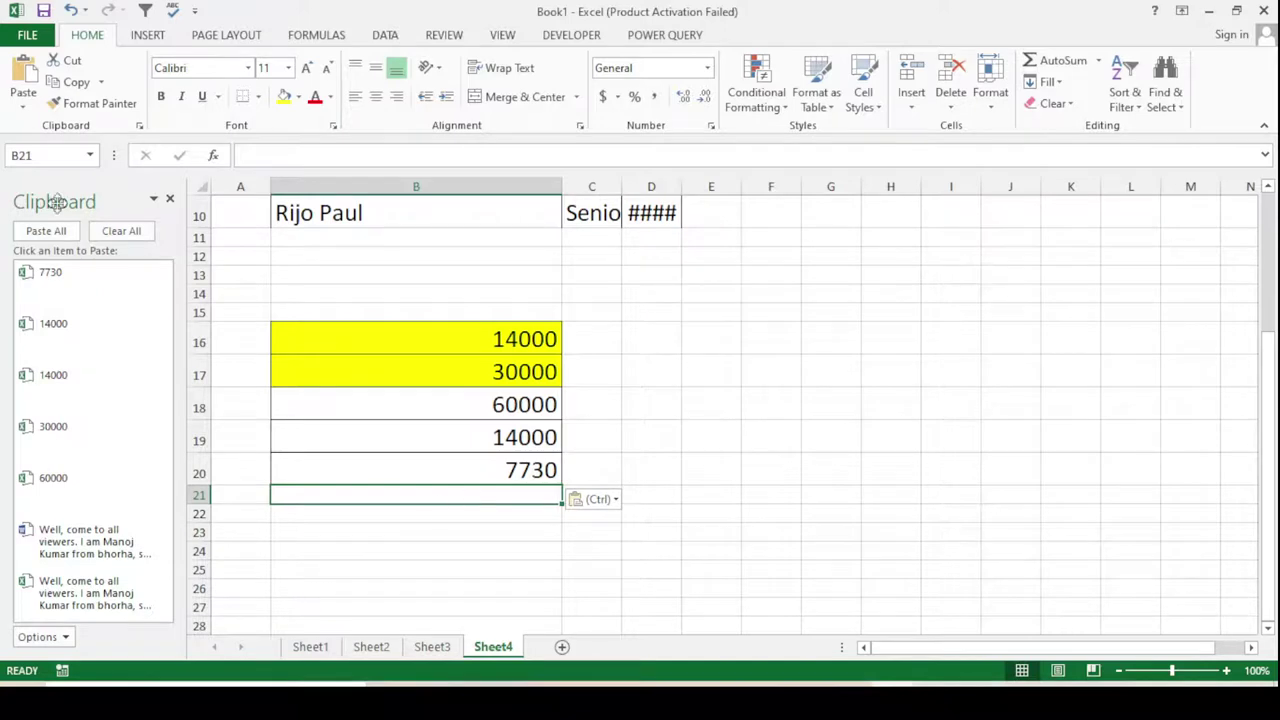
click(471, 475)
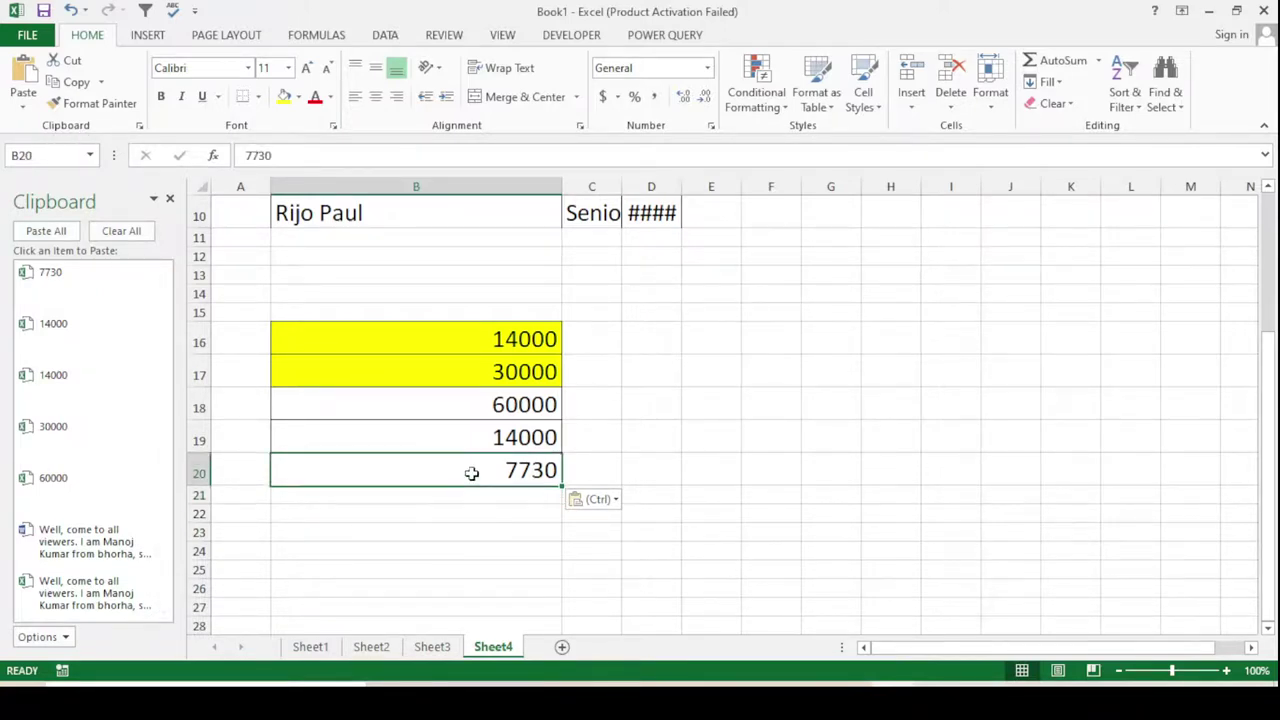
click(464, 428)
click(464, 407)
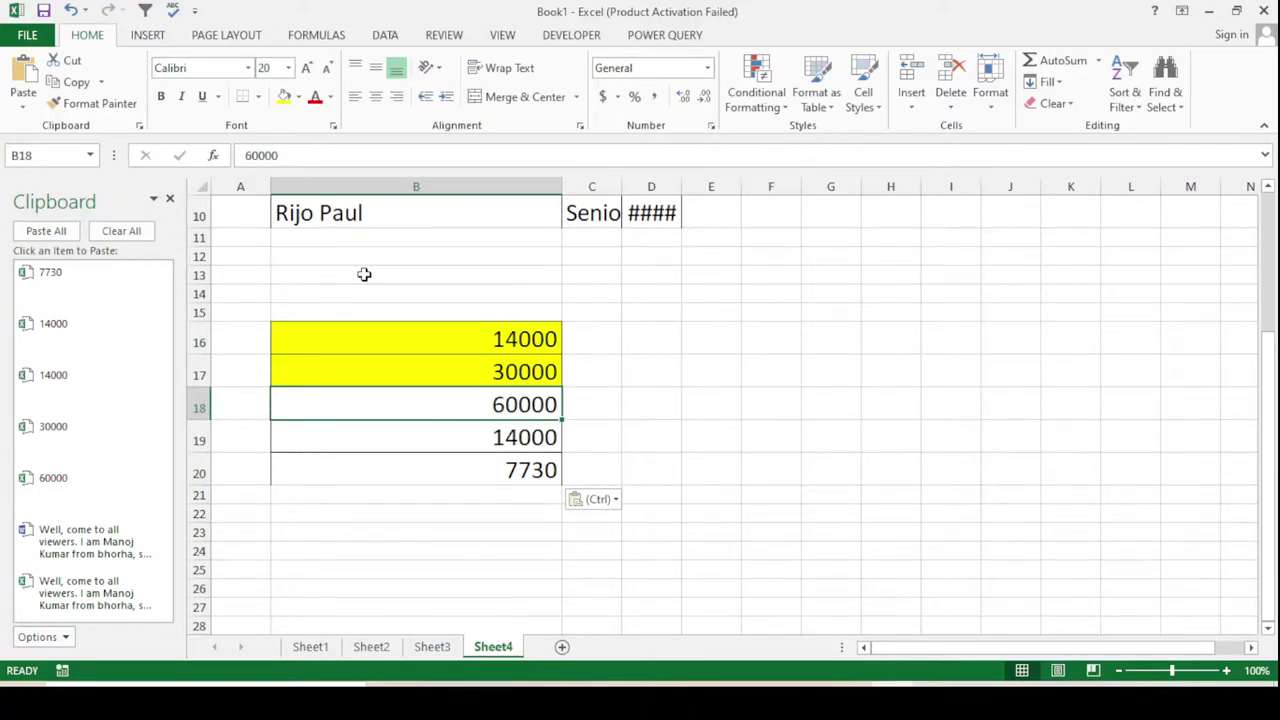
scroll(397, 446, down, 2)
scroll(397, 446, up, 2)
click(420, 341)
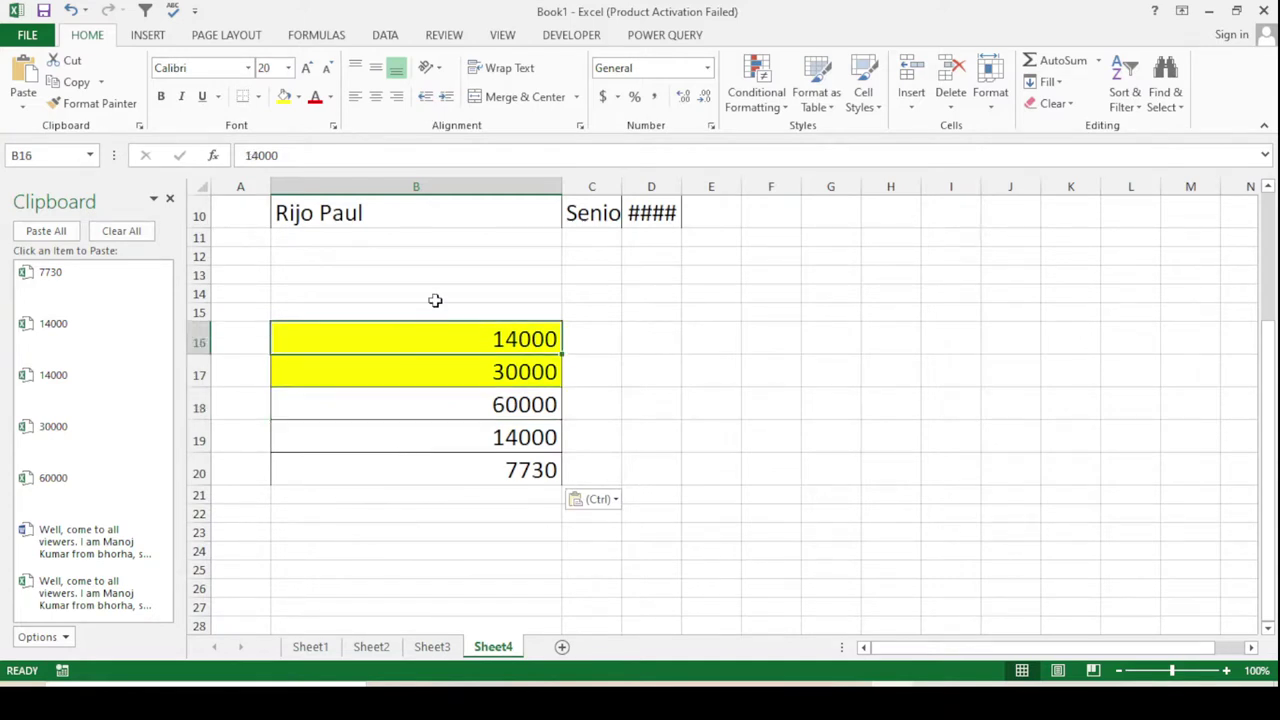
click(435, 300)
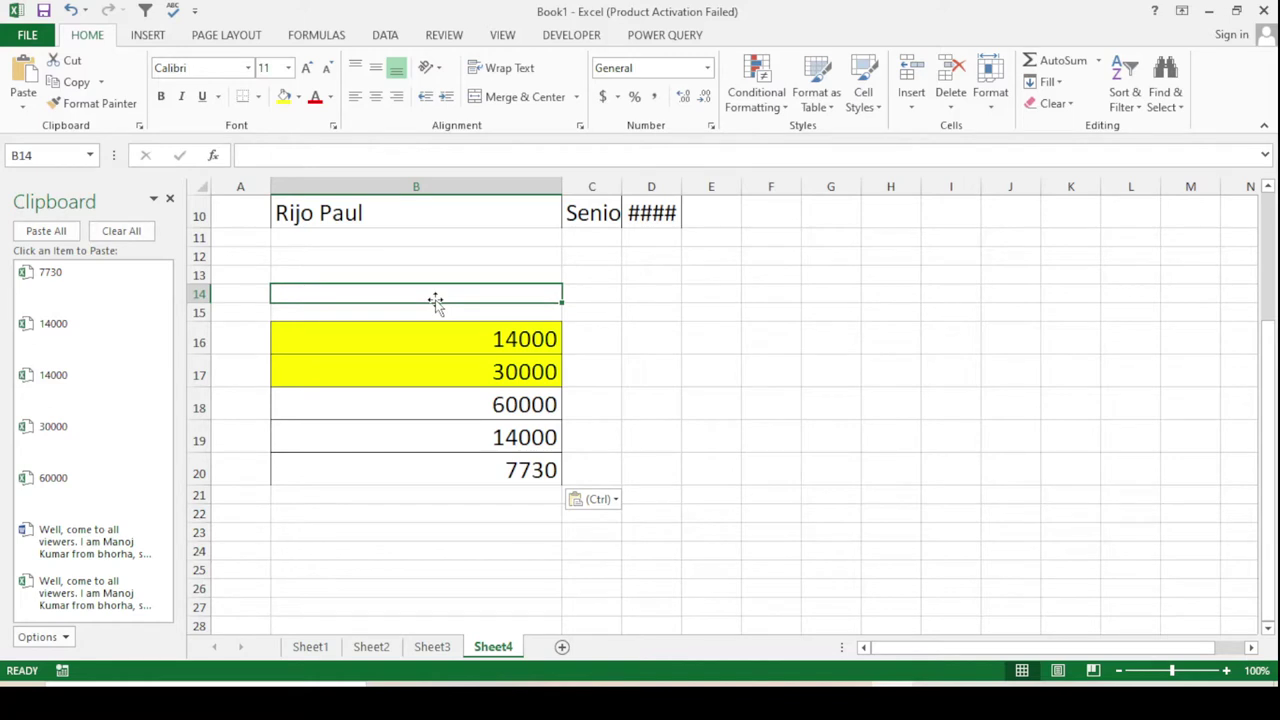